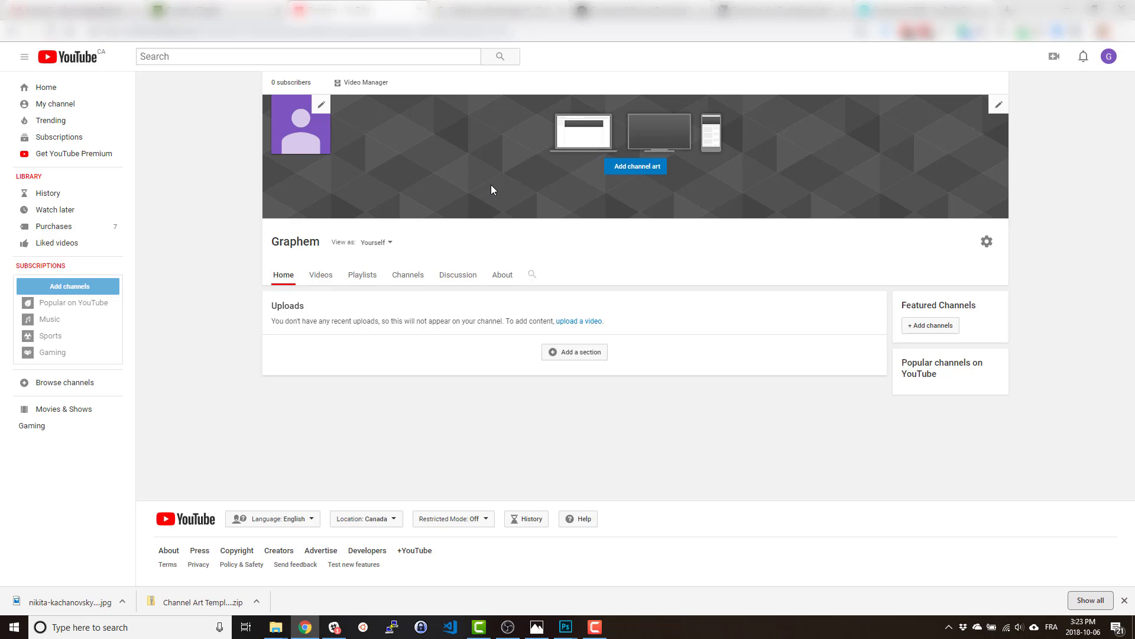
Open the YouTube Help article on creating or editing channel art and select its web address
{"action": "left_click", "coordinate": [489, 9]}
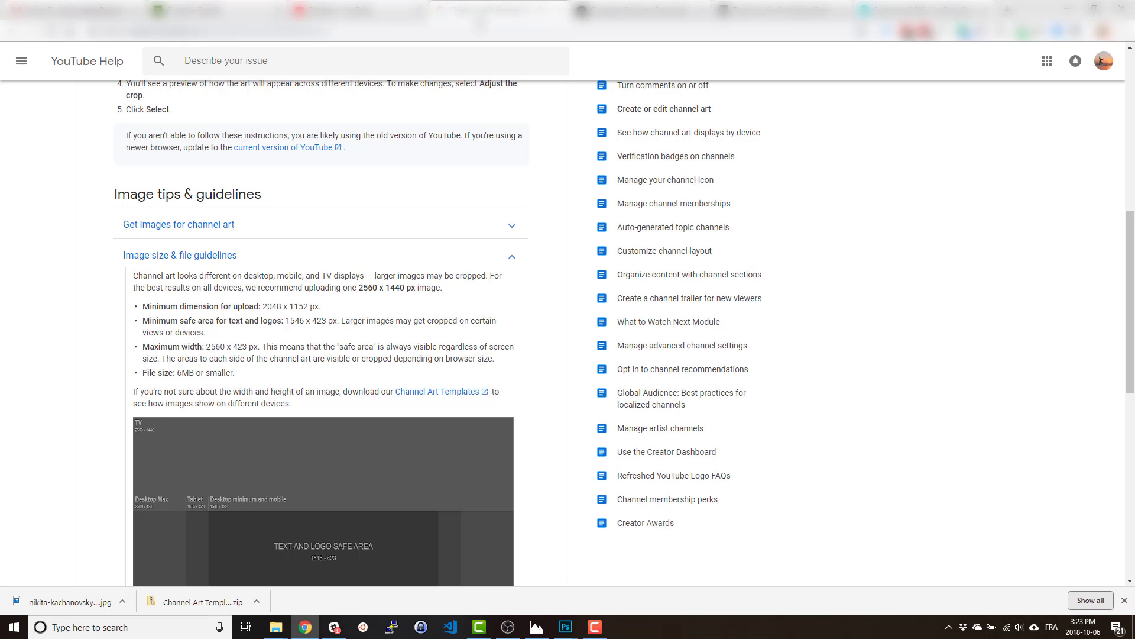
{"action": "scroll", "coordinate": [254, 248], "scroll_direction": "up", "scroll_amount": 4}
{"action": "scroll", "coordinate": [260, 278], "scroll_direction": "up", "scroll_amount": 3}
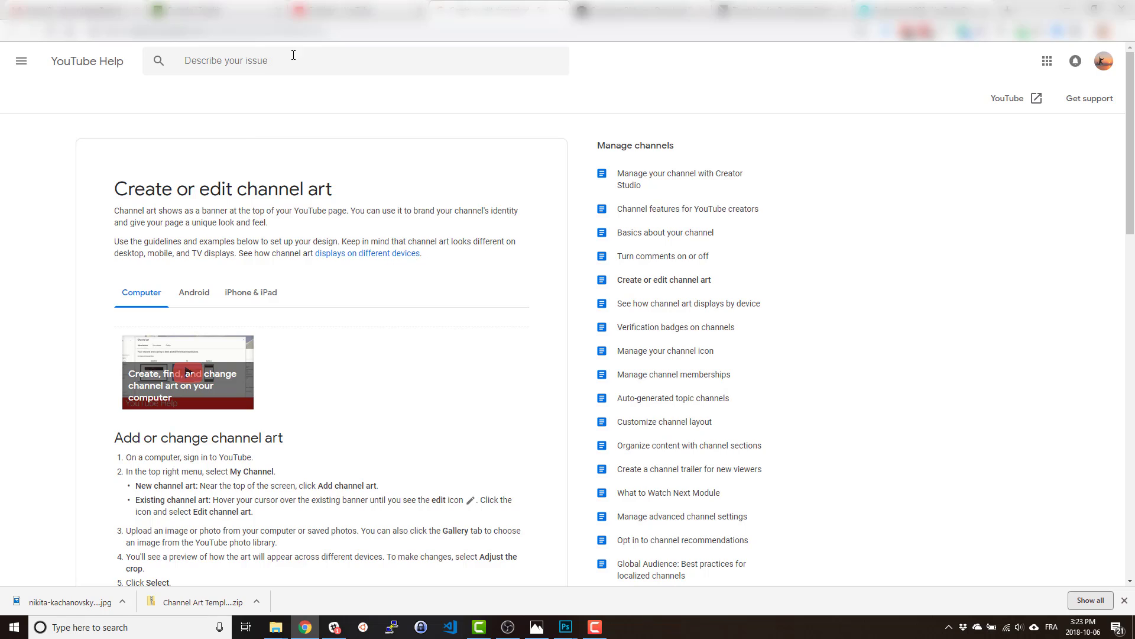
{"action": "left_click", "coordinate": [302, 32]}
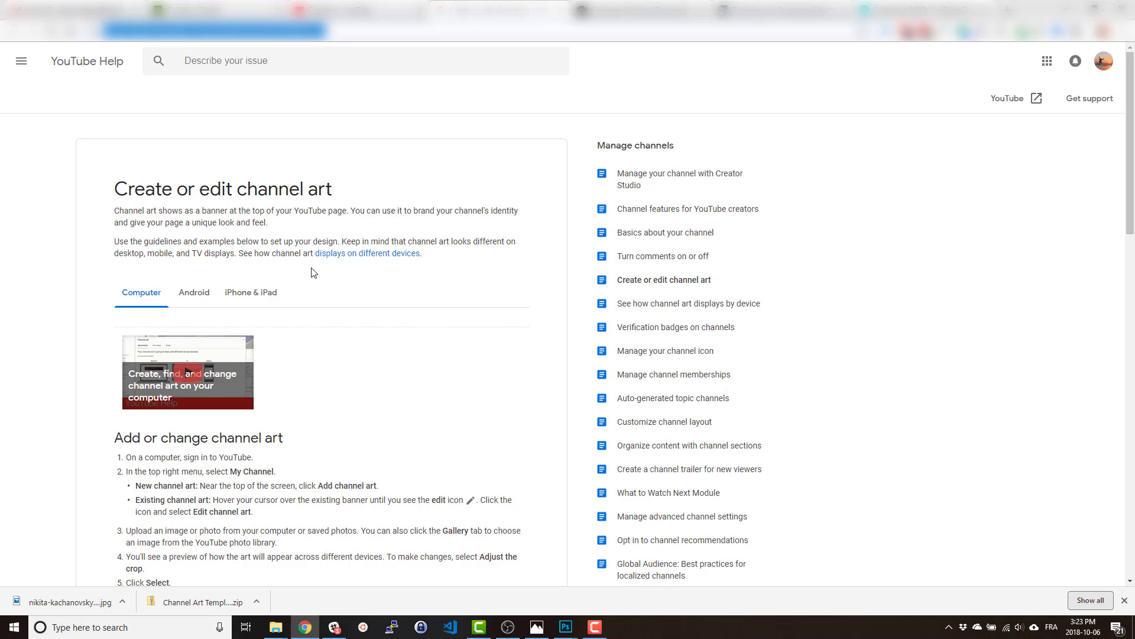
Open Notepad
{"action": "key", "text": "super"}
{"action": "type", "text": "notep"}
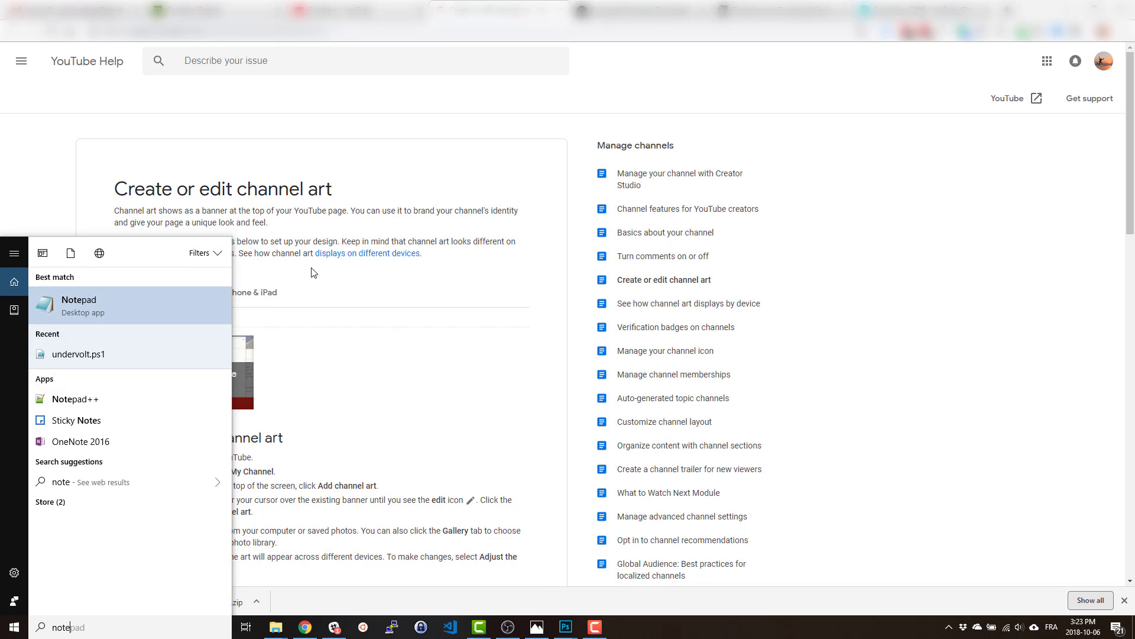
{"action": "key", "text": "Return"}
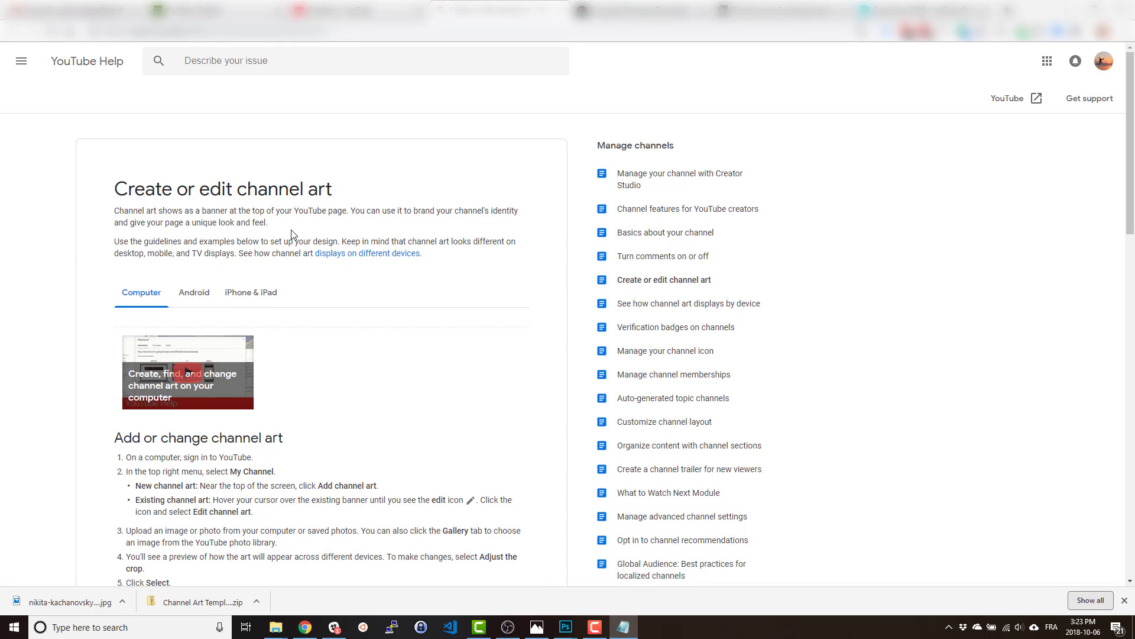
Read the channel art article's image size and file guidelines, including the Channel Art Templates link and the safe-area diagram
{"action": "scroll", "coordinate": [349, 355], "scroll_direction": "down", "scroll_amount": 4}
{"action": "scroll", "coordinate": [352, 371], "scroll_direction": "up", "scroll_amount": 3}
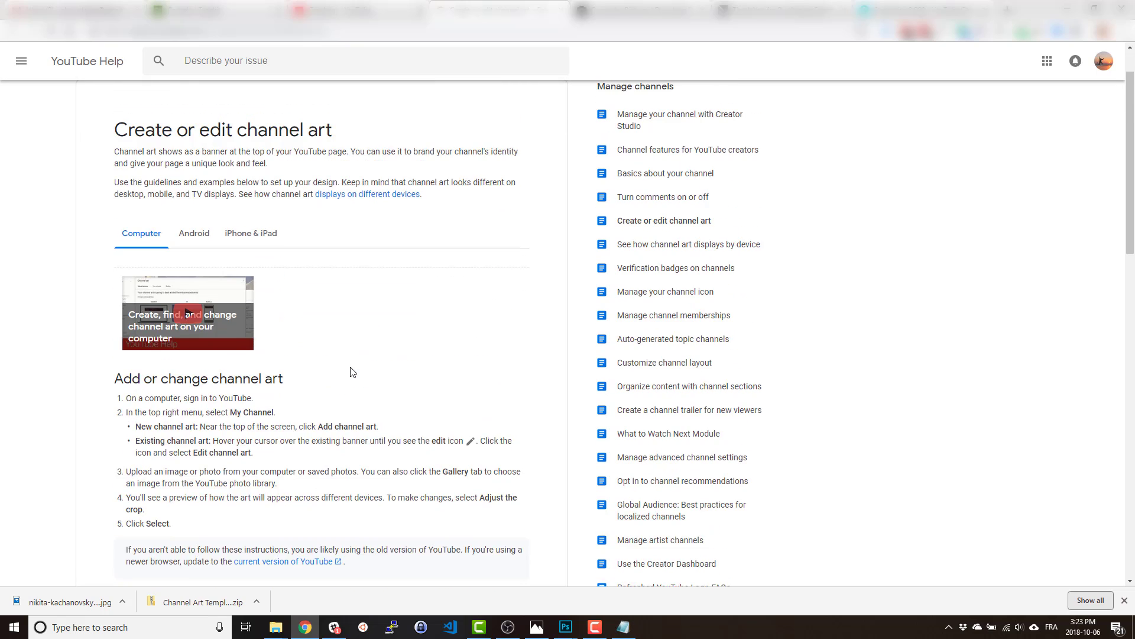
{"action": "scroll", "coordinate": [353, 371], "scroll_direction": "up", "scroll_amount": 1}
{"action": "left_click_drag", "start_coordinate": [134, 188], "coordinate": [368, 196]}
{"action": "left_click", "coordinate": [274, 329]}
{"action": "scroll", "coordinate": [274, 331], "scroll_direction": "down", "scroll_amount": 4}
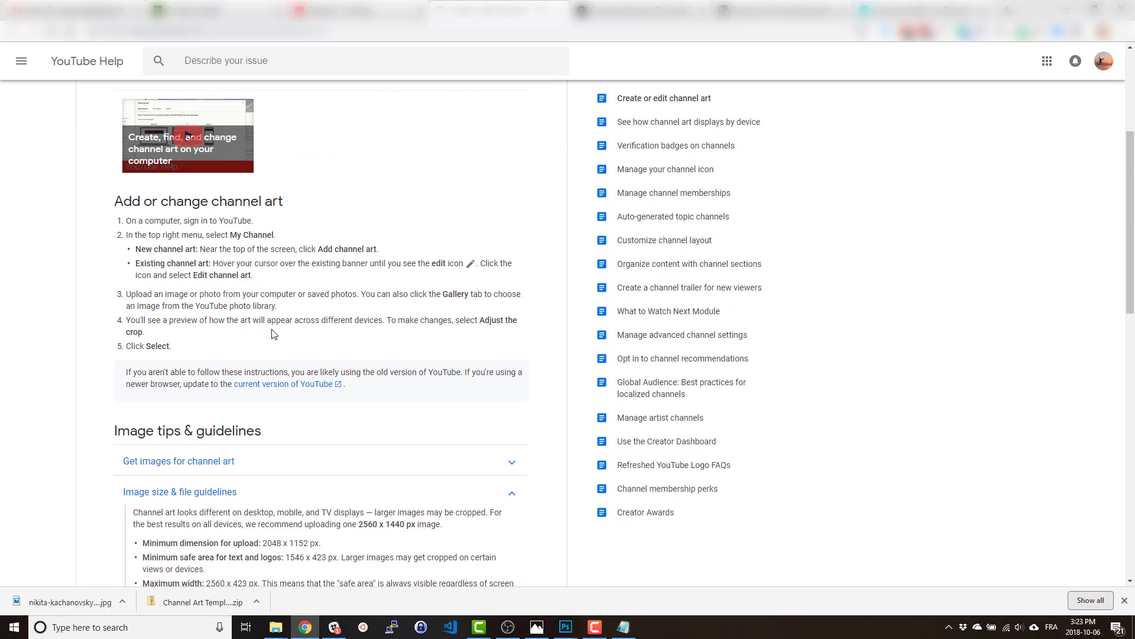
{"action": "scroll", "coordinate": [273, 334], "scroll_direction": "down", "scroll_amount": 2}
{"action": "scroll", "coordinate": [323, 376], "scroll_direction": "down", "scroll_amount": 1}
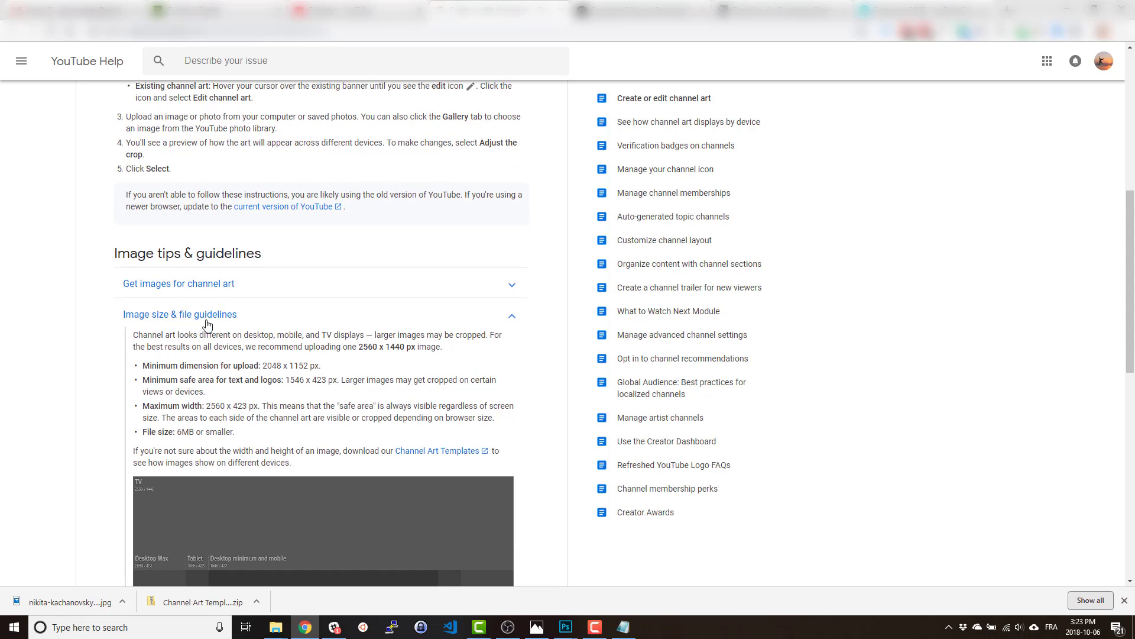
{"action": "scroll", "coordinate": [330, 399], "scroll_direction": "down", "scroll_amount": 2}
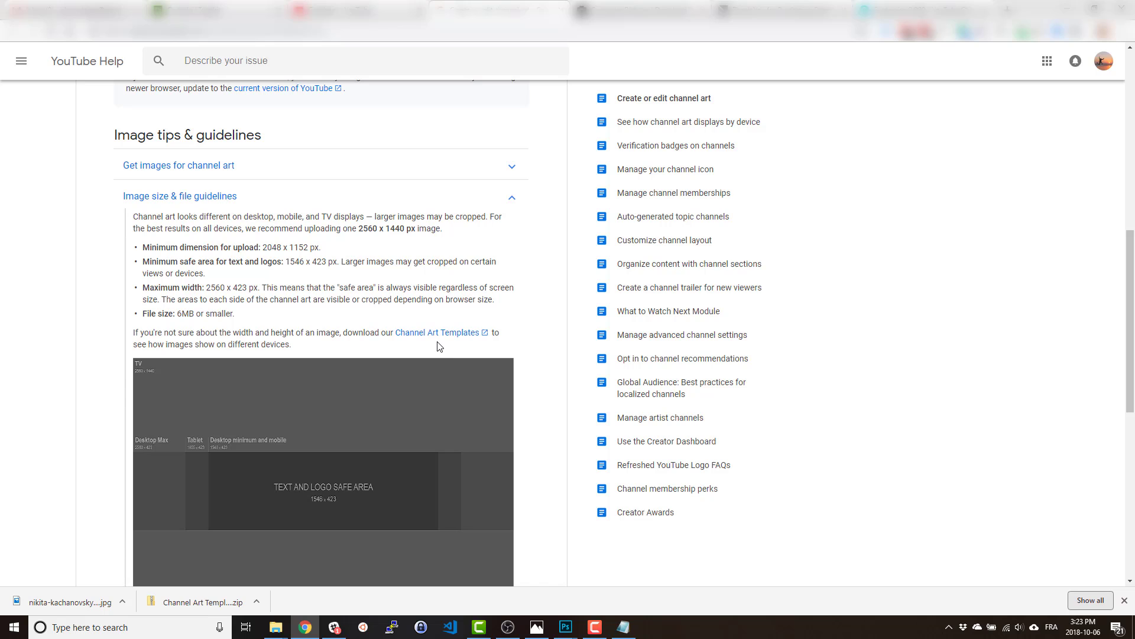
Switch to Photoshop to examine the channel art template's device areas, and return to Chrome
{"action": "mouse_move", "coordinate": [565, 627]}
{"action": "left_click", "coordinate": [518, 584]}
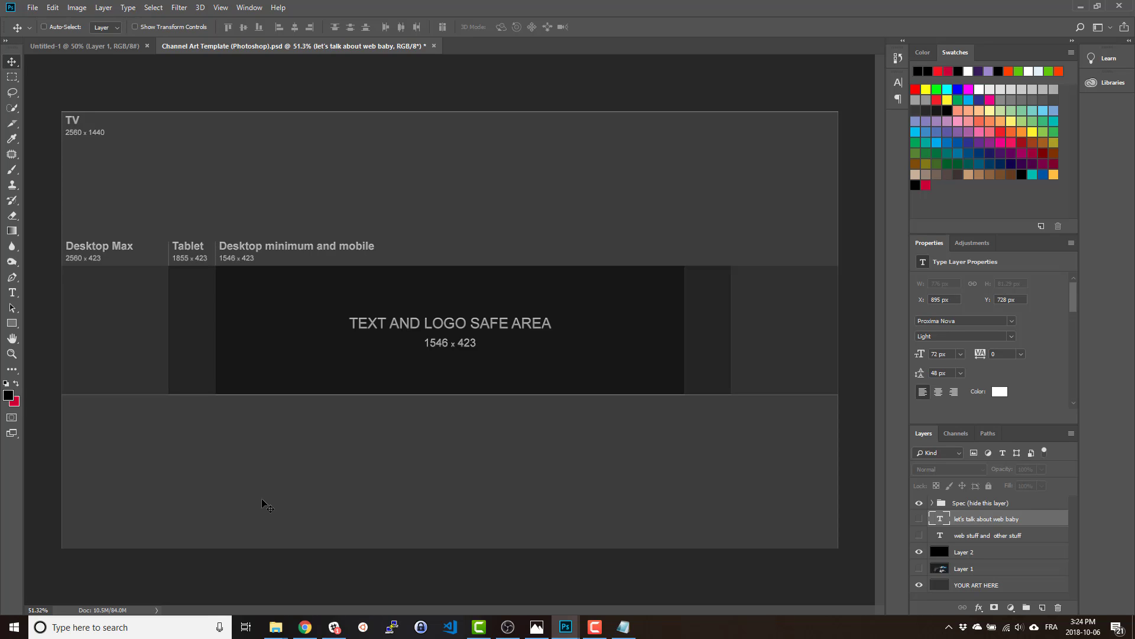
{"action": "left_click", "coordinate": [304, 627]}
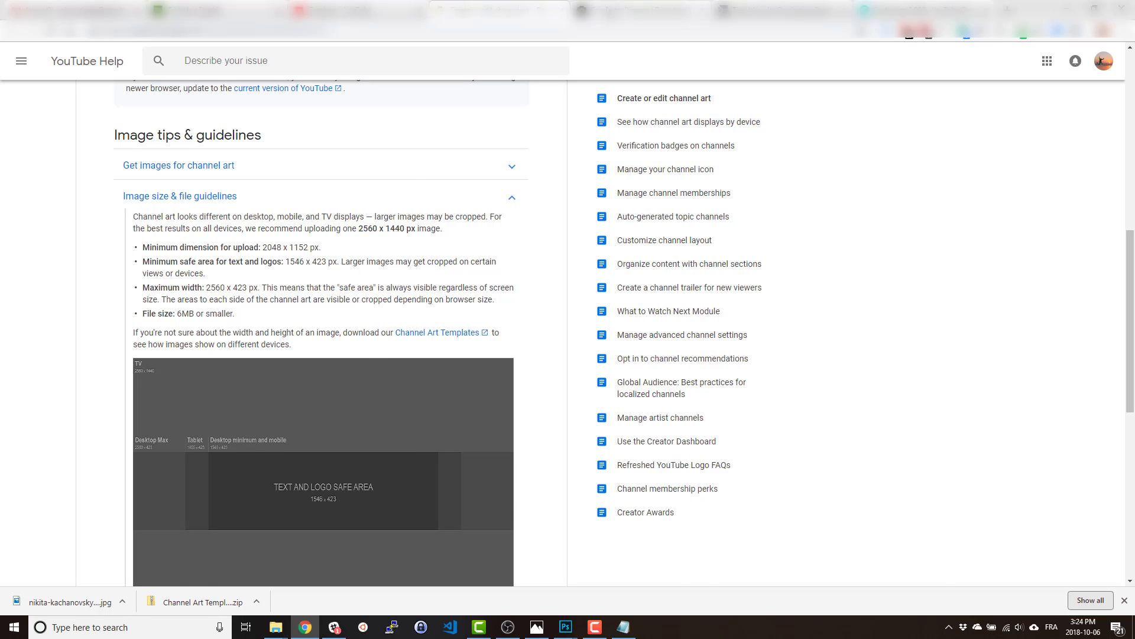
Browse the Unsplash results for computer and download the neon-lit laptop photo into the Graphem folder
{"action": "left_click", "coordinate": [638, 11]}
{"action": "scroll", "coordinate": [240, 292], "scroll_direction": "up", "scroll_amount": 15}
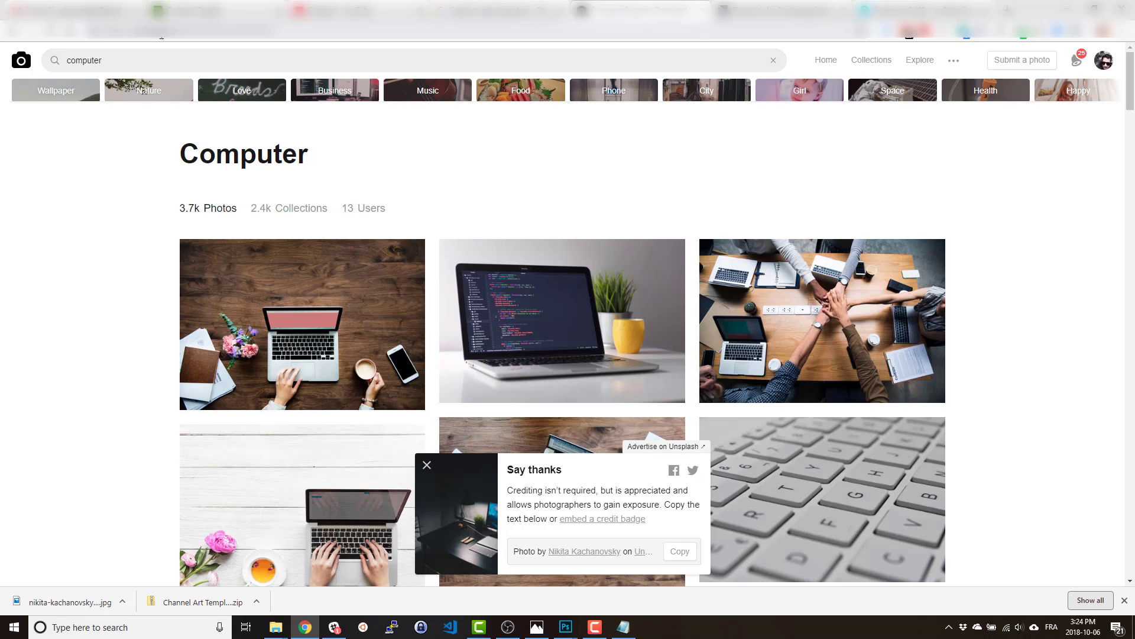
{"action": "left_click_drag", "start_coordinate": [1130, 87], "coordinate": [1131, 85]}
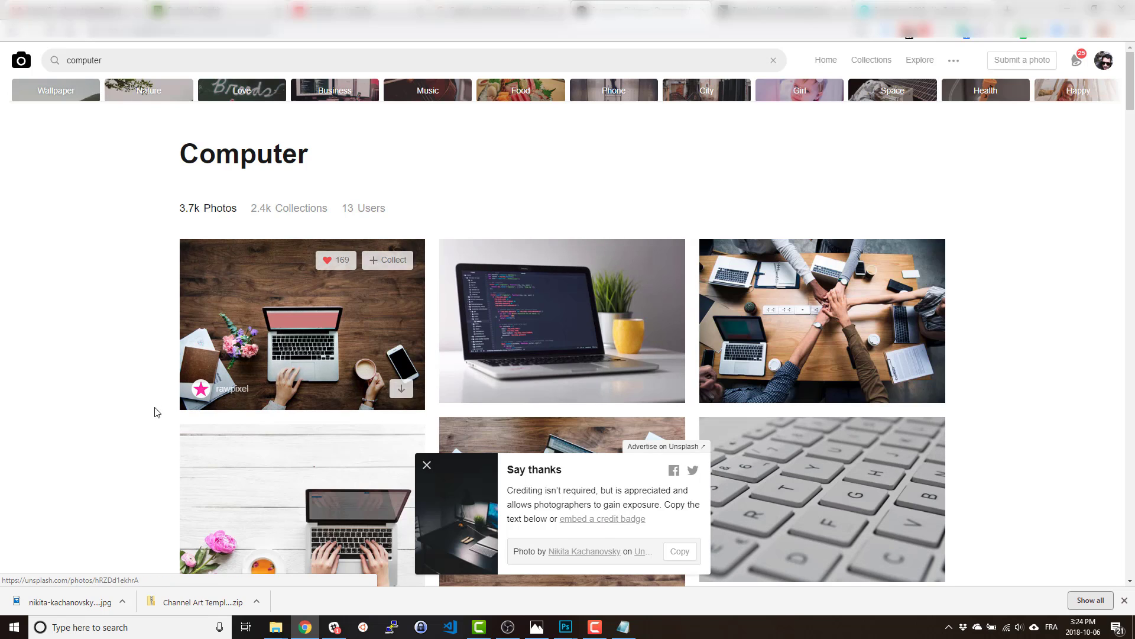
{"action": "scroll", "coordinate": [272, 446], "scroll_direction": "down", "scroll_amount": 5}
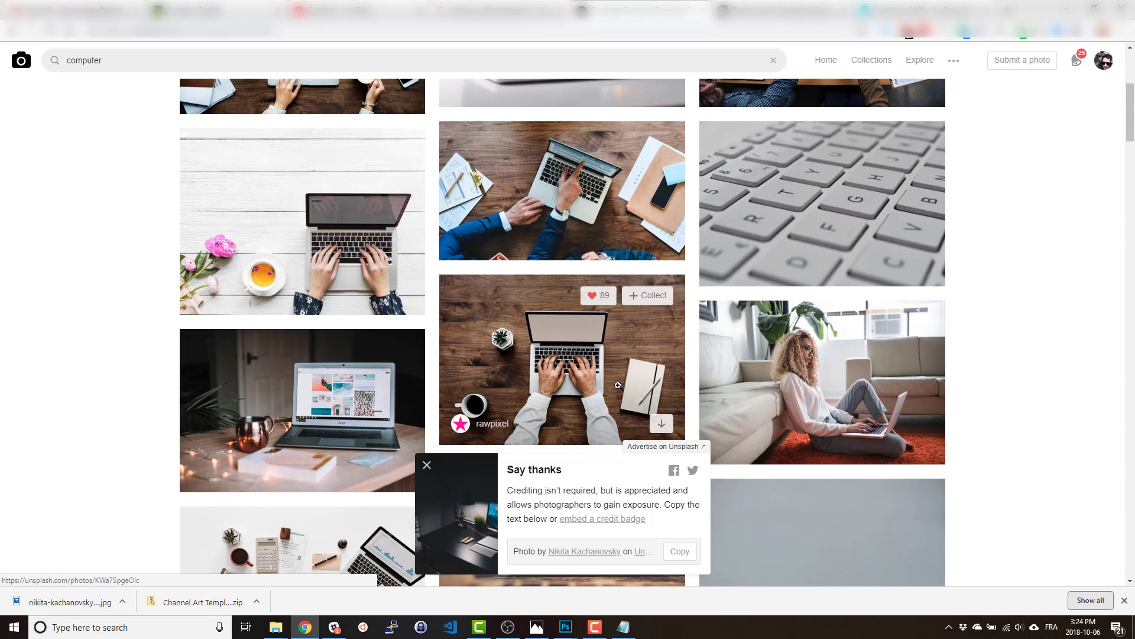
{"action": "left_click", "coordinate": [1128, 187]}
{"action": "left_click_drag", "start_coordinate": [1126, 182], "coordinate": [1132, 214]}
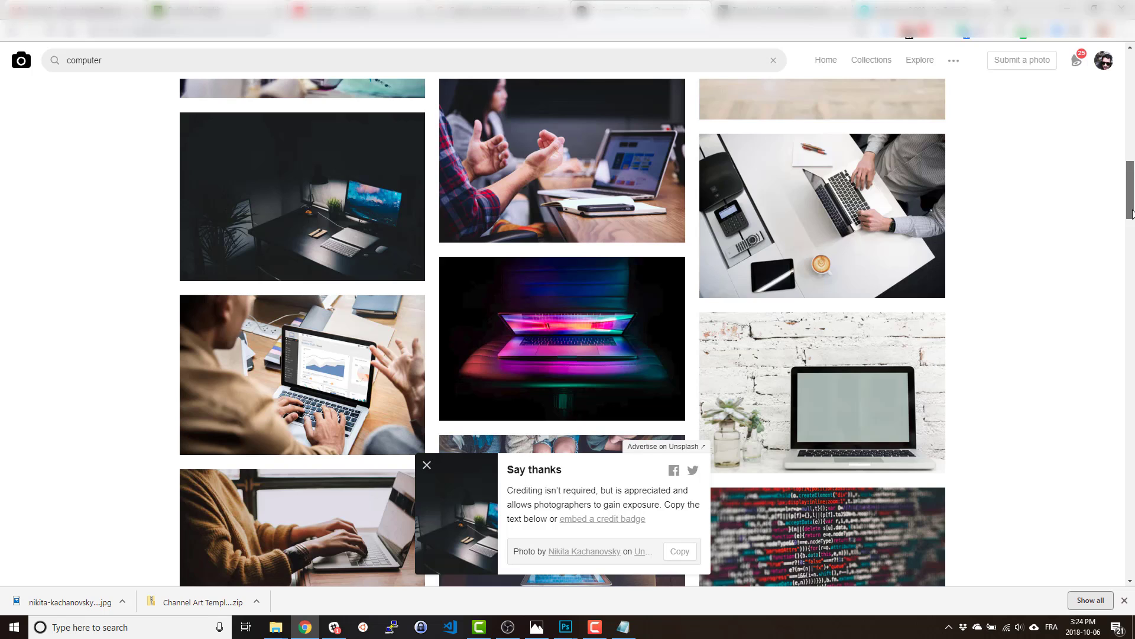
{"action": "left_click", "coordinate": [663, 402]}
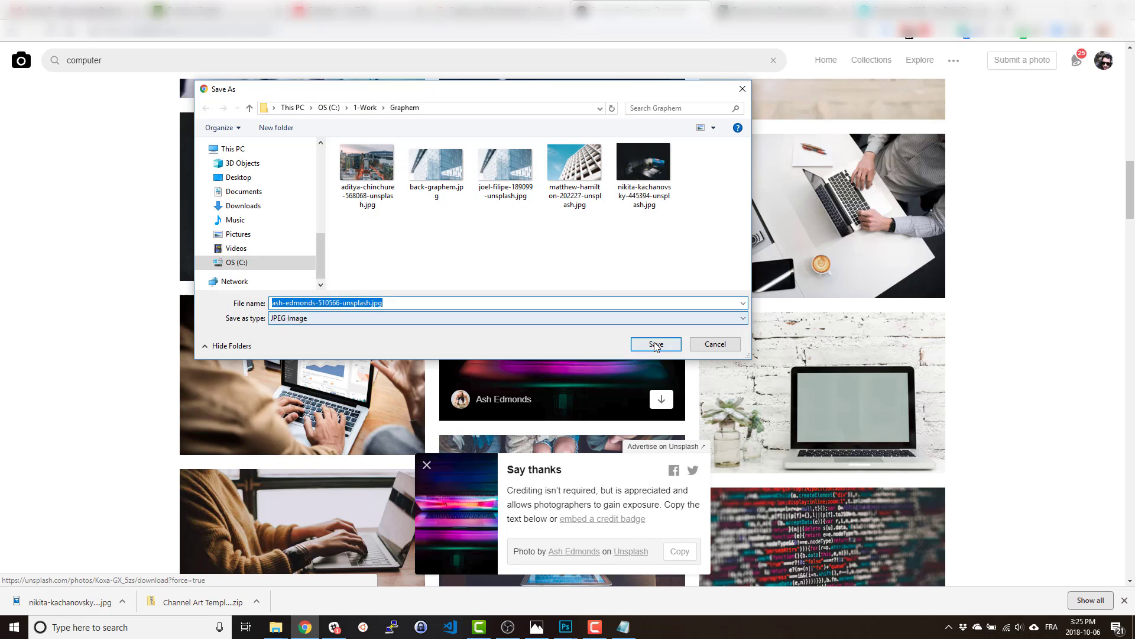
{"action": "left_click", "coordinate": [657, 344]}
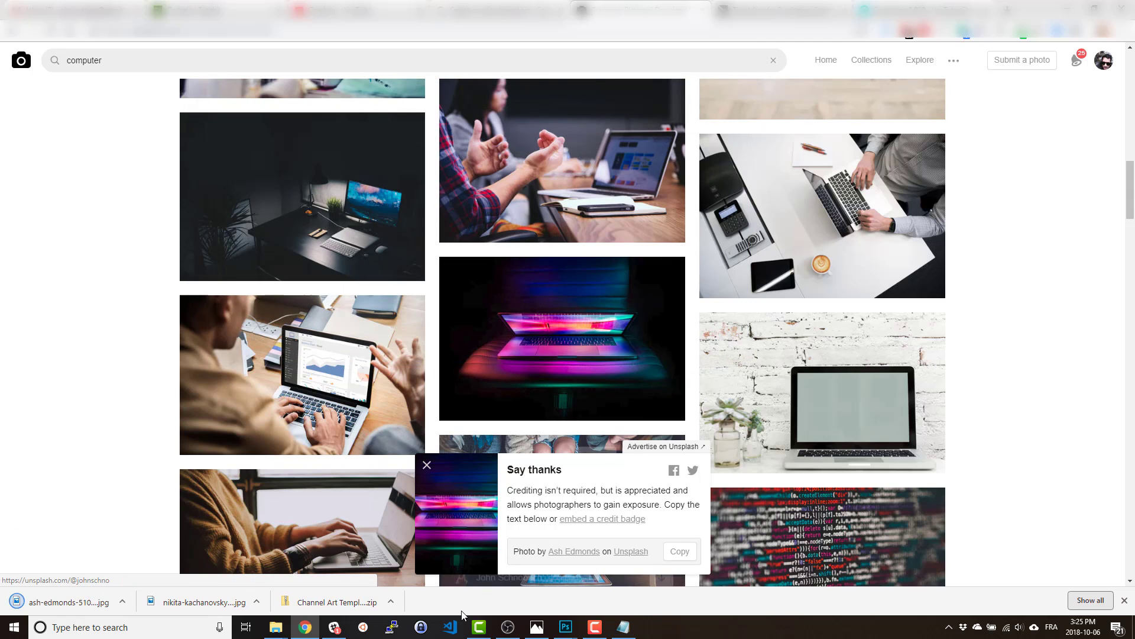
Open the downloaded laptop photo in Photoshop and copy the entire image
{"action": "left_click", "coordinate": [123, 601]}
{"action": "left_click", "coordinate": [167, 555]}
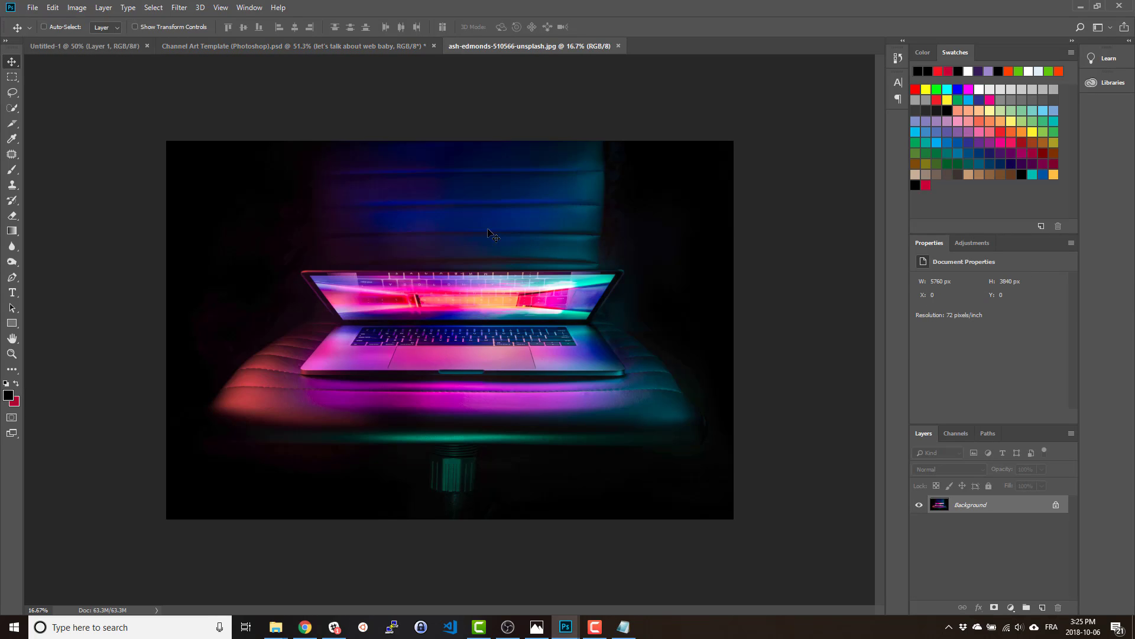
{"action": "key", "text": "ctrl+a"}
Paste the photo into a new layer above YOUR ART HERE in the Channel Art Template, accepting the color conversion
{"action": "left_click", "coordinate": [223, 45]}
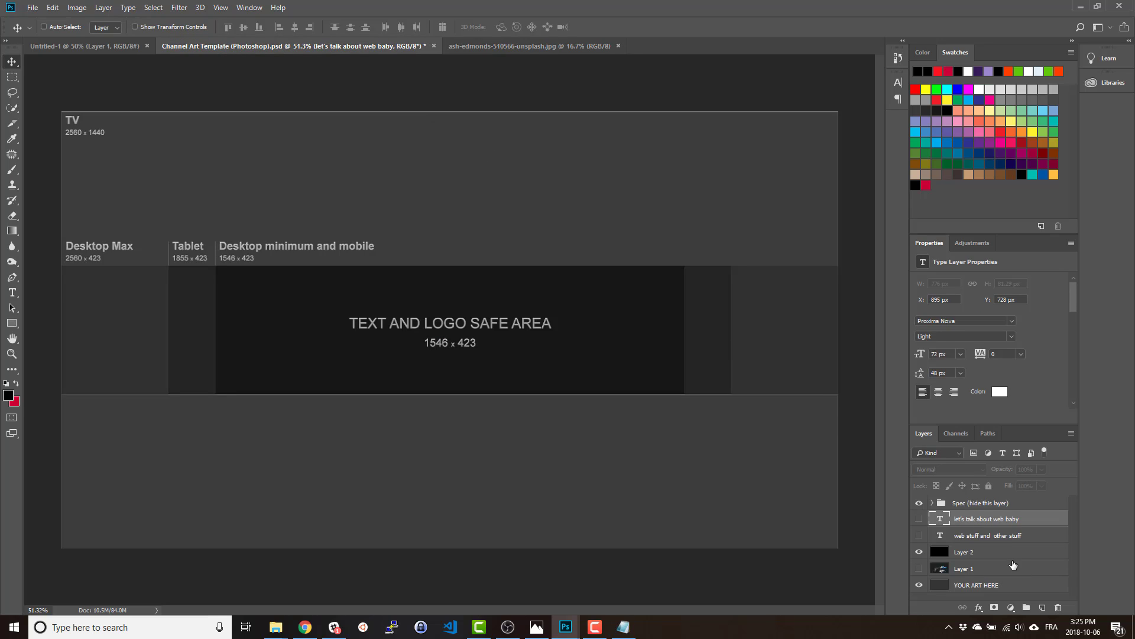
{"action": "left_click", "coordinate": [1010, 567]}
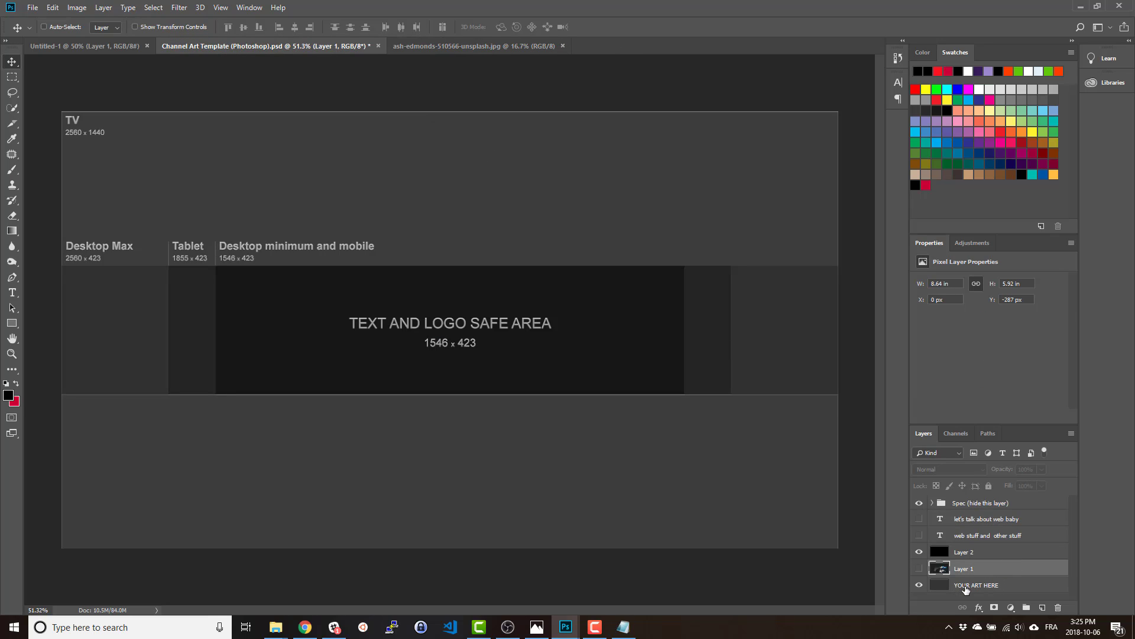
{"action": "left_click", "coordinate": [965, 588]}
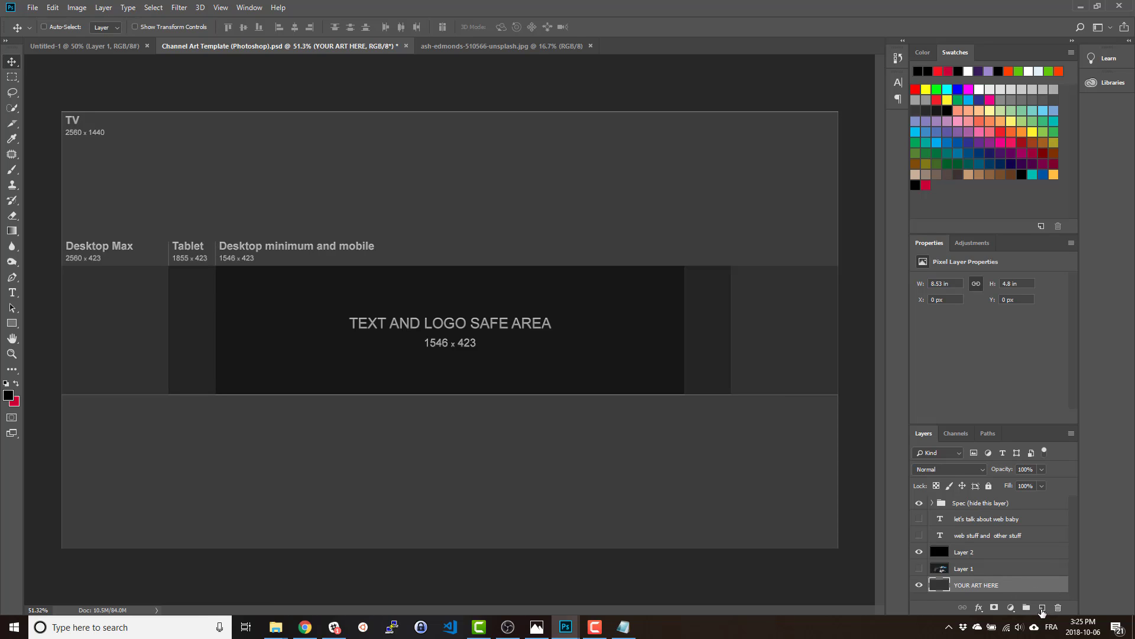
{"action": "left_click", "coordinate": [1042, 608]}
{"action": "key", "text": "ctrl+v"}
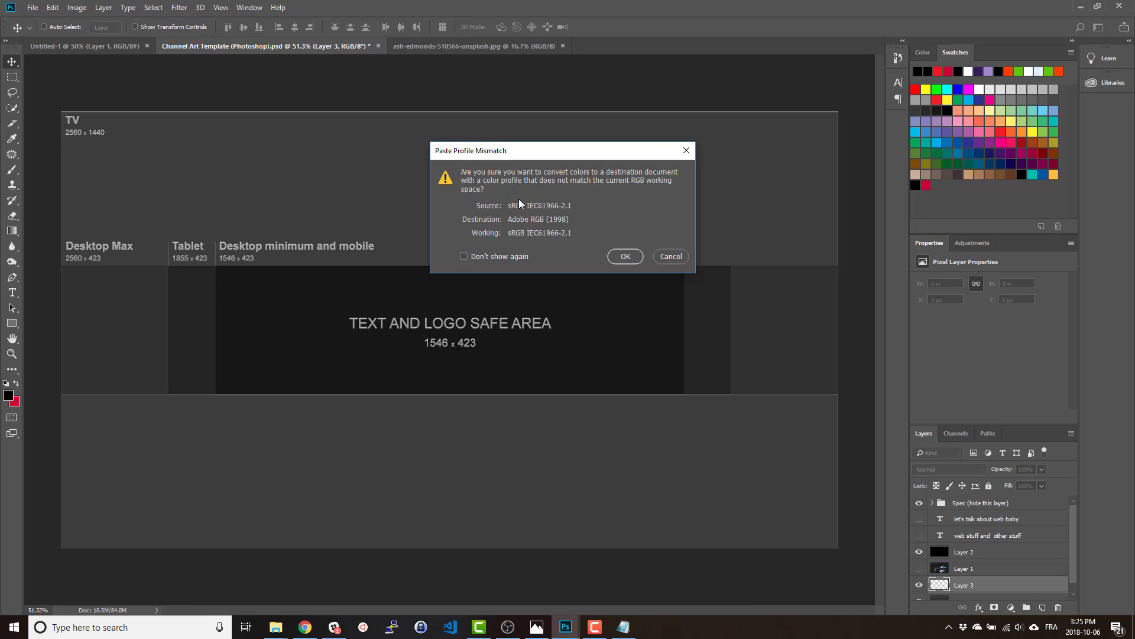
{"action": "left_click", "coordinate": [624, 259]}
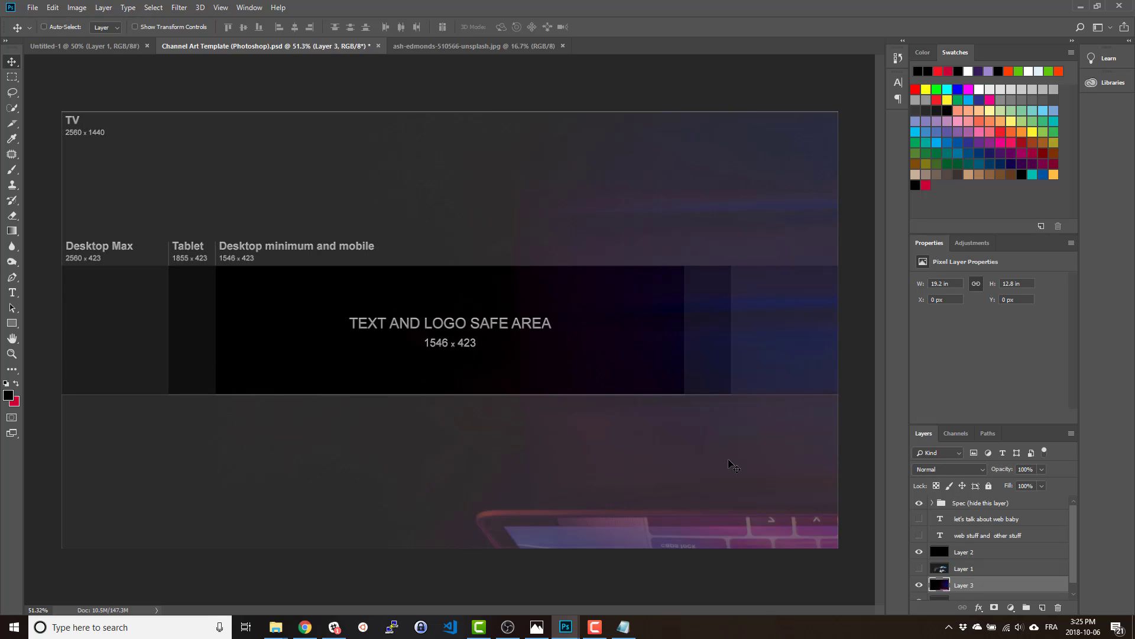
Scale the pasted photo to about 45% and position the laptop behind the text and logo safe area
{"action": "scroll", "coordinate": [734, 466], "scroll_direction": "down", "scroll_amount": 3}
{"action": "key", "text": "ctrl+t"}
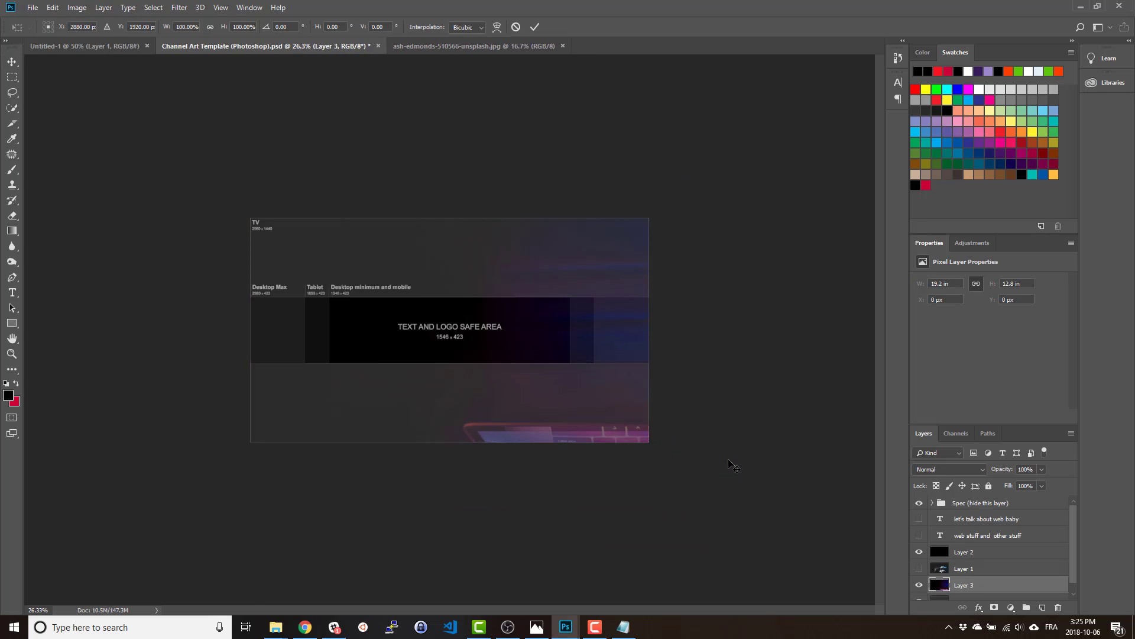
{"action": "scroll", "coordinate": [733, 466], "scroll_direction": "down", "scroll_amount": 3}
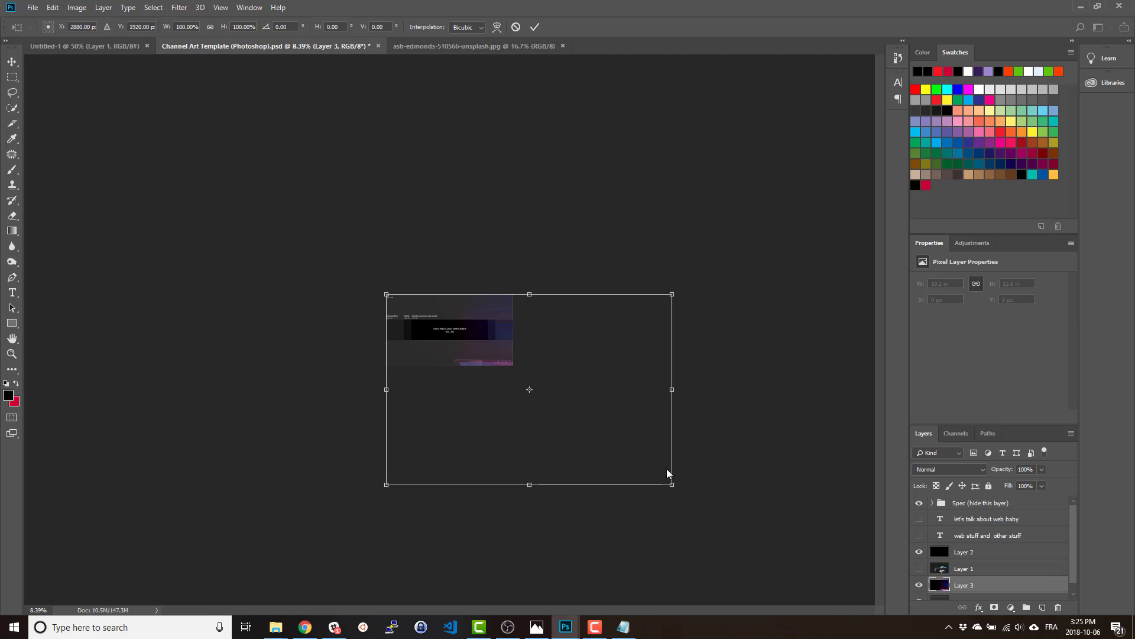
{"action": "left_click_drag", "start_coordinate": [671, 484], "coordinate": [524, 371]}
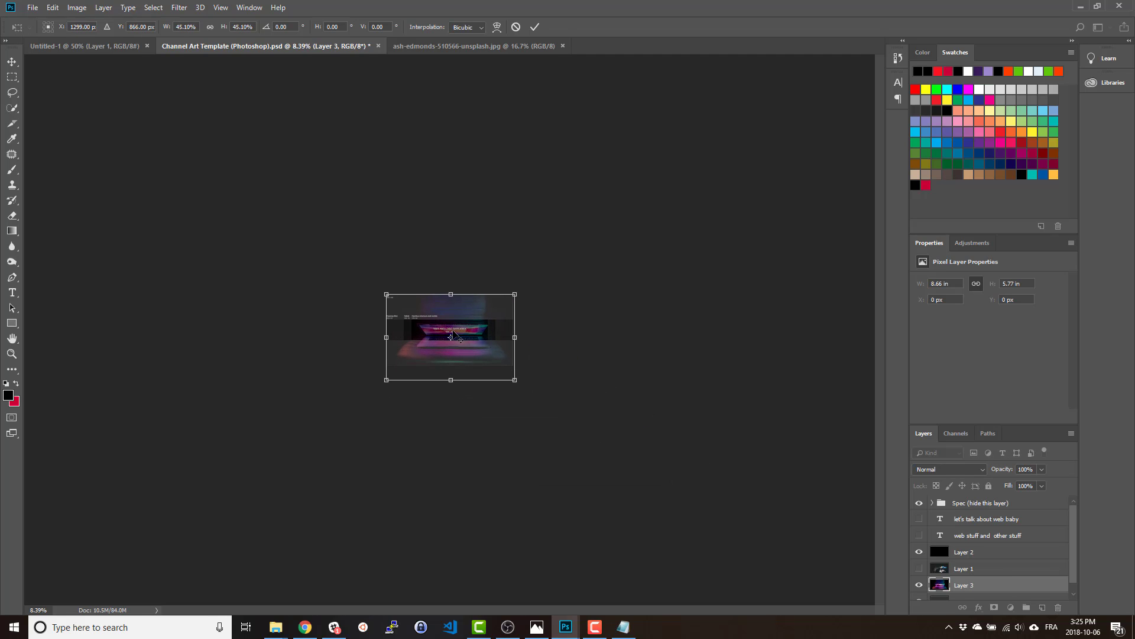
{"action": "scroll", "coordinate": [449, 331], "scroll_direction": "up", "scroll_amount": 5}
{"action": "scroll", "coordinate": [444, 374], "scroll_direction": "down", "scroll_amount": 1}
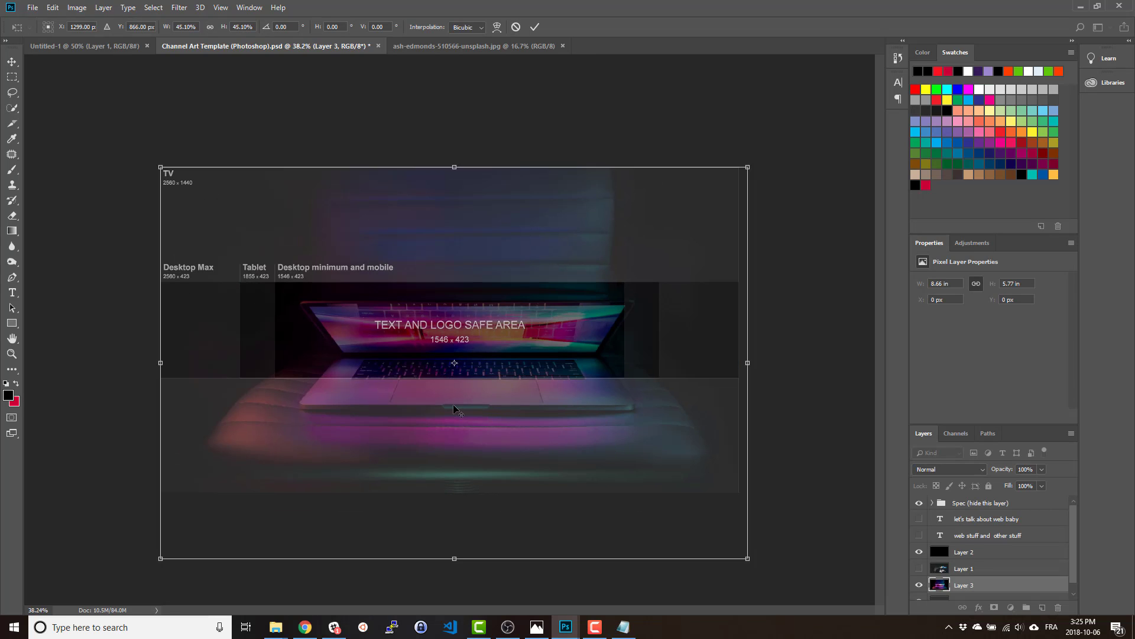
{"action": "left_click_drag", "start_coordinate": [462, 430], "coordinate": [454, 406]}
{"action": "key", "text": "Return"}
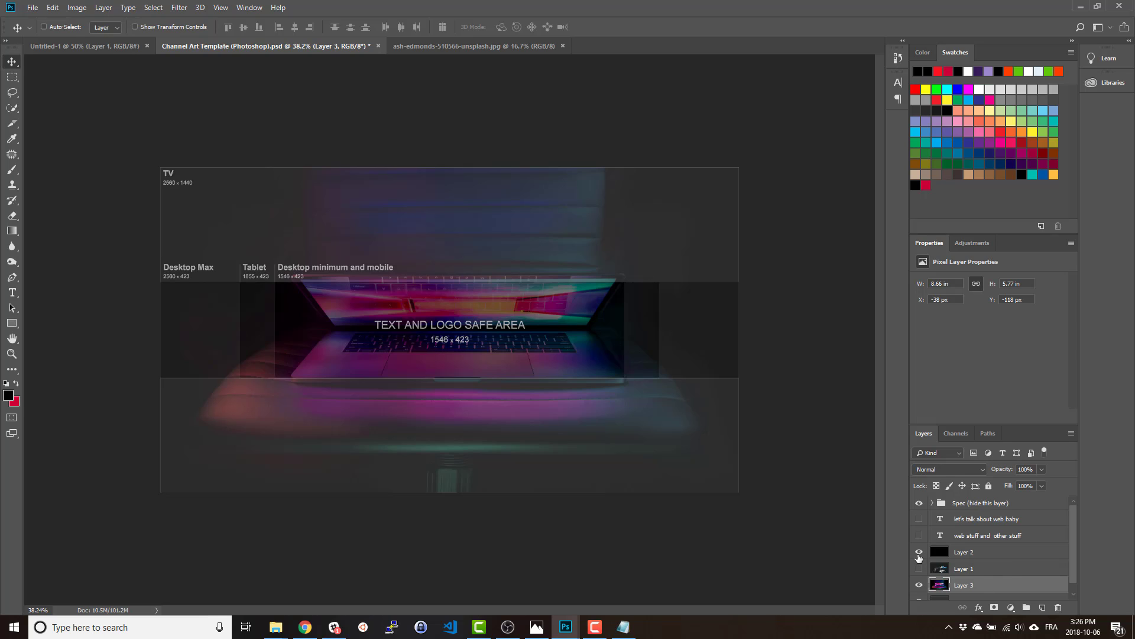
Hide the Spec guide group and delete the black Layer 2
{"action": "left_click", "coordinate": [920, 553]}
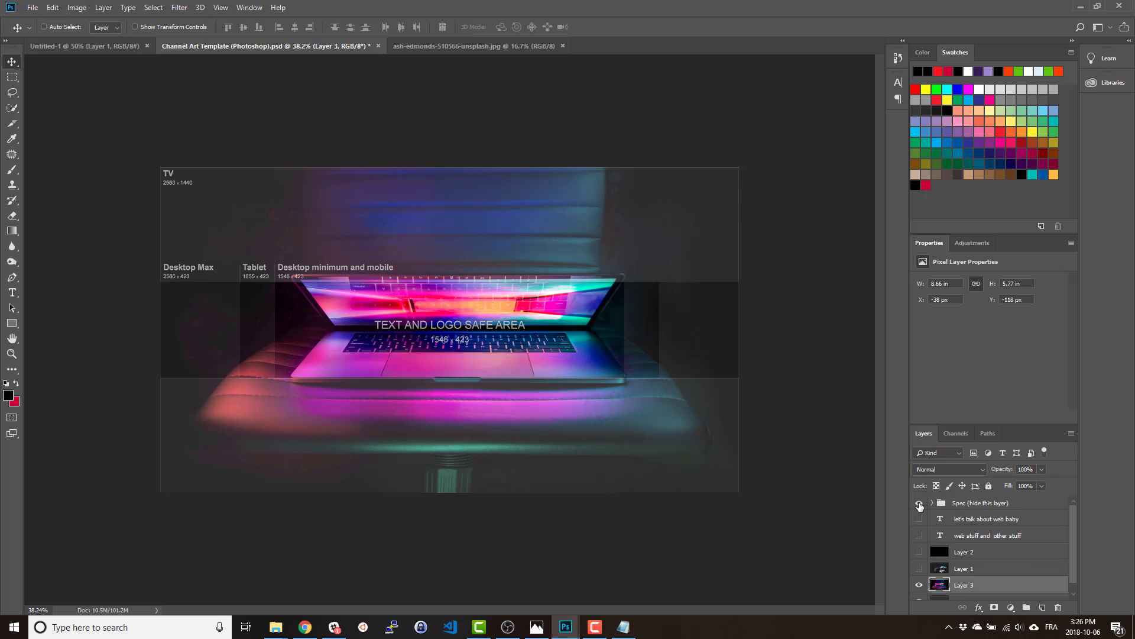
{"action": "left_click", "coordinate": [920, 504]}
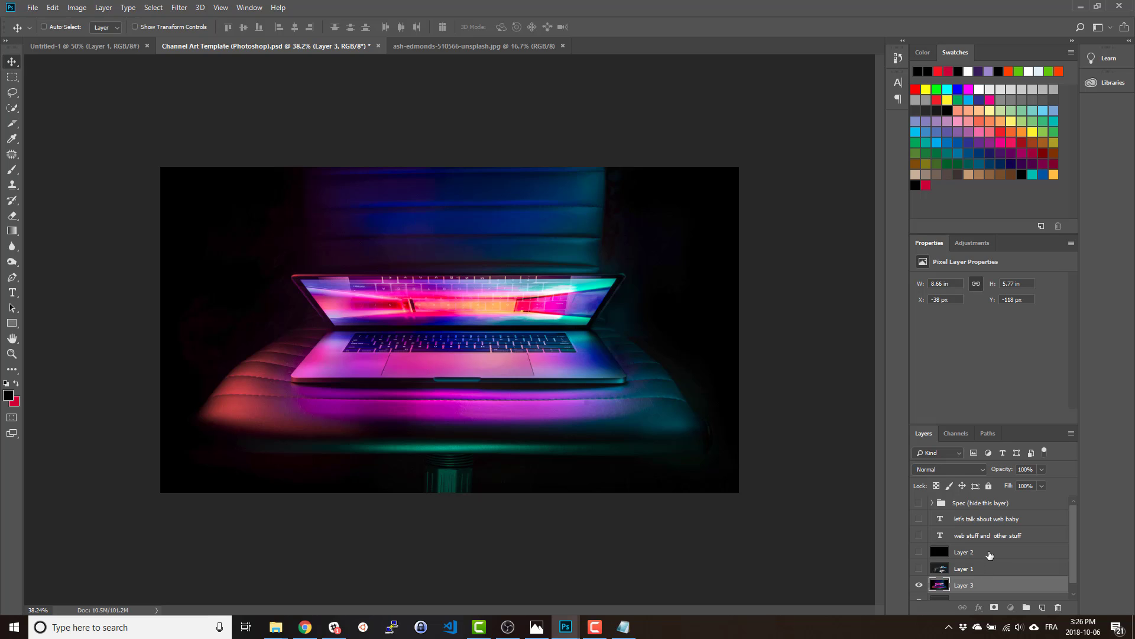
{"action": "left_click", "coordinate": [989, 554]}
{"action": "left_click_drag", "start_coordinate": [954, 554], "coordinate": [1058, 608]}
Cover the photo with a new layer filled with black (000000) at 52% opacity
{"action": "left_click", "coordinate": [1042, 608]}
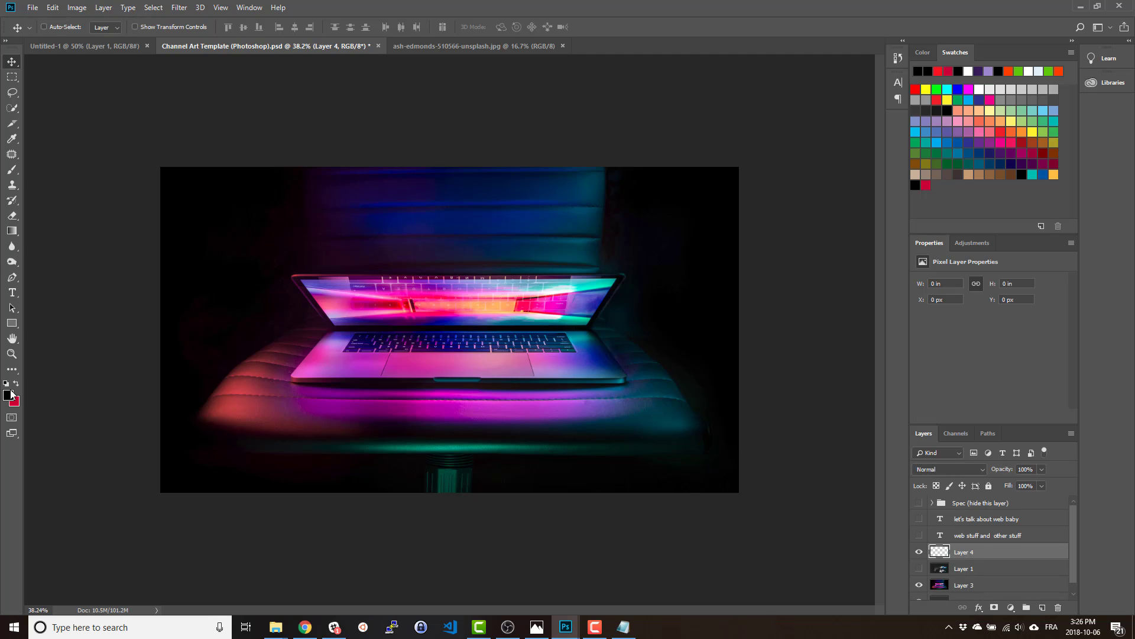
{"action": "left_click", "coordinate": [8, 395]}
{"action": "left_click", "coordinate": [664, 341]}
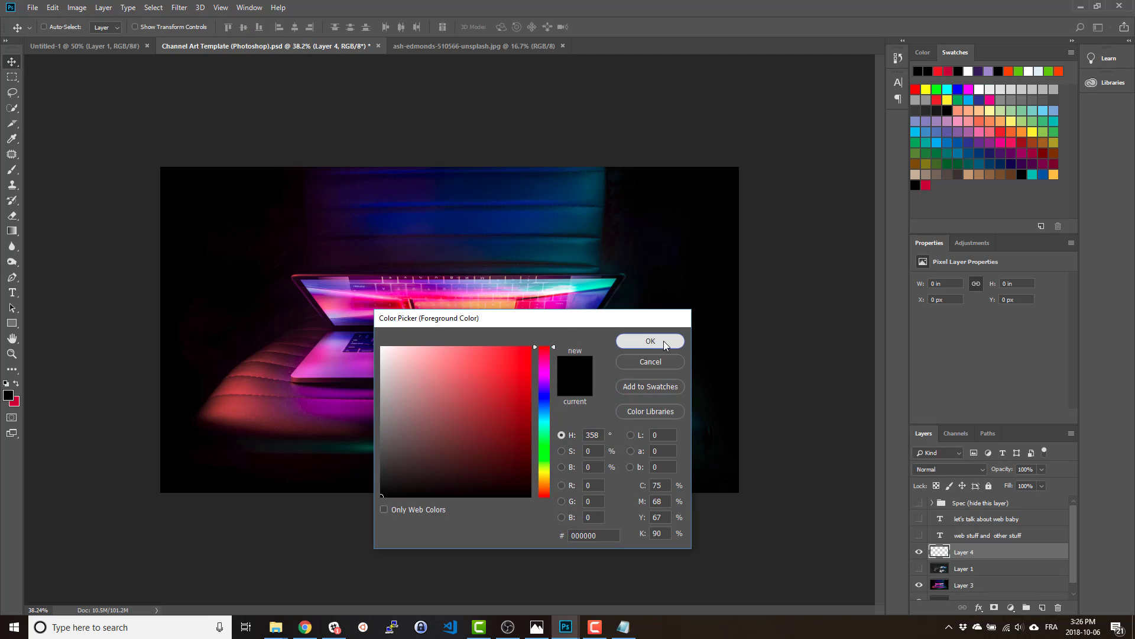
{"action": "key", "text": "alt+BackSpace"}
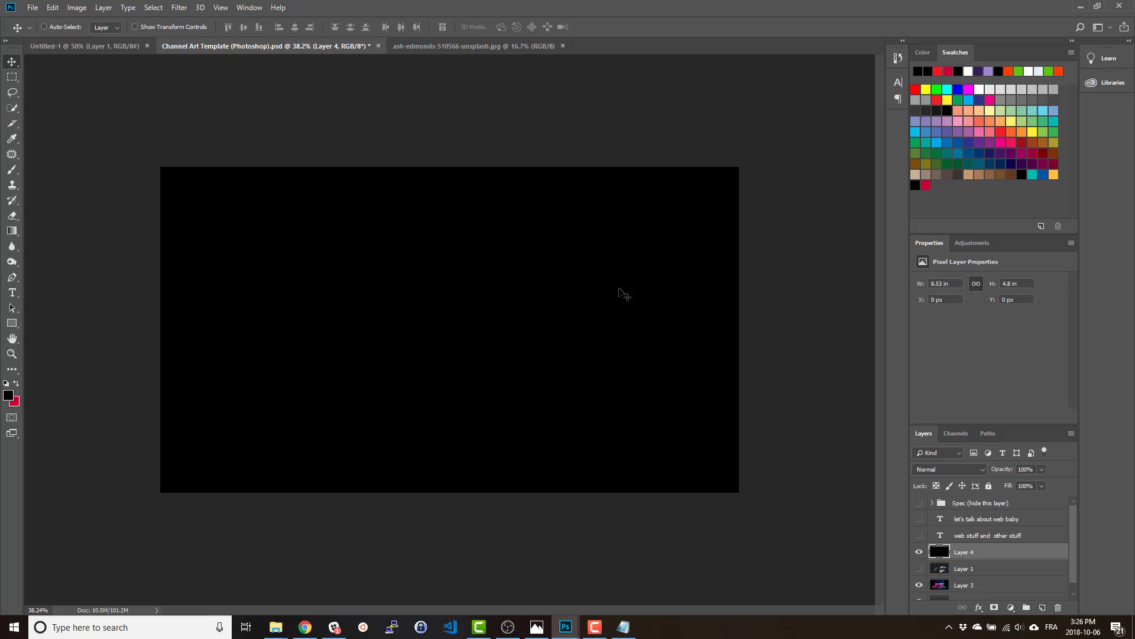
{"action": "left_click", "coordinate": [1042, 469]}
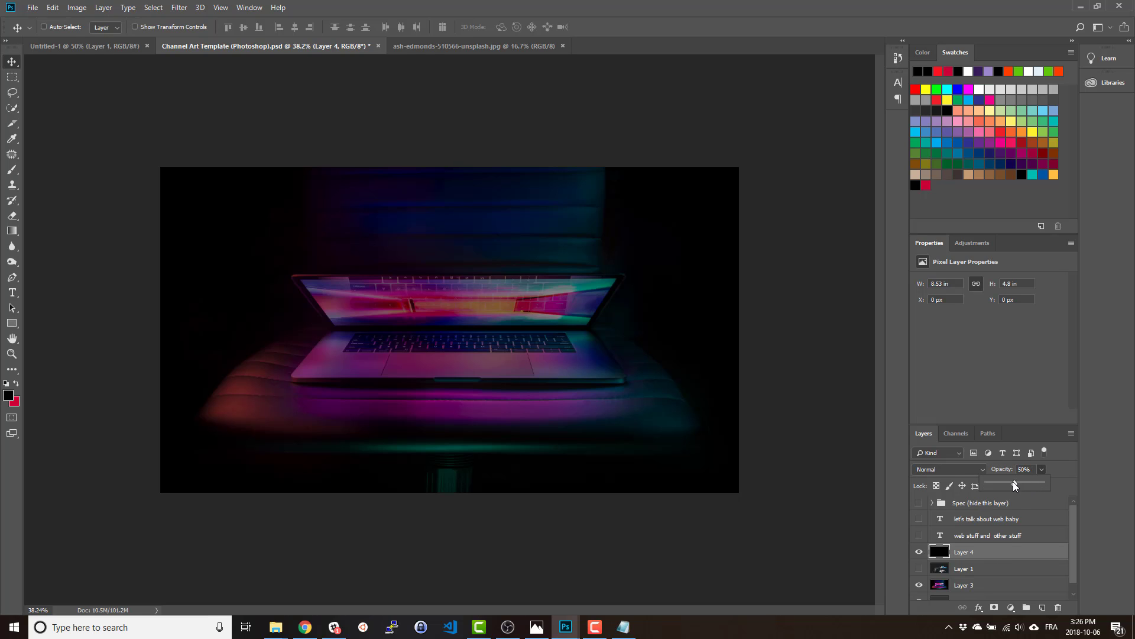
{"action": "left_click_drag", "start_coordinate": [1018, 485], "coordinate": [1017, 484]}
Show the "let's talk about web baby" text layer
{"action": "left_click", "coordinate": [920, 519]}
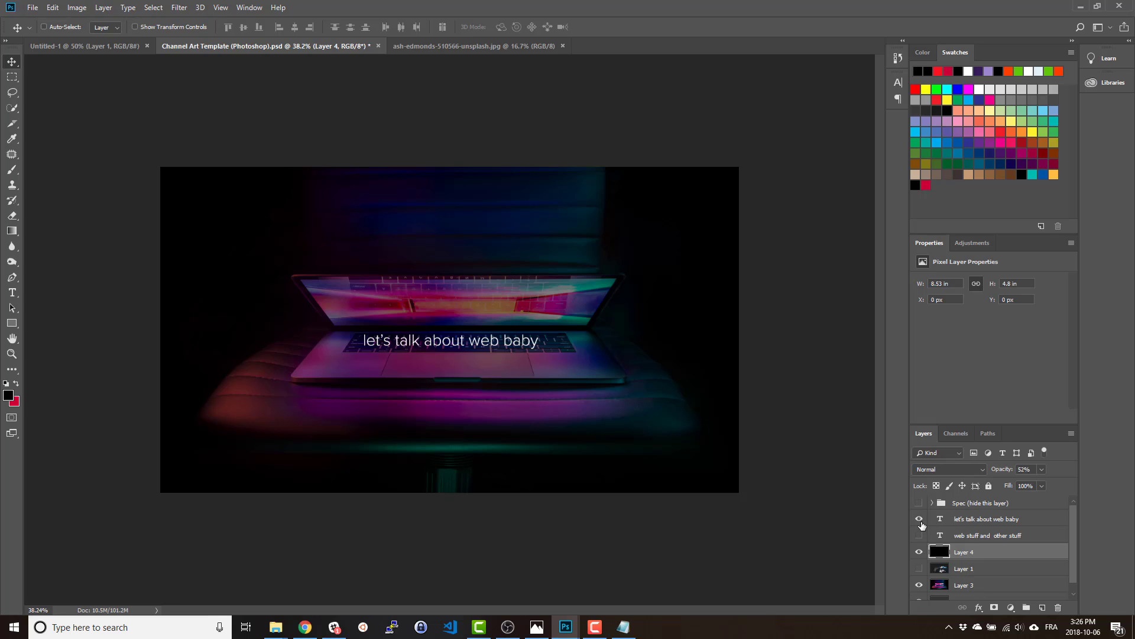
Make both the "web stuff and other stuff" and "let's talk about web baby" text layers visible
{"action": "left_click", "coordinate": [920, 520]}
{"action": "left_click", "coordinate": [919, 535]}
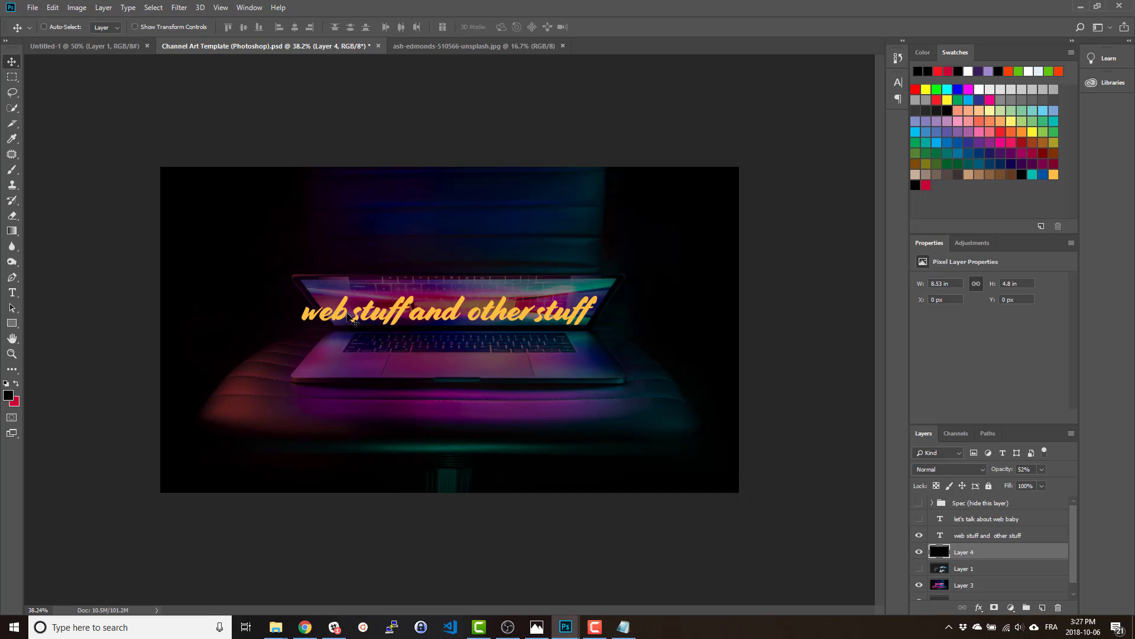
{"action": "left_click", "coordinate": [920, 519]}
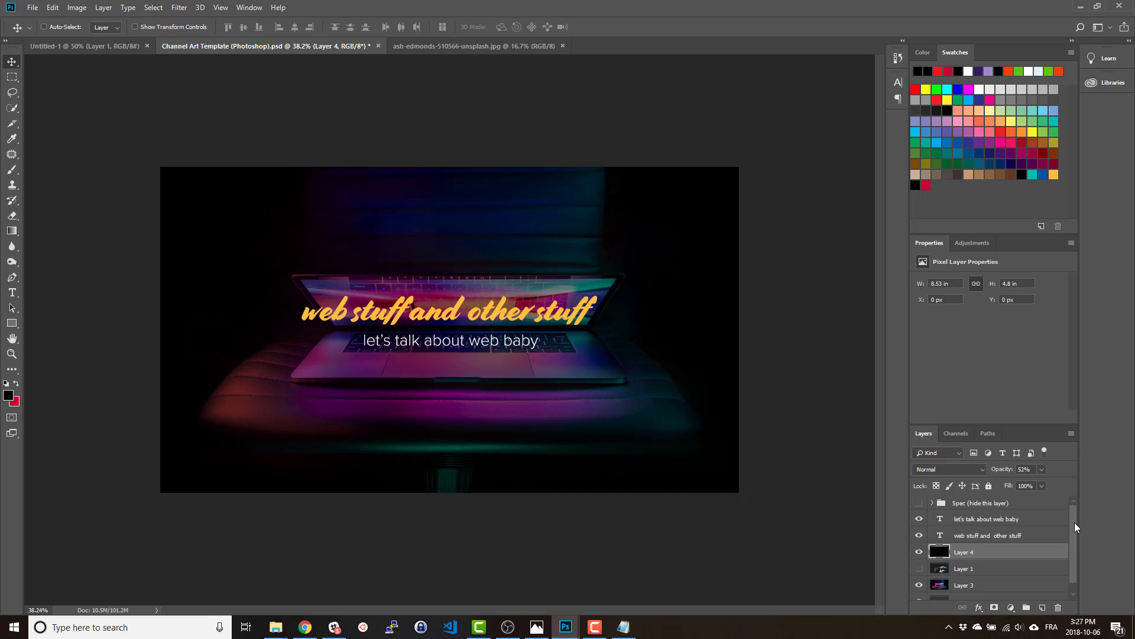
{"action": "scroll", "coordinate": [1076, 524], "scroll_direction": "down", "scroll_amount": 2}
{"action": "scroll", "coordinate": [1074, 525], "scroll_direction": "up", "scroll_amount": 2}
Show the Spec guide group, scale the laptop photo on Layer 3 to about 103%, and reposition it behind the safe area
{"action": "left_click", "coordinate": [919, 503]}
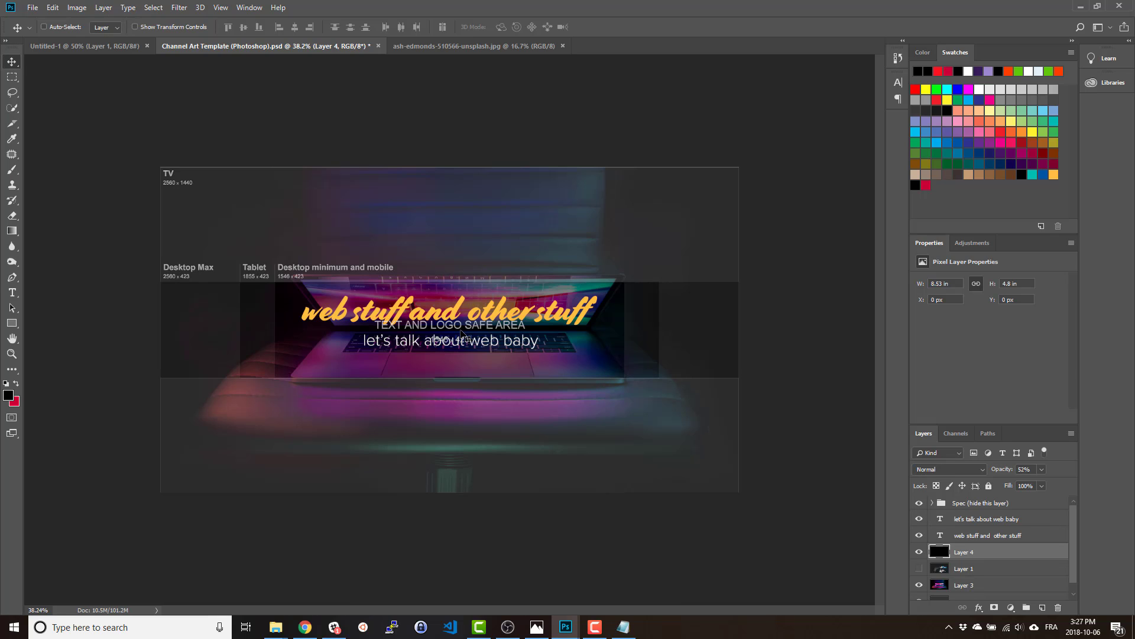
{"action": "left_click", "coordinate": [996, 584]}
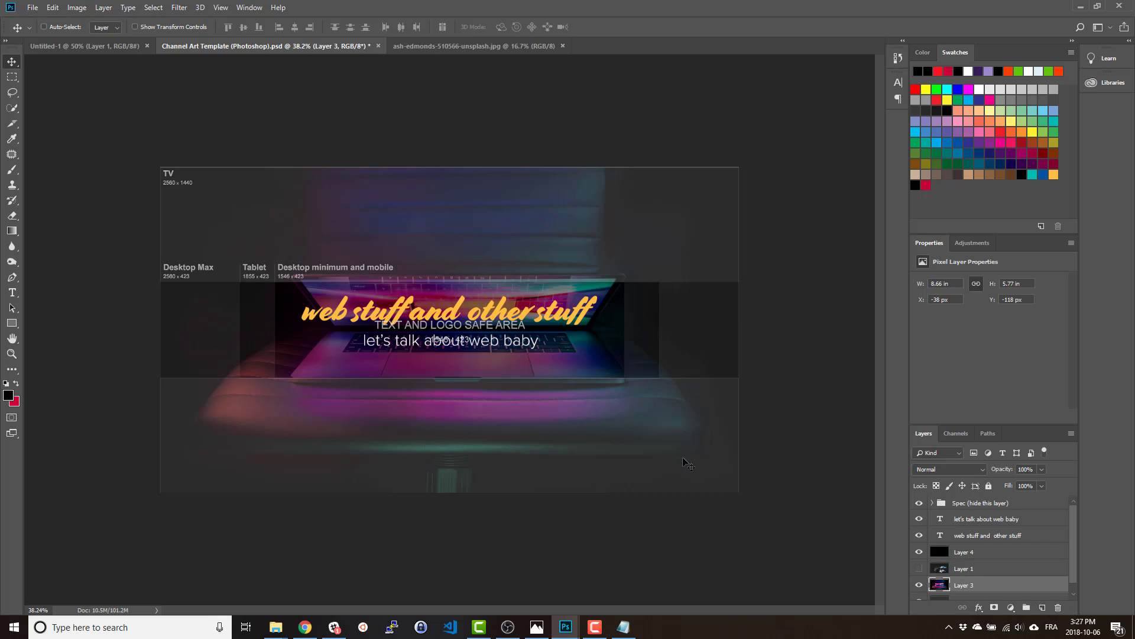
{"action": "left_click_drag", "start_coordinate": [615, 376], "coordinate": [603, 372]}
{"action": "key", "text": "ctrl+t"}
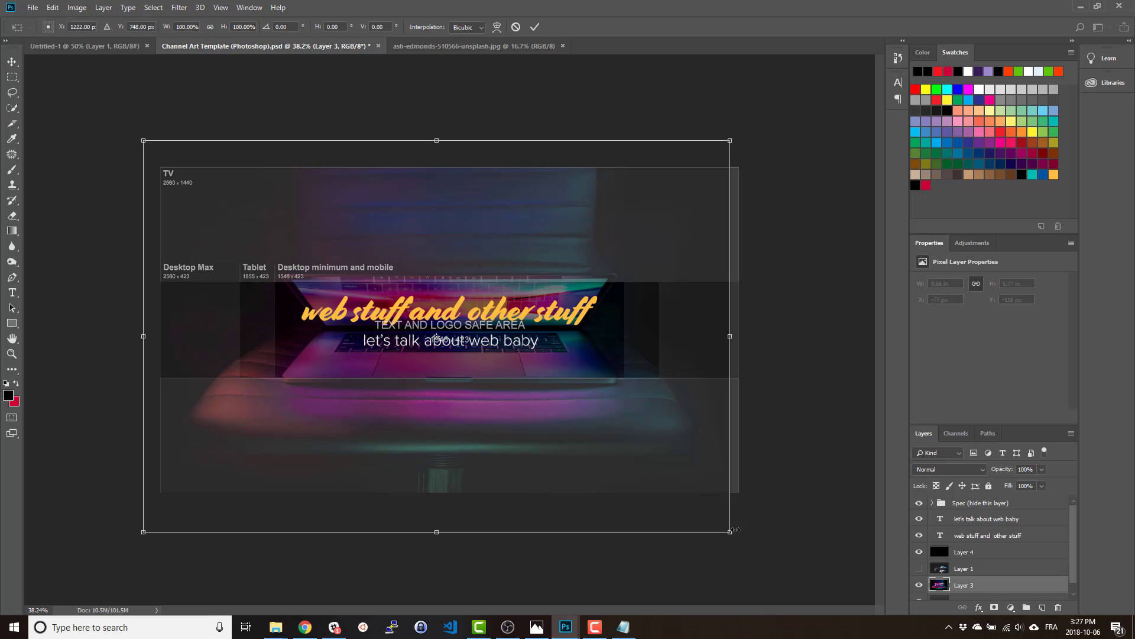
{"action": "left_click_drag", "start_coordinate": [740, 536], "coordinate": [754, 547]}
{"action": "left_click_drag", "start_coordinate": [700, 504], "coordinate": [694, 506]}
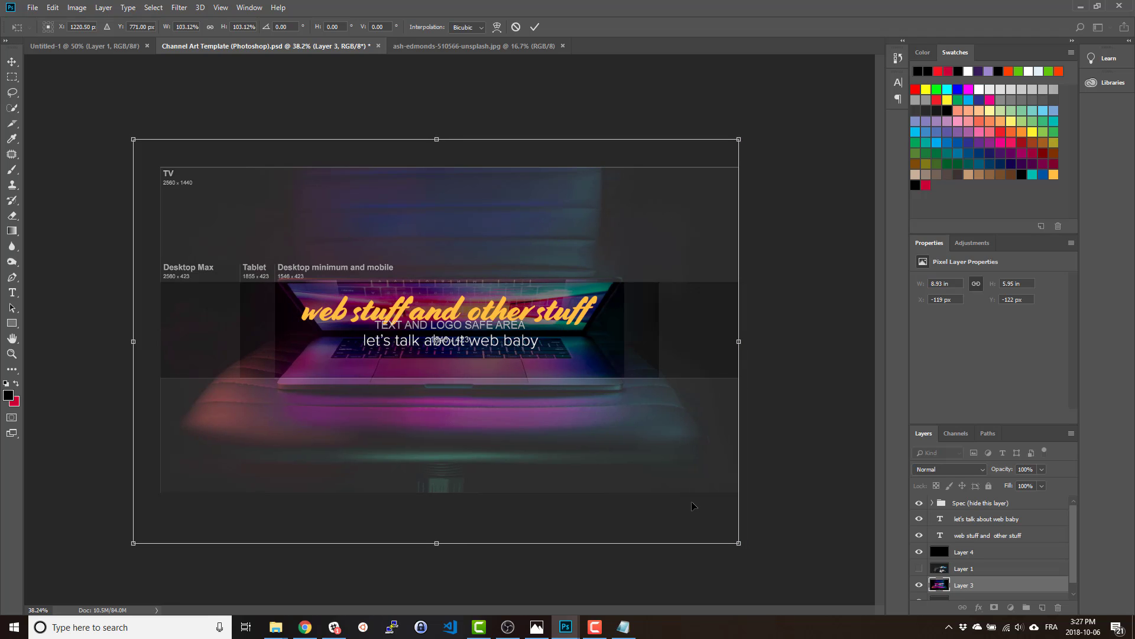
{"action": "key", "text": "Return"}
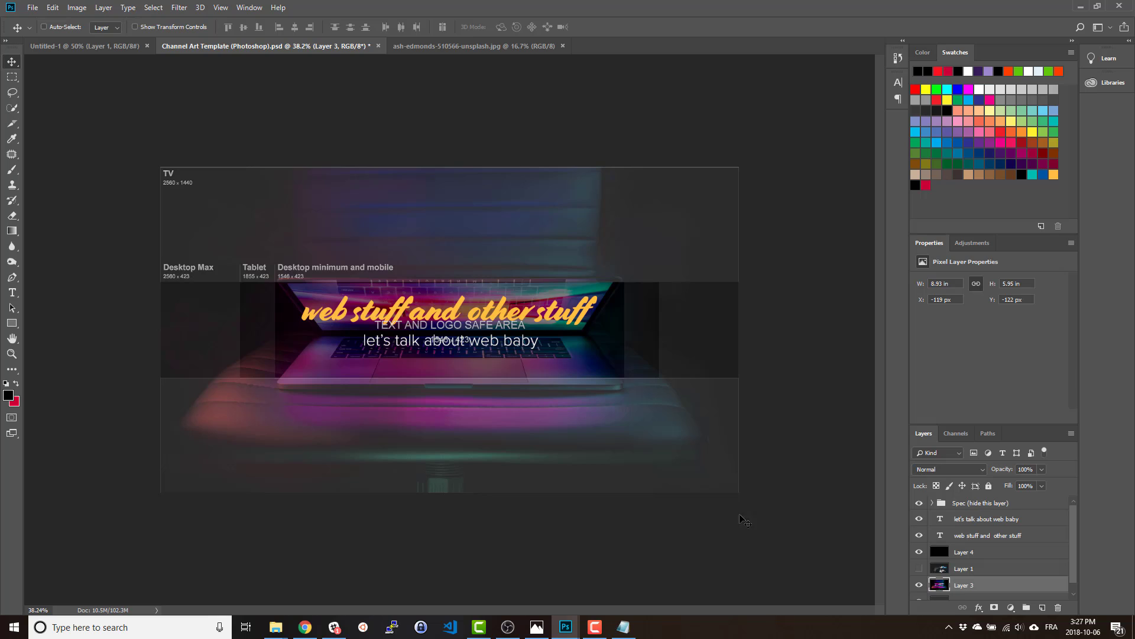
{"action": "left_click", "coordinate": [983, 536], "text": "ctrl"}
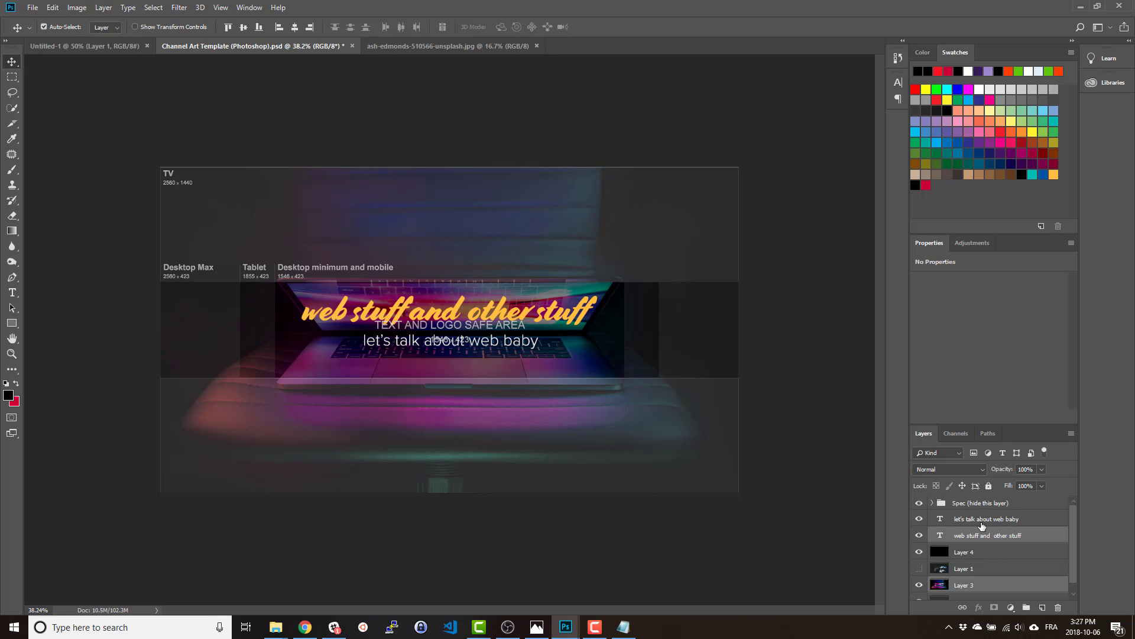
{"action": "left_click", "coordinate": [979, 521], "text": "ctrl"}
{"action": "left_click_drag", "start_coordinate": [582, 338], "coordinate": [548, 333]}
{"action": "key", "text": "ctrl+z"}
Nudge both text layers down together to a Y position of 569 px and hide the Spec guide group
{"action": "left_click", "coordinate": [972, 542]}
{"action": "left_click", "coordinate": [982, 521], "text": "ctrl"}
{"action": "key", "text": "Down"}
{"action": "key", "text": "Down"}
{"action": "key", "text": "Down"}
{"action": "key", "text": "Down"}
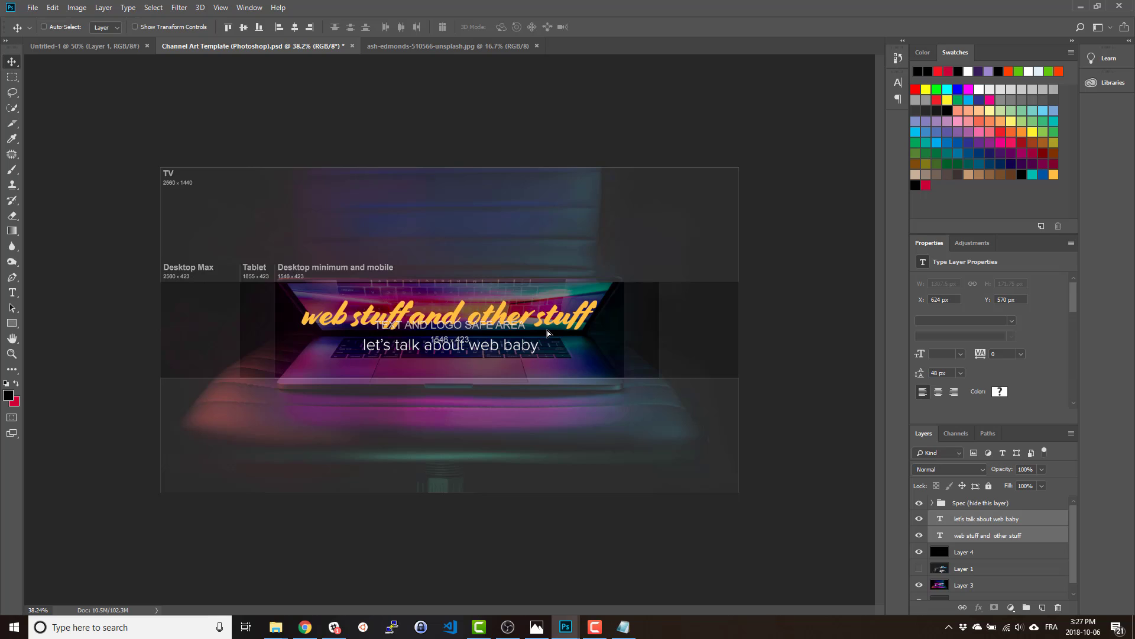
{"action": "key", "text": "Down"}
{"action": "key", "text": "Down"}
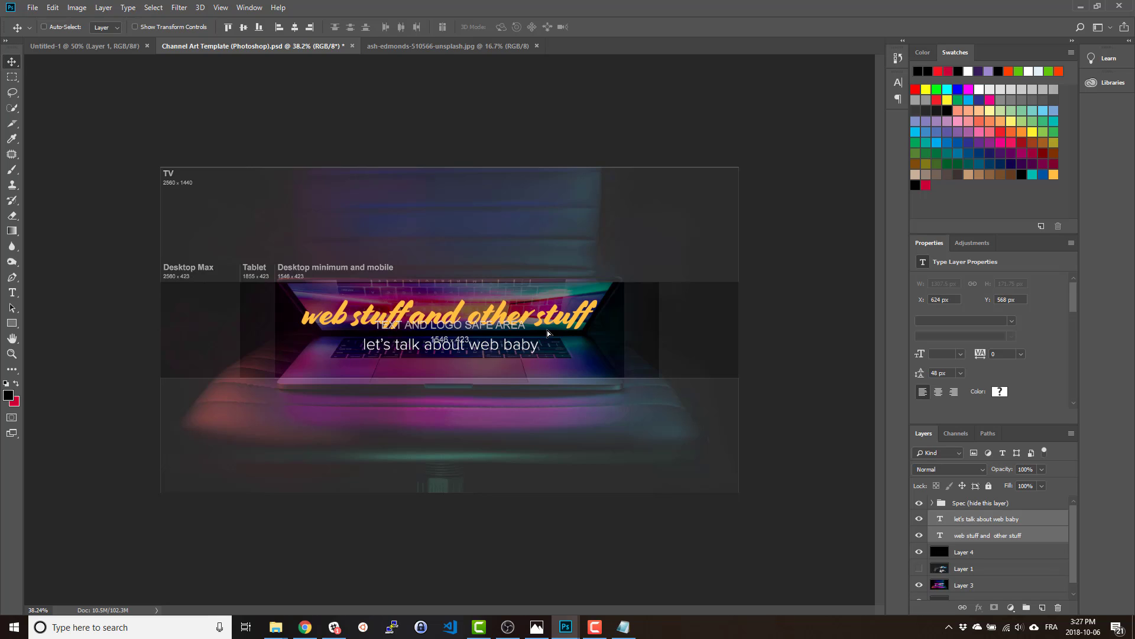
{"action": "key", "text": "Down"}
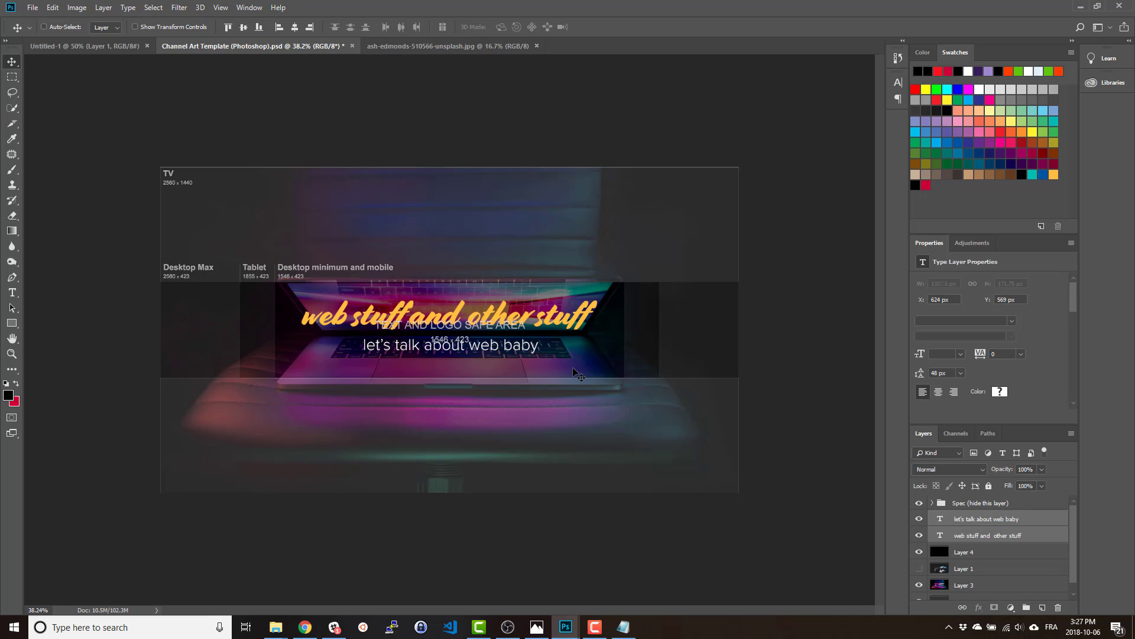
{"action": "left_click", "coordinate": [919, 503]}
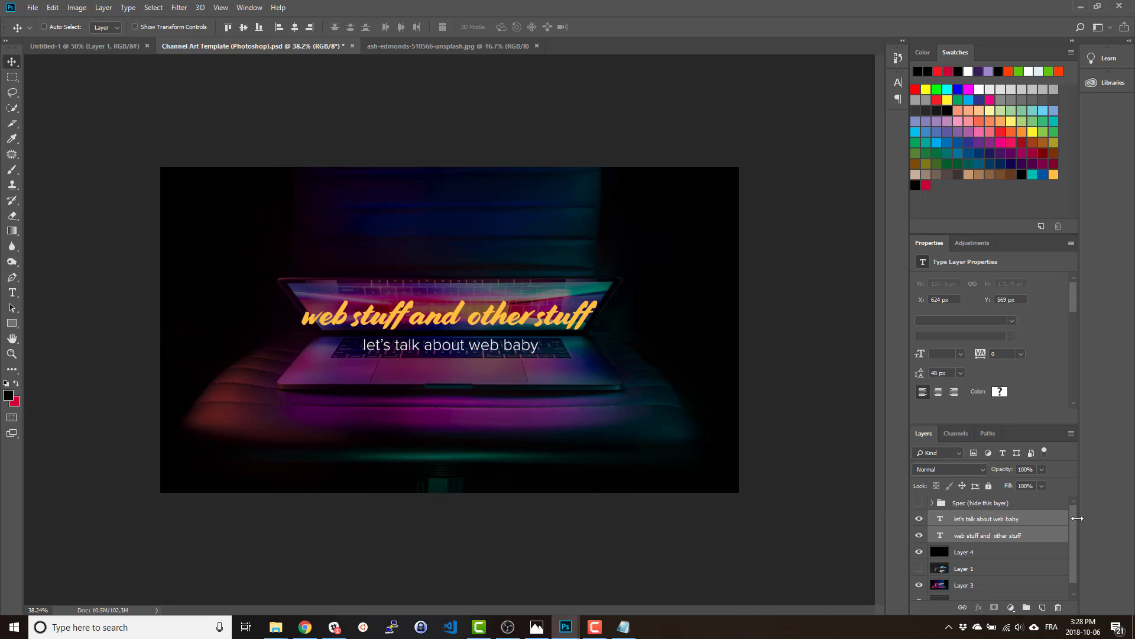
Duplicate the laptop photo layer, Layer 3, keeping the default copy name
{"action": "scroll", "coordinate": [1035, 532], "scroll_direction": "down", "scroll_amount": 1}
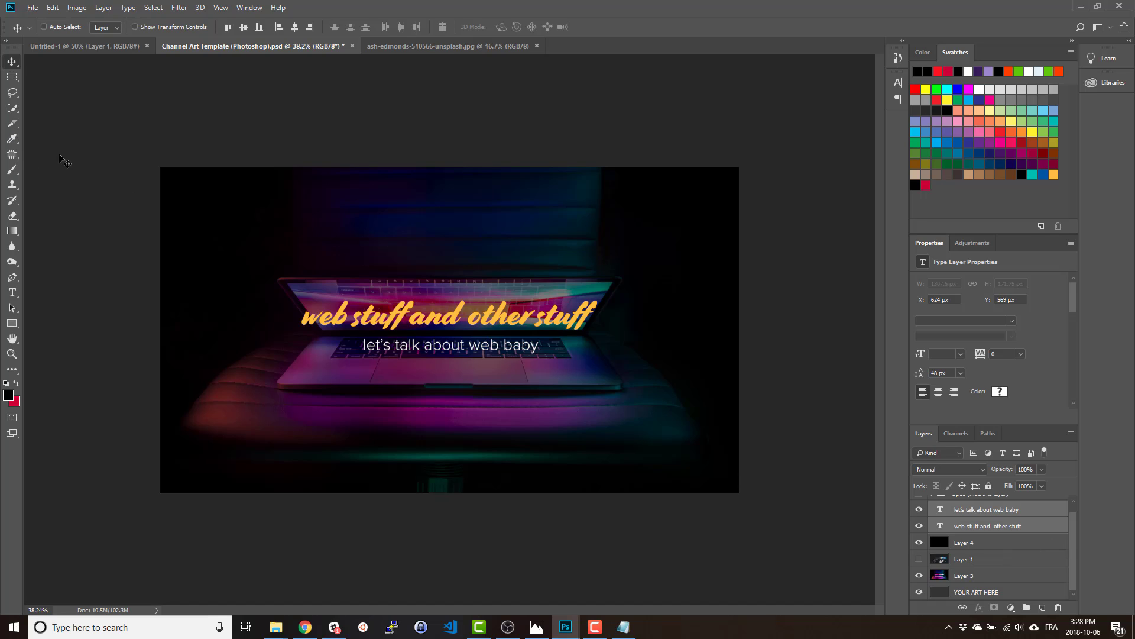
{"action": "left_click", "coordinate": [974, 576]}
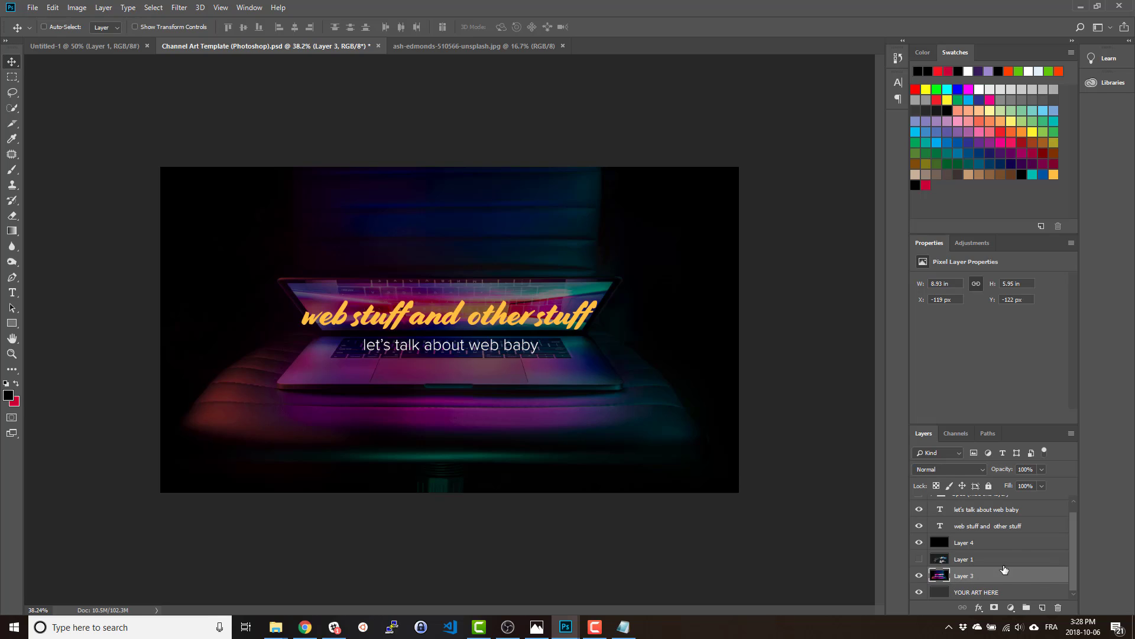
{"action": "right_click", "coordinate": [1020, 577]}
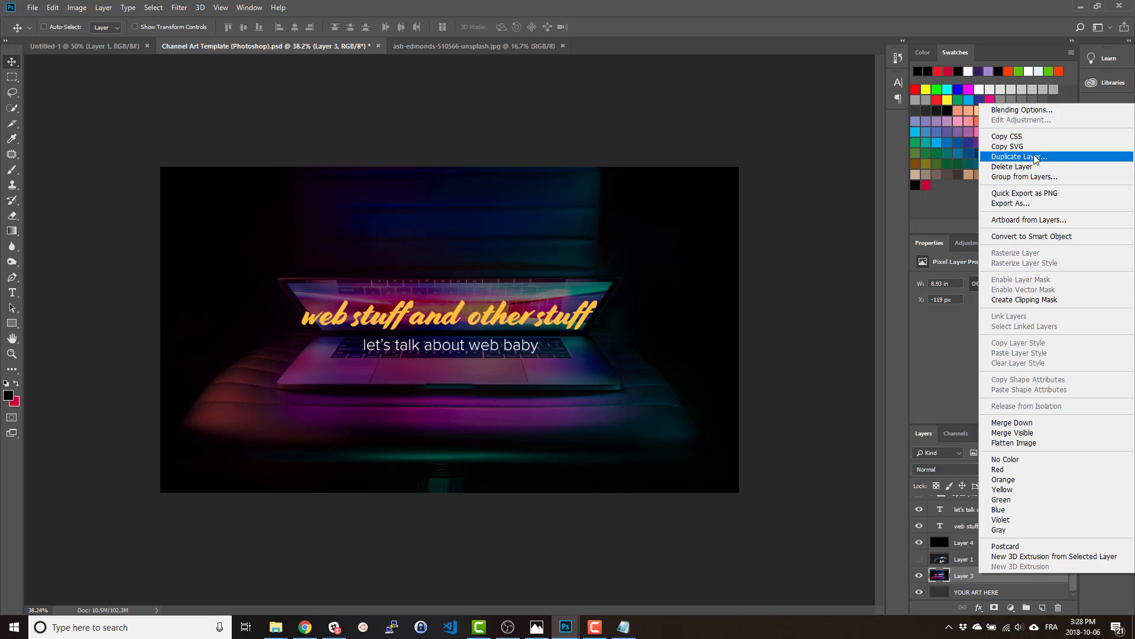
{"action": "left_click", "coordinate": [1020, 156]}
{"action": "left_click", "coordinate": [666, 174]}
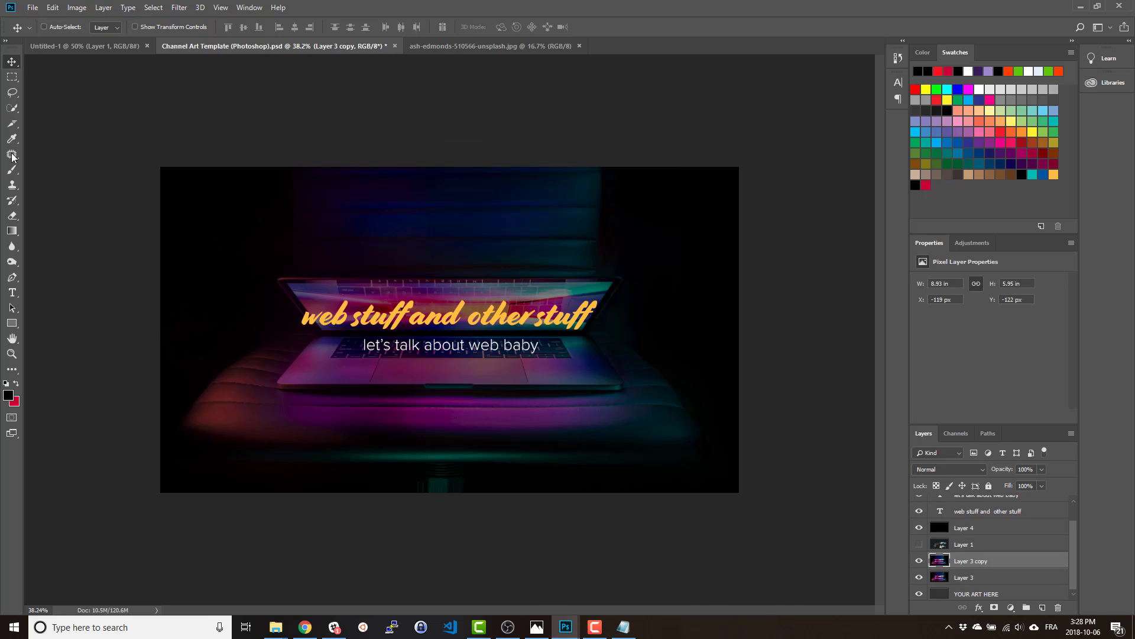
Draw an elliptical marquee selection around the two text lines and the laptop, and centre it over them
{"action": "left_click", "coordinate": [12, 82]}
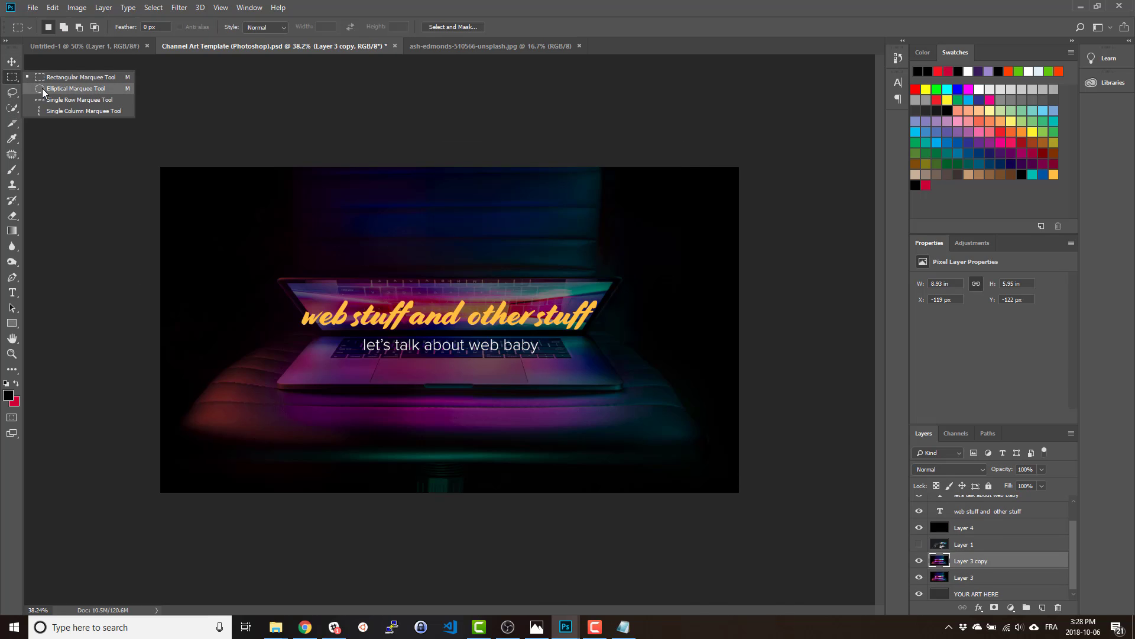
{"action": "left_click", "coordinate": [65, 89]}
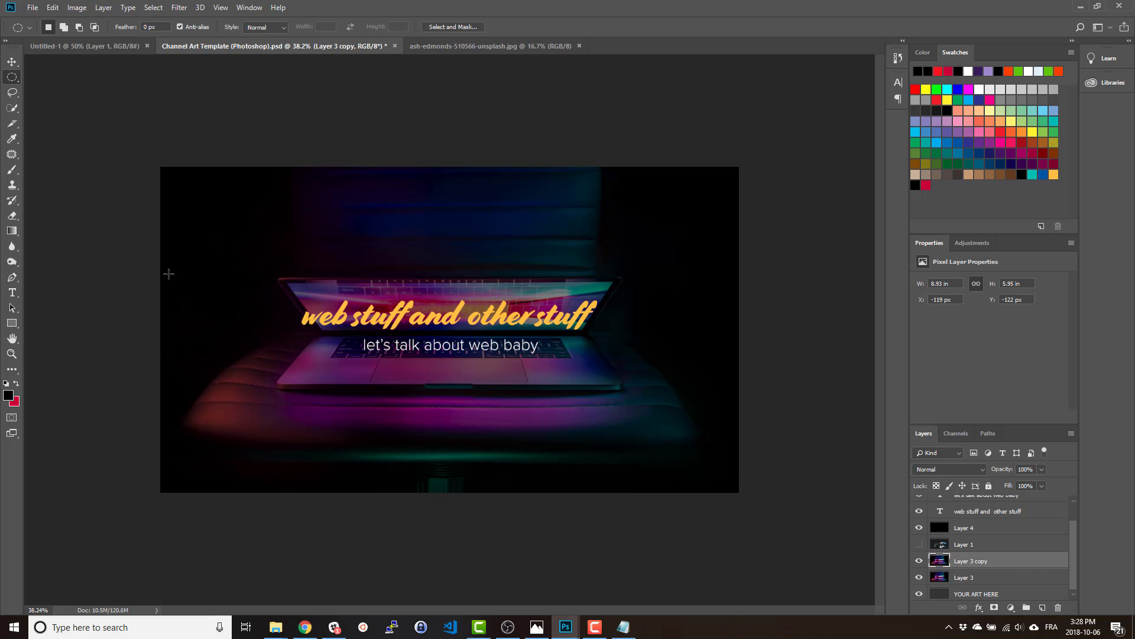
{"action": "left_click_drag", "start_coordinate": [177, 274], "coordinate": [724, 410]}
{"action": "left_click_drag", "start_coordinate": [637, 375], "coordinate": [631, 368]}
{"action": "left_click", "coordinate": [631, 454]}
{"action": "left_click_drag", "start_coordinate": [628, 381], "coordinate": [668, 398]}
{"action": "left_click_drag", "start_coordinate": [583, 362], "coordinate": [584, 352]}
Feather the edge of the elliptical selection
{"action": "left_click", "coordinate": [153, 7]}
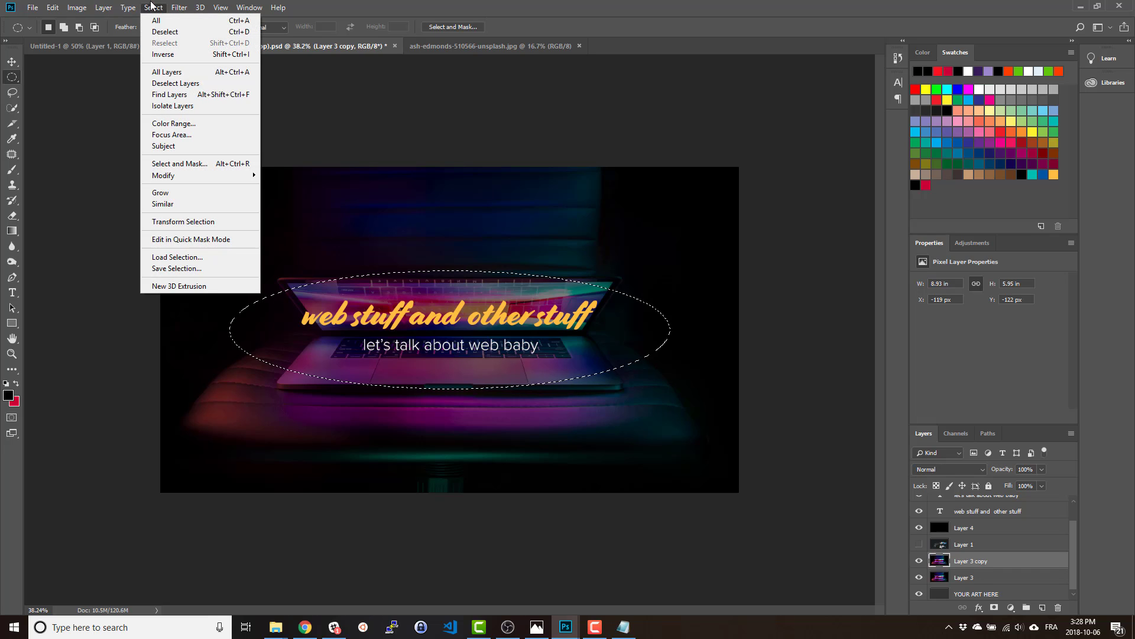
{"action": "mouse_move", "coordinate": [247, 172]}
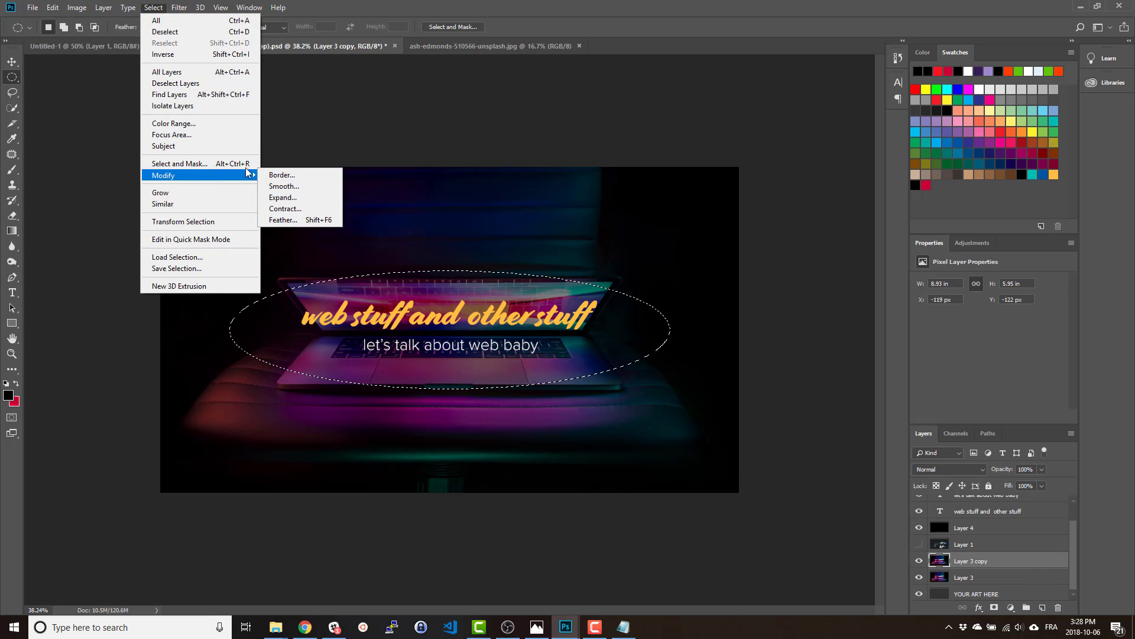
{"action": "left_click", "coordinate": [289, 221]}
{"action": "type", "text": "5"}
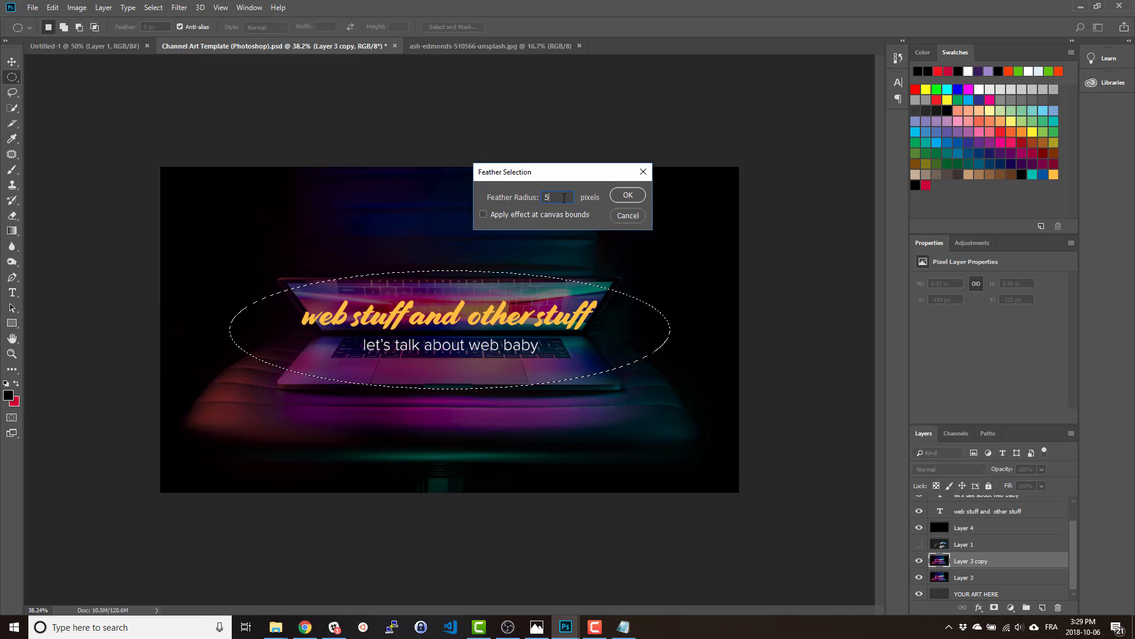
{"action": "left_click_drag", "start_coordinate": [561, 198], "coordinate": [513, 196]}
{"action": "key", "text": "Return"}
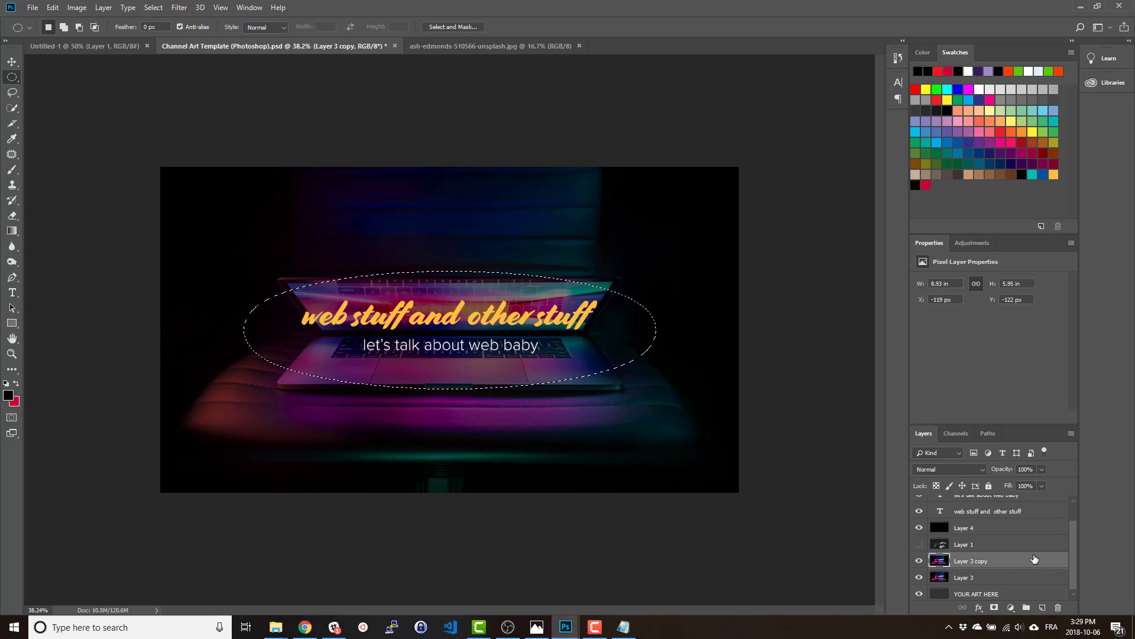
Apply a Gaussian Blur with a 5.2 px radius to the selected area of Layer 3 copy and deselect
{"action": "left_click", "coordinate": [179, 8]}
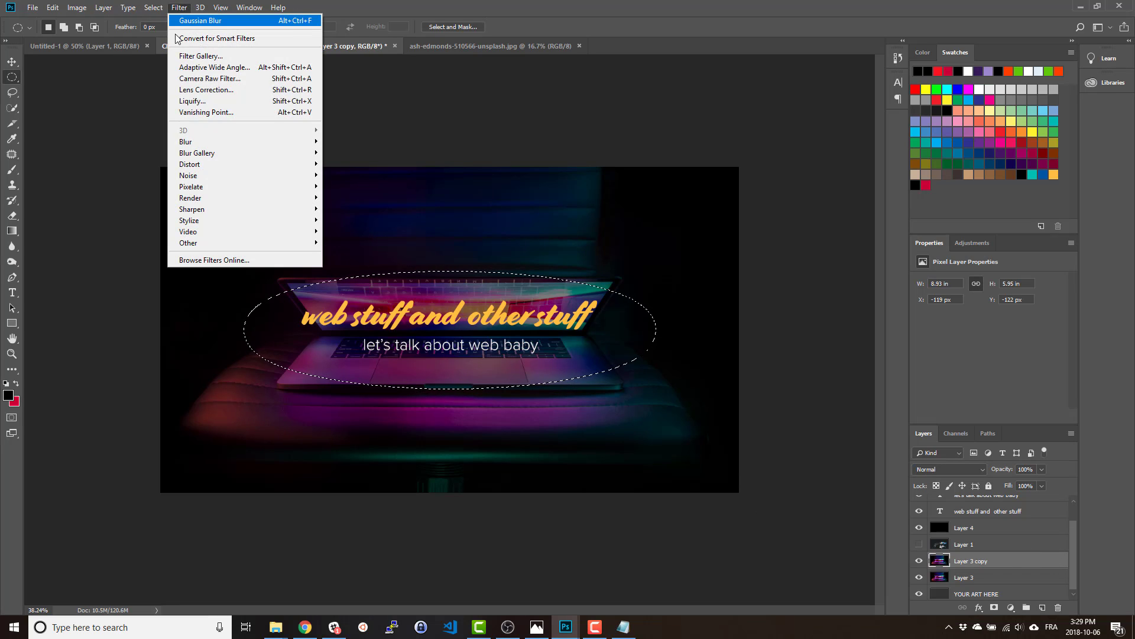
{"action": "mouse_move", "coordinate": [194, 143]}
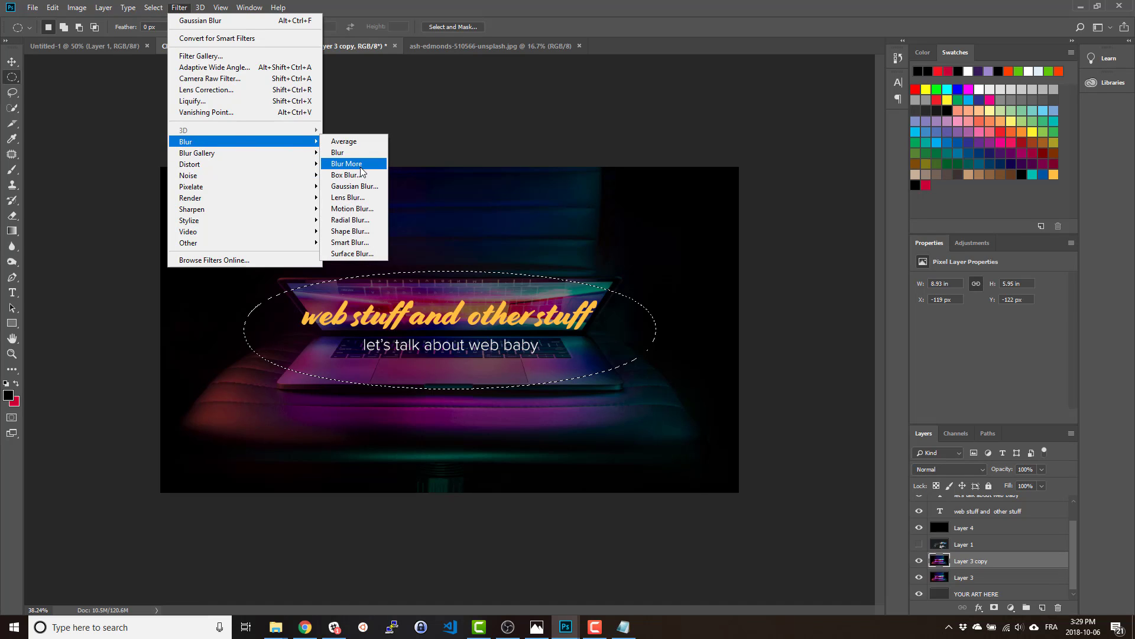
{"action": "left_click", "coordinate": [355, 185]}
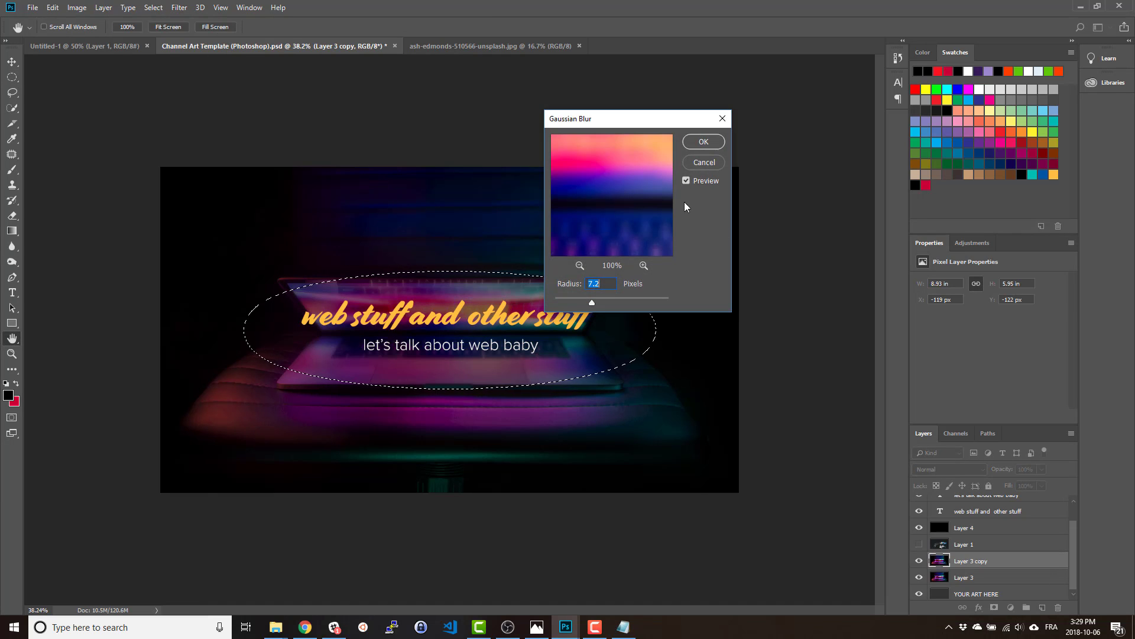
{"action": "left_click_drag", "start_coordinate": [612, 305], "coordinate": [588, 305]}
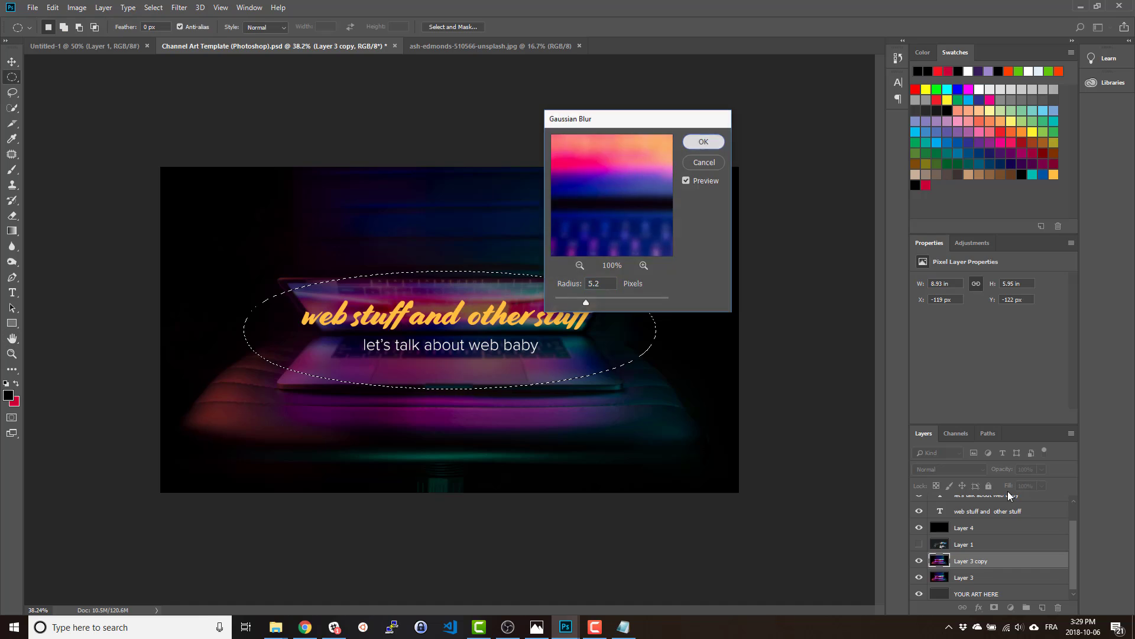
{"action": "key", "text": "Return"}
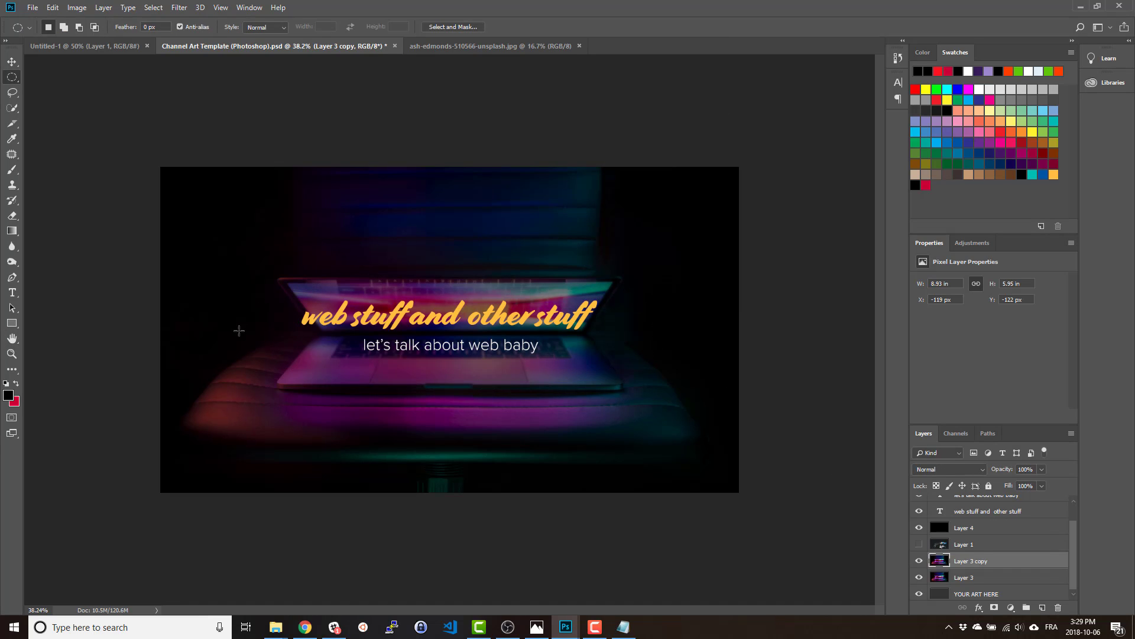
Toggle the visibility of Layer 3 copy to compare the blurred photo with the original, leaving the copy visible
{"action": "left_click", "coordinate": [918, 563]}
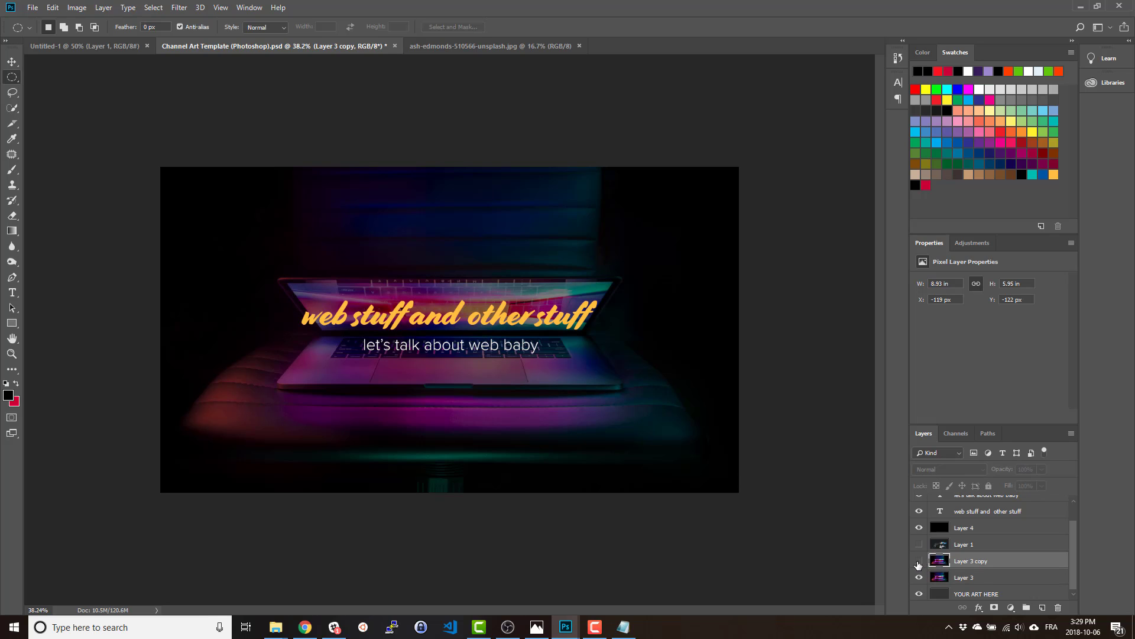
{"action": "left_click", "coordinate": [918, 563]}
{"action": "left_click", "coordinate": [918, 563]}
{"action": "left_click", "coordinate": [917, 563]}
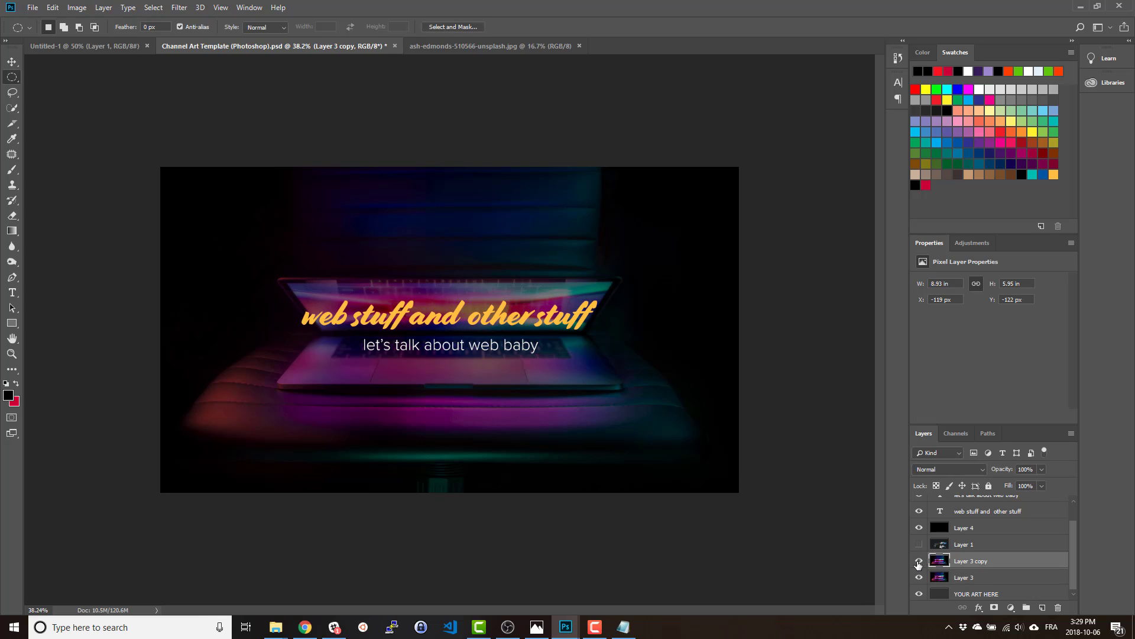
{"action": "left_click", "coordinate": [918, 563]}
{"action": "left_click", "coordinate": [918, 563]}
Add a black Multiply drop shadow at 84% opacity to the "web stuff and other stuff" text layer
{"action": "left_click_drag", "start_coordinate": [1074, 550], "coordinate": [1074, 528]}
{"action": "left_click", "coordinate": [973, 523]}
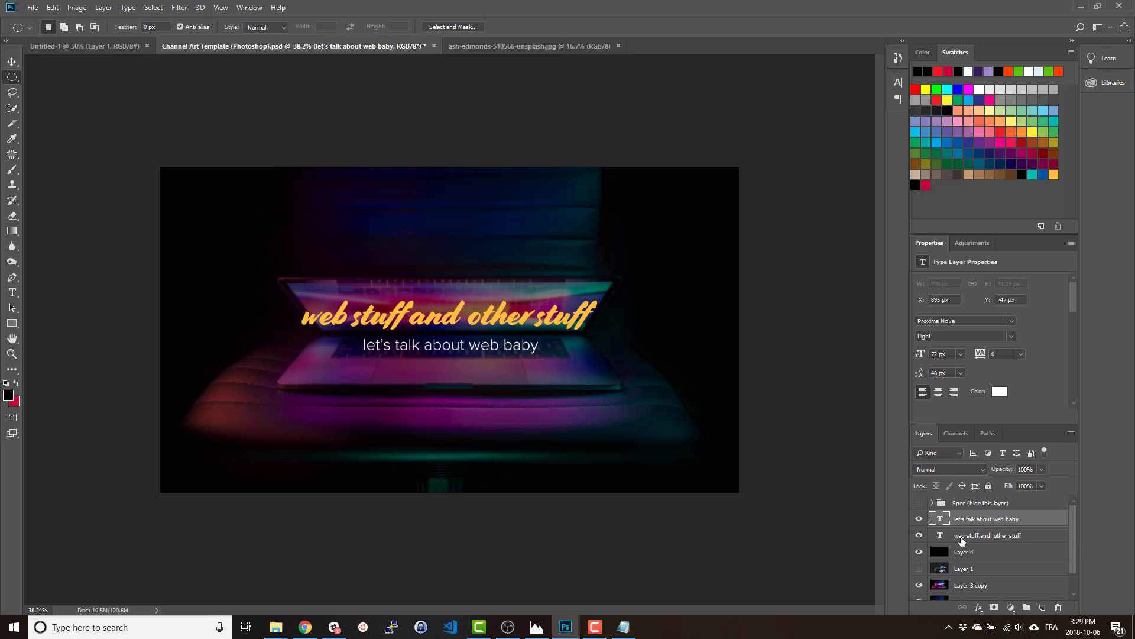
{"action": "left_click", "coordinate": [946, 536]}
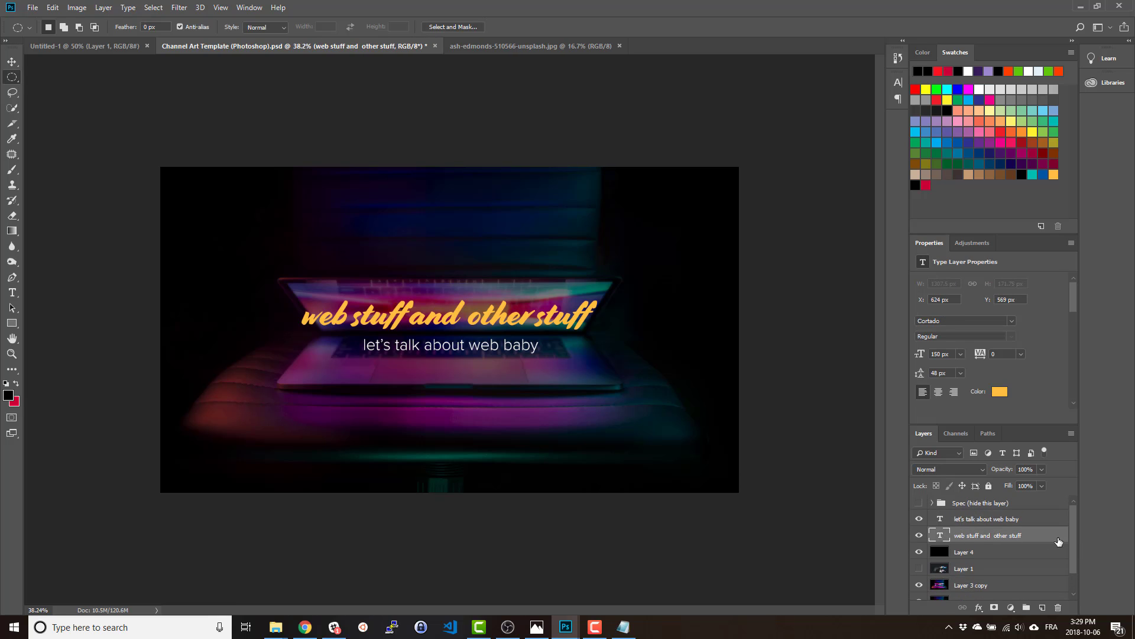
{"action": "key", "text": "space"}
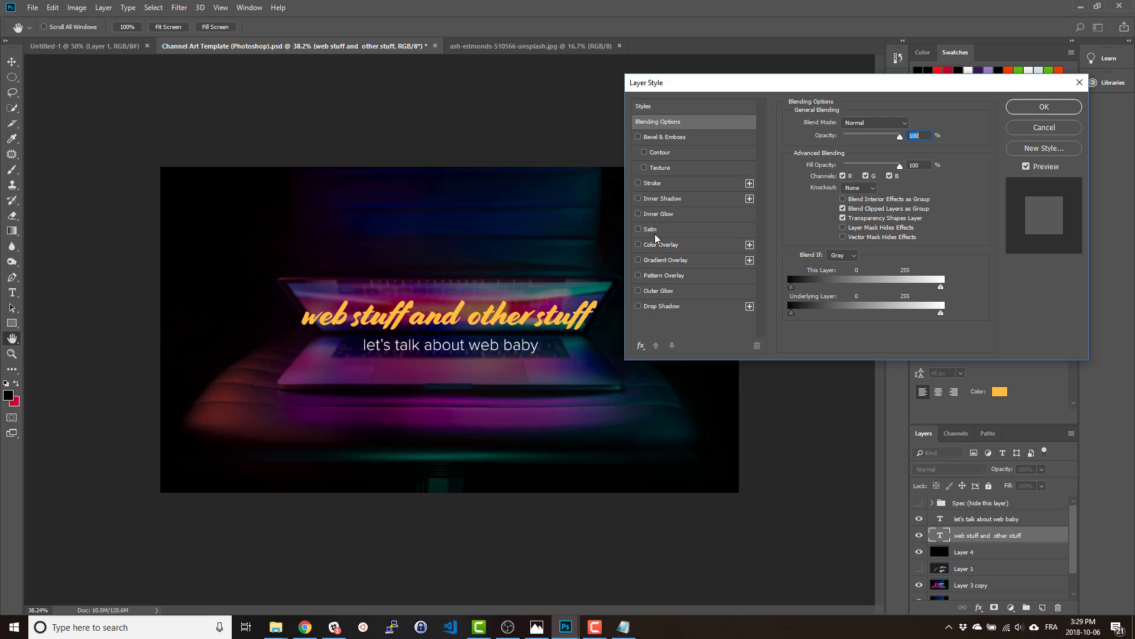
{"action": "left_click", "coordinate": [663, 306]}
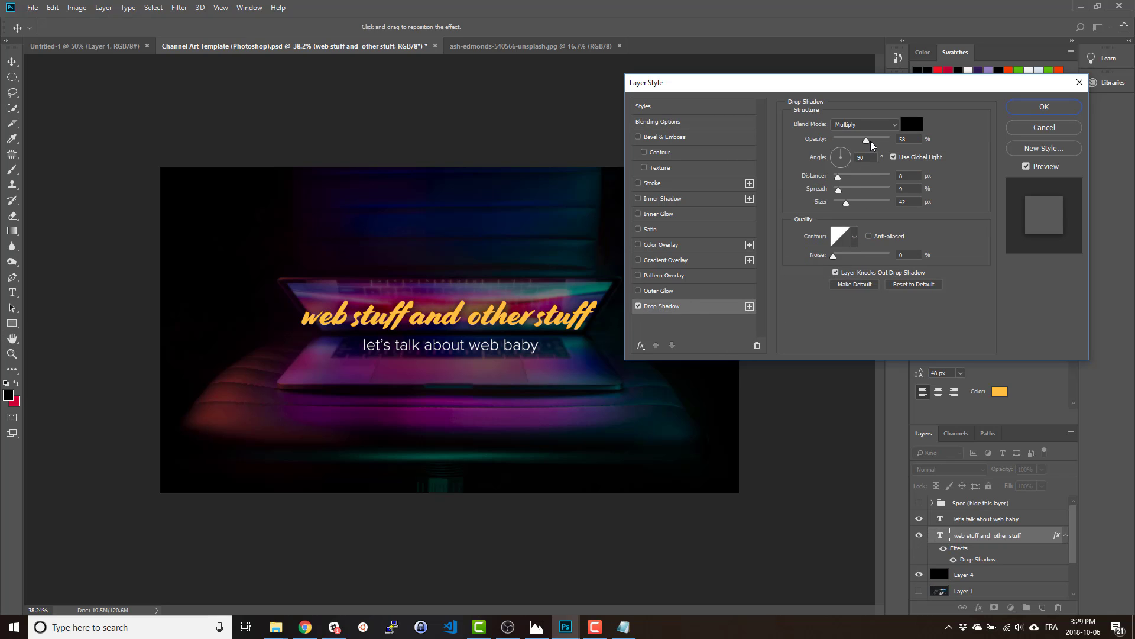
{"action": "left_click_drag", "start_coordinate": [870, 141], "coordinate": [886, 142]}
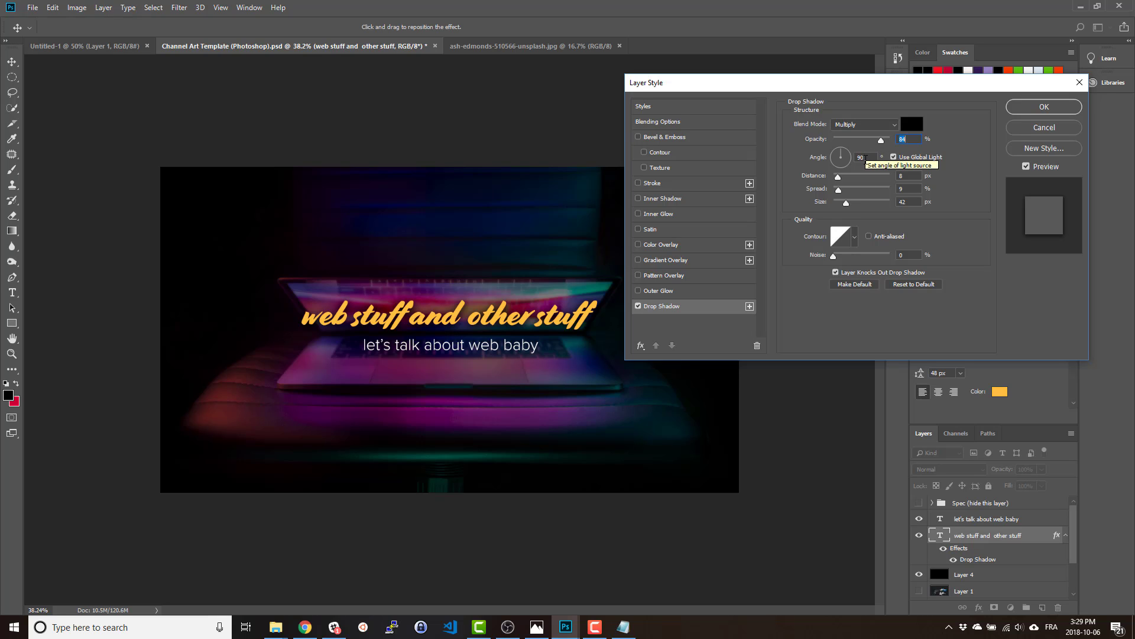
{"action": "left_click", "coordinate": [1042, 110]}
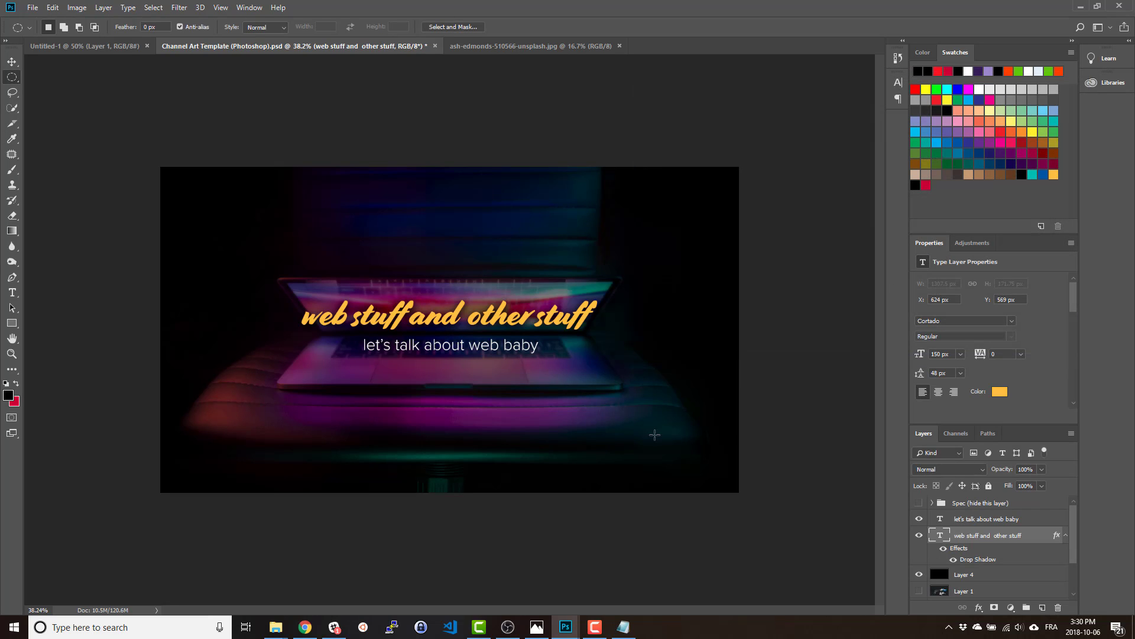
Hide the laptop photo layers, Layer 3 copy and Layer 3
{"action": "left_click_drag", "start_coordinate": [1072, 548], "coordinate": [1081, 579]}
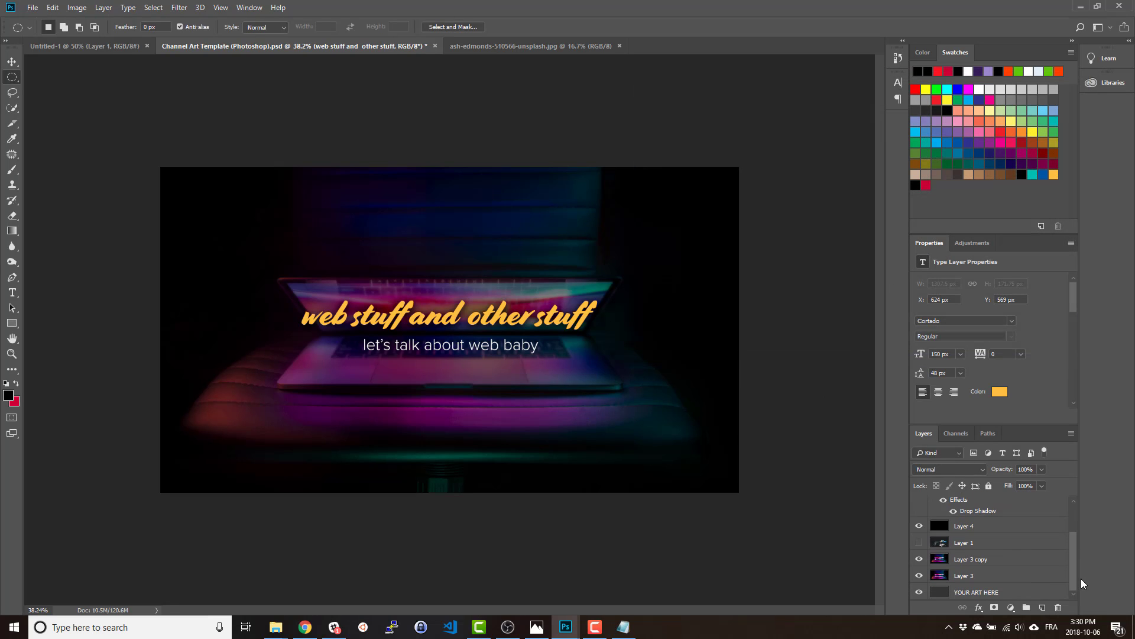
{"action": "left_click", "coordinate": [919, 559]}
{"action": "left_click", "coordinate": [919, 576]}
Preview the desk photo on Layer 1 and delete that layer
{"action": "left_click", "coordinate": [919, 542]}
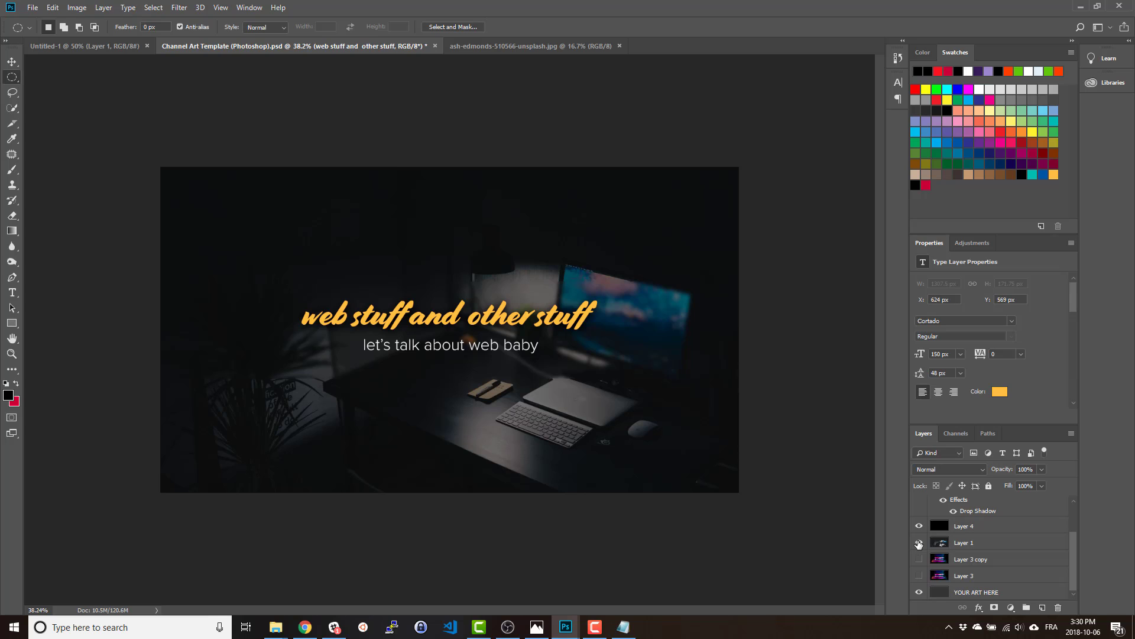
{"action": "left_click", "coordinate": [919, 543]}
{"action": "left_click_drag", "start_coordinate": [976, 547], "coordinate": [1048, 584]}
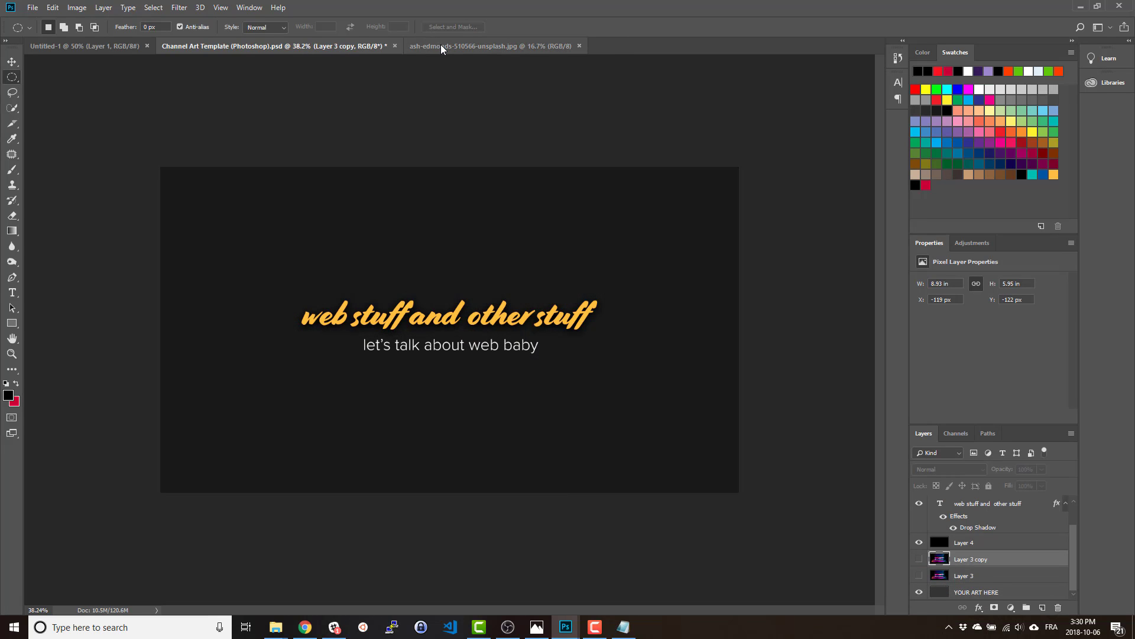
Look through the other open documents and return to Channel Art Template (Photoshop).psd
{"action": "left_click", "coordinate": [441, 44]}
{"action": "left_click", "coordinate": [321, 44]}
{"action": "left_click", "coordinate": [98, 45]}
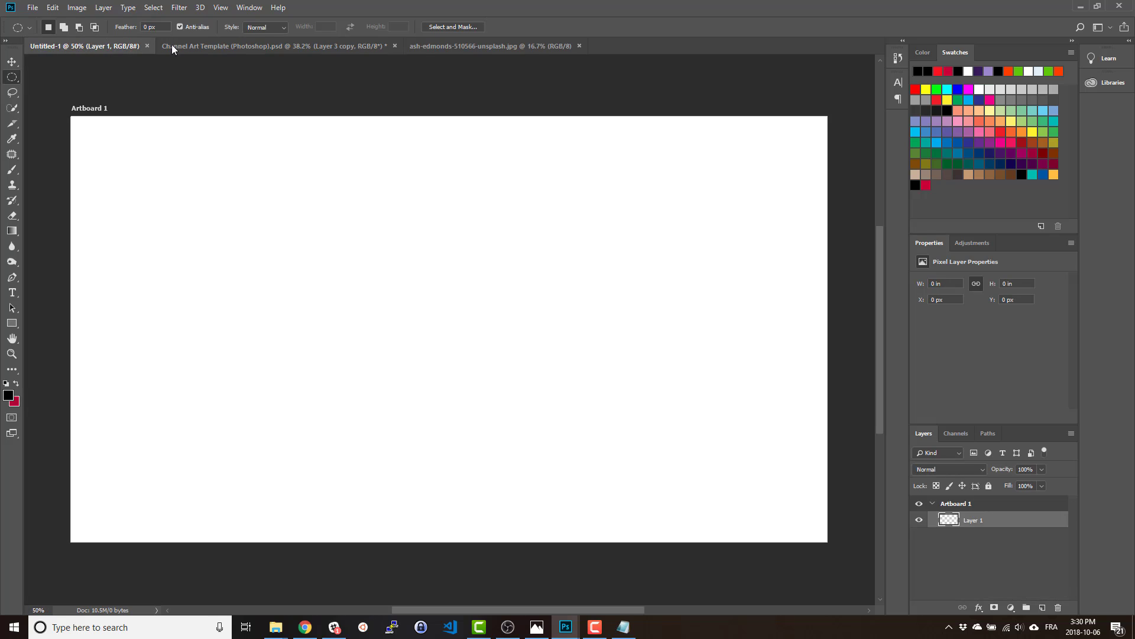
{"action": "left_click", "coordinate": [171, 45]}
{"action": "left_click", "coordinate": [462, 46]}
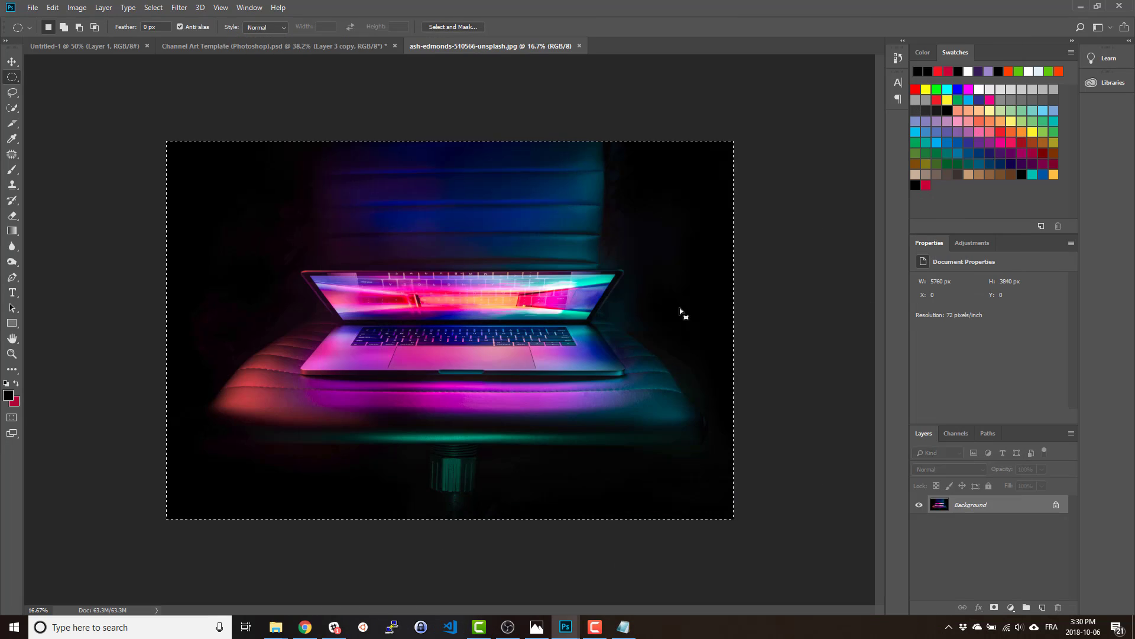
{"action": "left_click", "coordinate": [305, 47]}
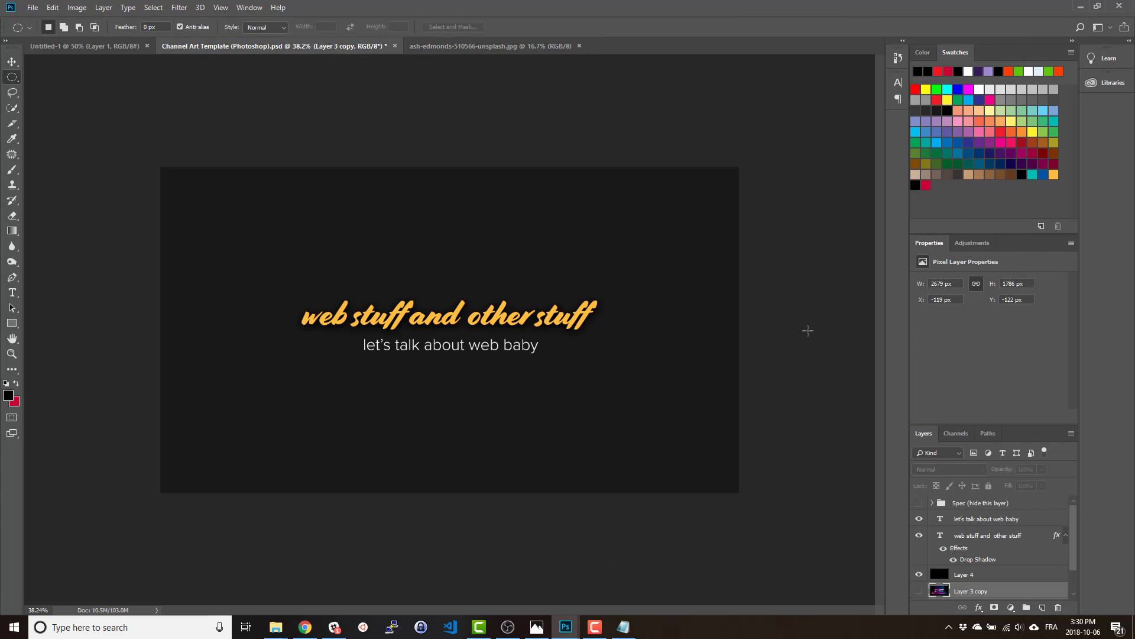
Create a new layer above Layer 3 copy and paste the desk photo into it, accepting the colour profile conversion
{"action": "left_click", "coordinate": [1042, 607]}
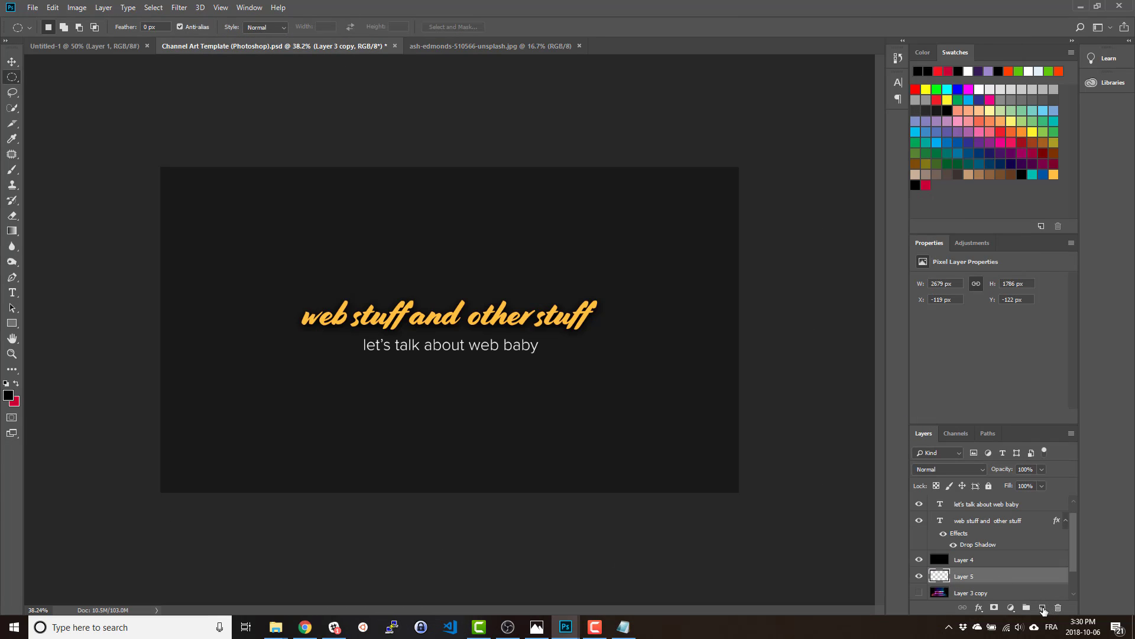
{"action": "key", "text": "ctrl+v"}
{"action": "left_click", "coordinate": [639, 264]}
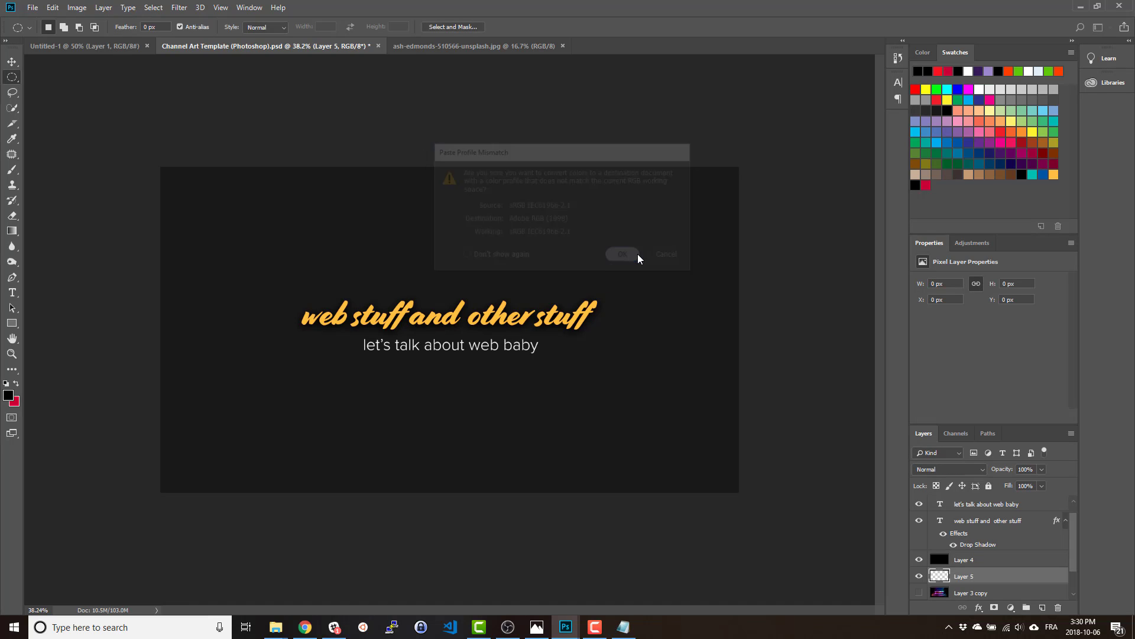
Scale the pasted desk photo down to about 8.63 × 5.91 in so it fits the canvas width
{"action": "scroll", "coordinate": [634, 398], "scroll_direction": "down", "scroll_amount": 3}
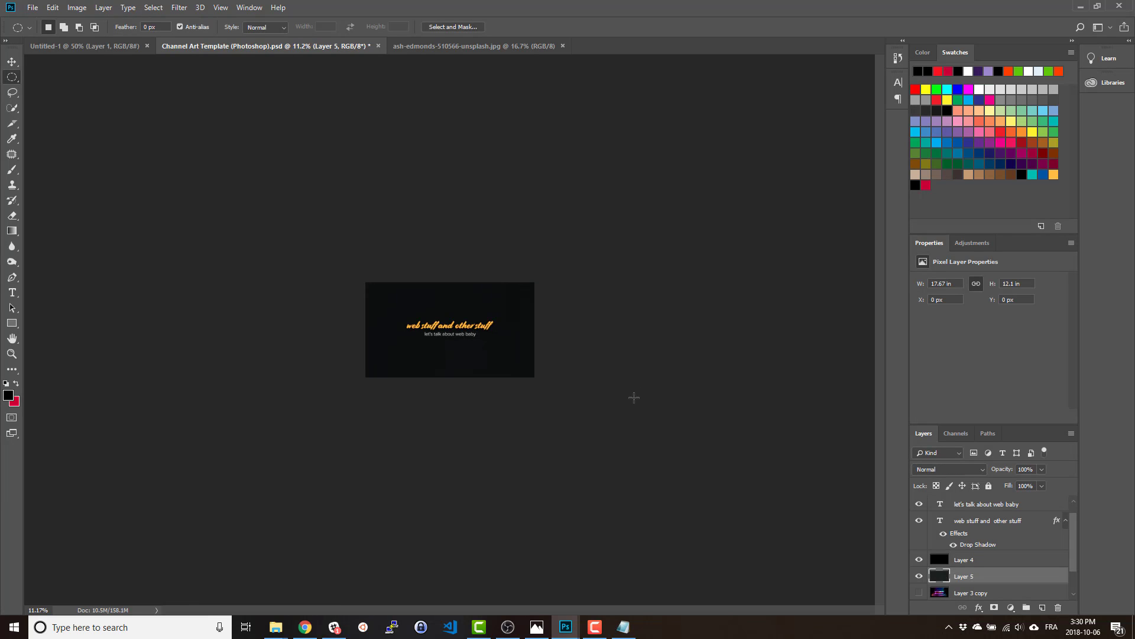
{"action": "key", "text": "ctrl+t"}
{"action": "left_click_drag", "start_coordinate": [711, 520], "coordinate": [550, 380]}
{"action": "key", "text": "Return"}
{"action": "key", "text": "m"}
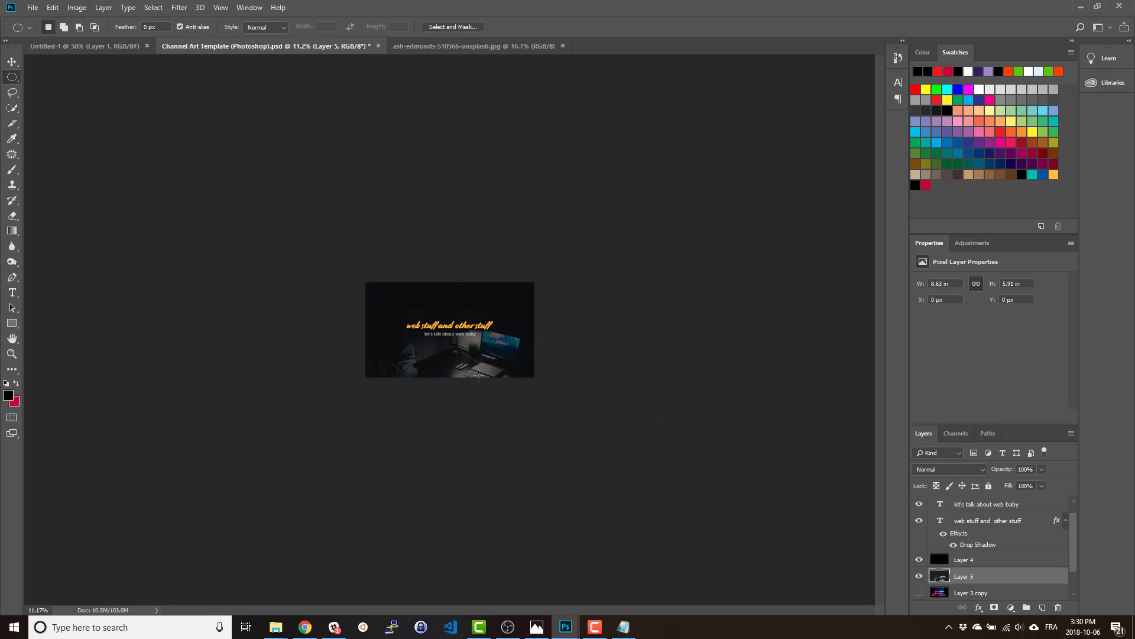
With the Spec group temporarily shown as a guide, shift the desk photo up about 300 px and 2 px to the left
{"action": "scroll", "coordinate": [422, 347], "scroll_direction": "up", "scroll_amount": 5}
{"action": "left_click", "coordinate": [12, 61]}
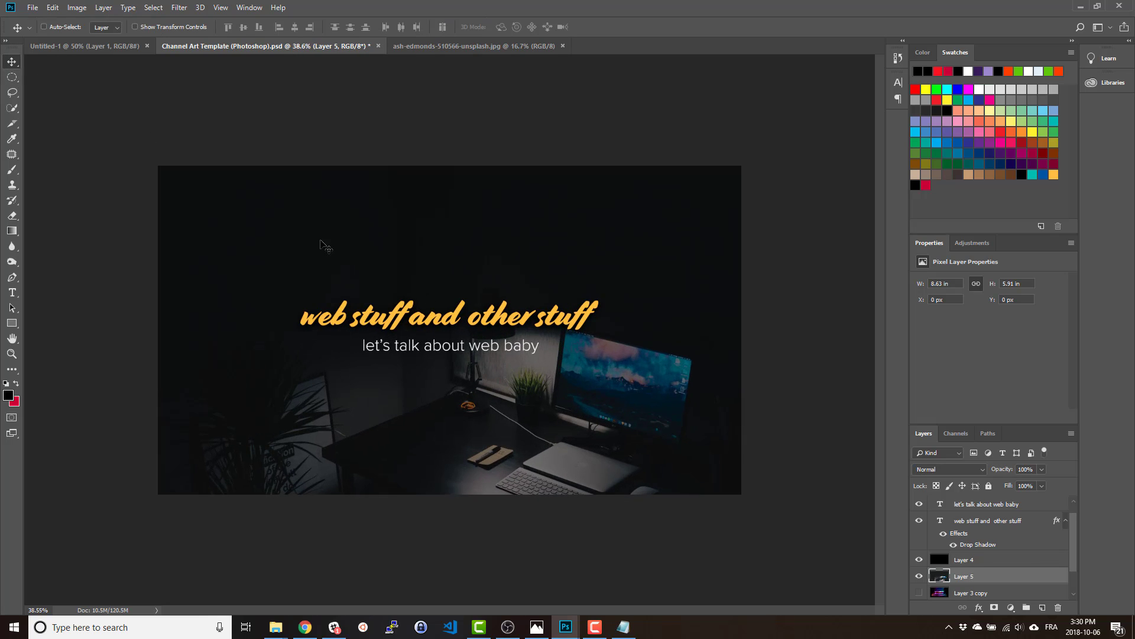
{"action": "scroll", "coordinate": [968, 510], "scroll_direction": "up", "scroll_amount": 1}
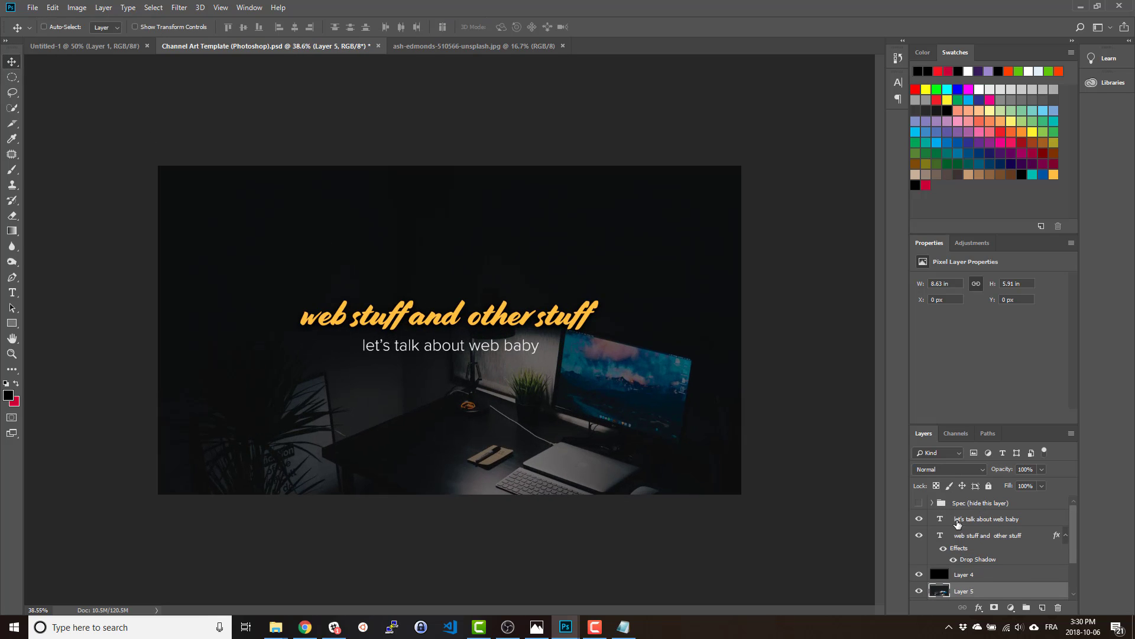
{"action": "left_click", "coordinate": [918, 504]}
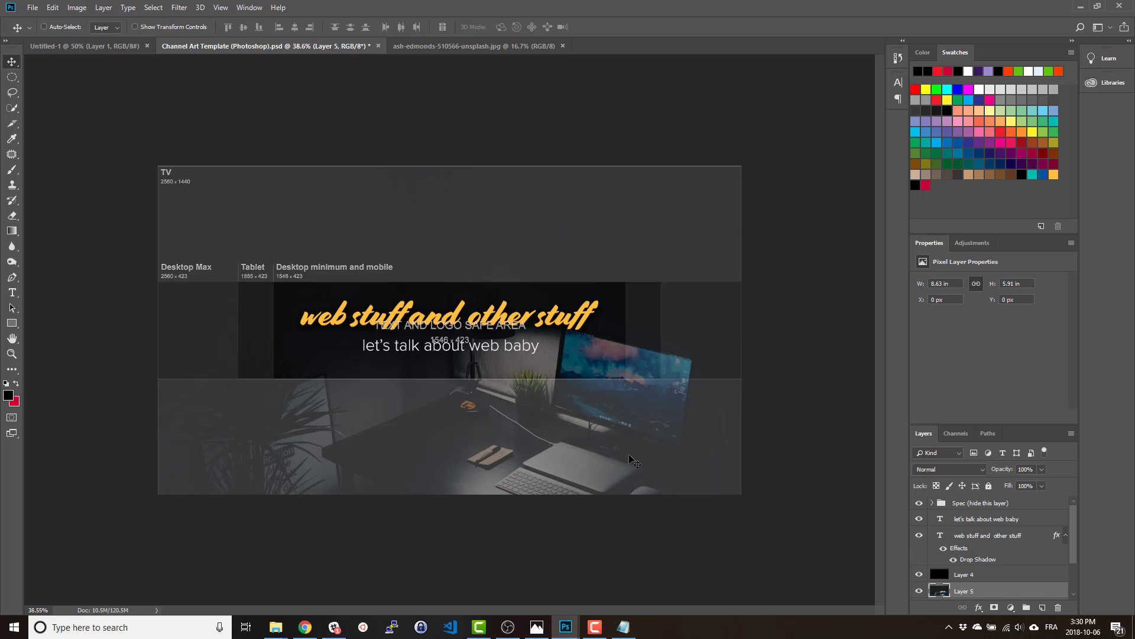
{"action": "left_click_drag", "start_coordinate": [635, 460], "coordinate": [643, 392]}
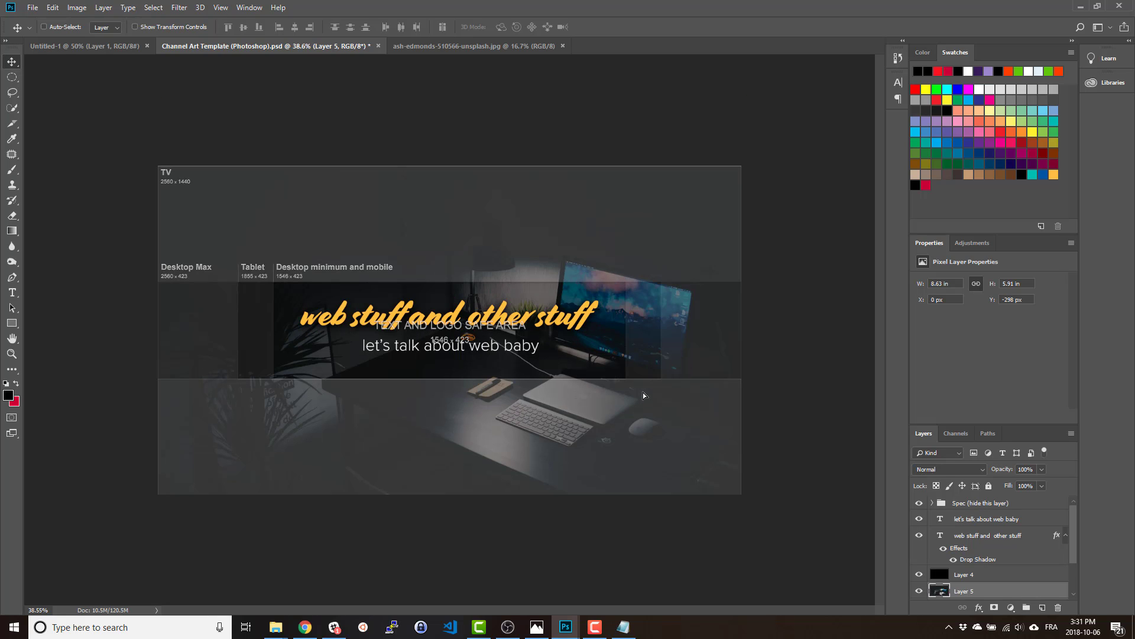
{"action": "key", "text": "Left"}
{"action": "key", "text": "Left"}
{"action": "left_click", "coordinate": [919, 502]}
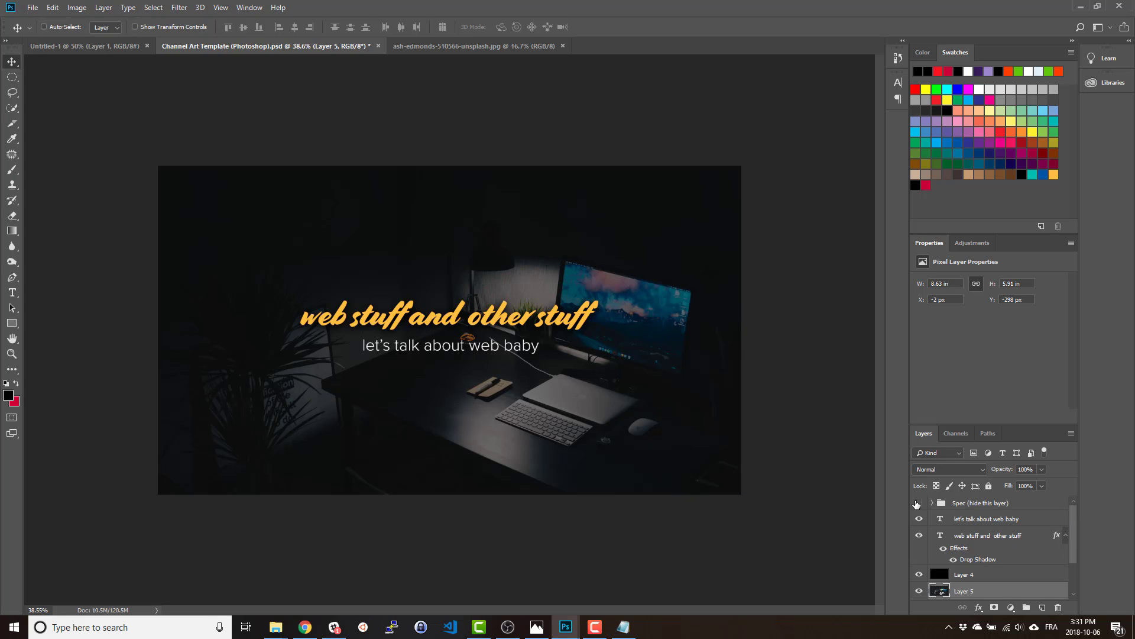
Draw a wide elliptical selection around both title lines on Layer 5 and shift it up slightly to centre it on the text
{"action": "left_click_drag", "start_coordinate": [1074, 528], "coordinate": [1073, 544]}
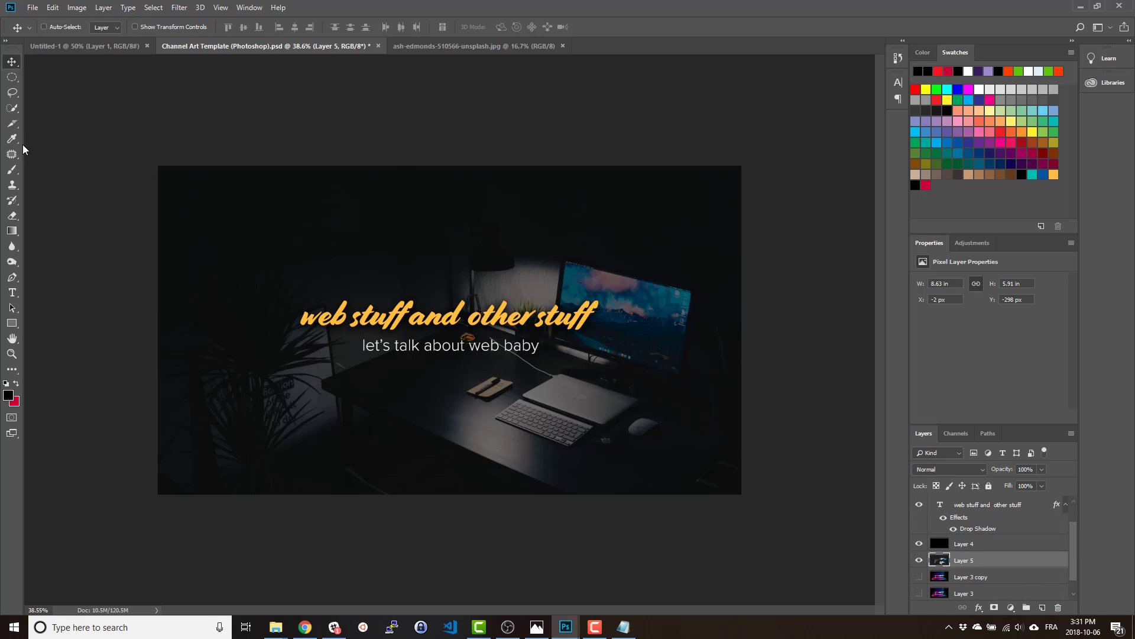
{"action": "left_click", "coordinate": [13, 79]}
{"action": "left_click", "coordinate": [164, 6]}
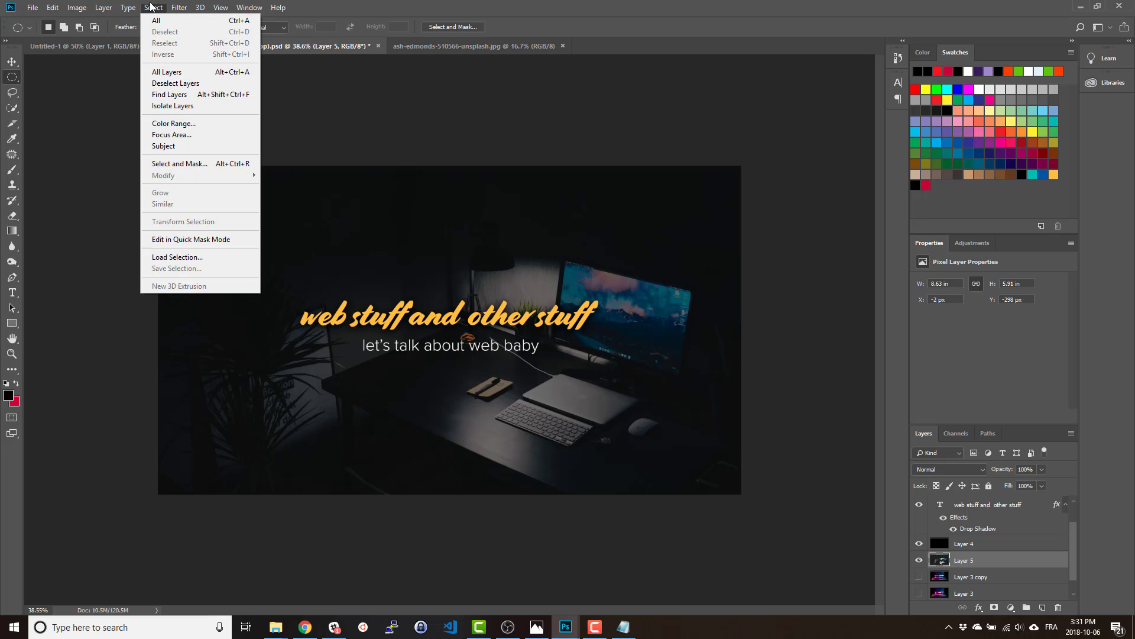
{"action": "left_click", "coordinate": [65, 185]}
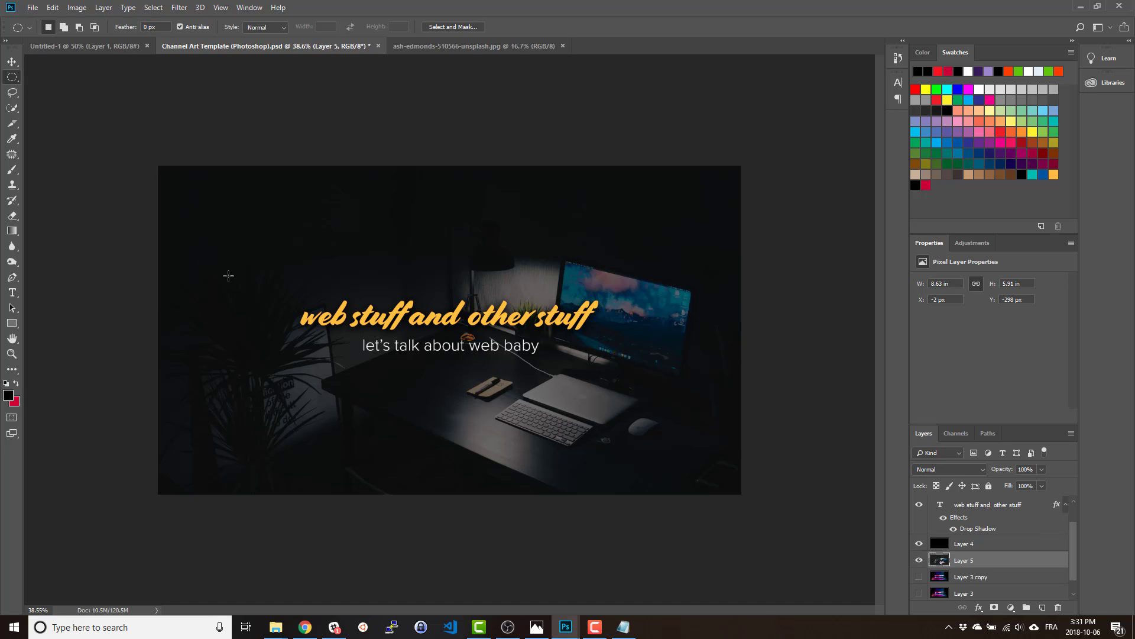
{"action": "right_click", "coordinate": [13, 80]}
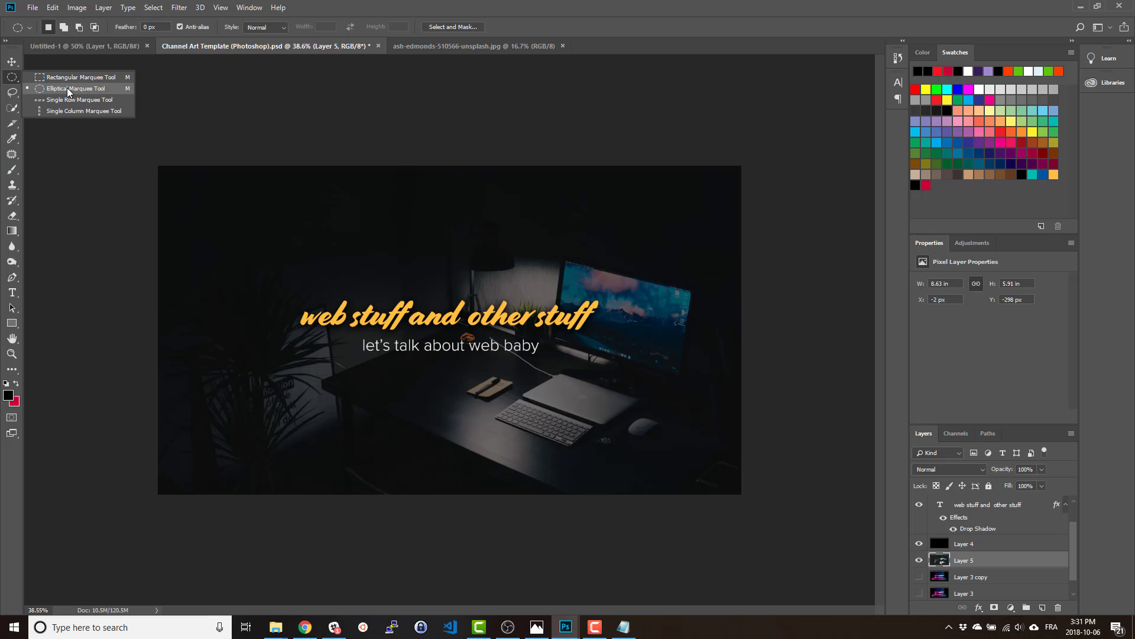
{"action": "left_click", "coordinate": [68, 90]}
{"action": "left_click_drag", "start_coordinate": [231, 275], "coordinate": [691, 391]}
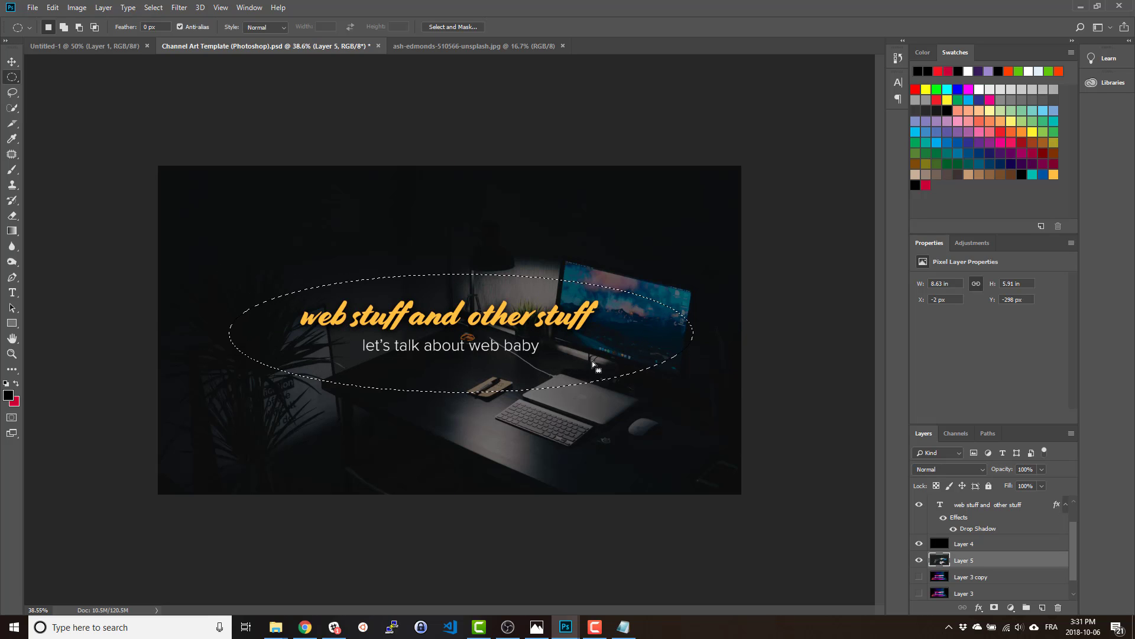
{"action": "left_click_drag", "start_coordinate": [593, 365], "coordinate": [592, 351]}
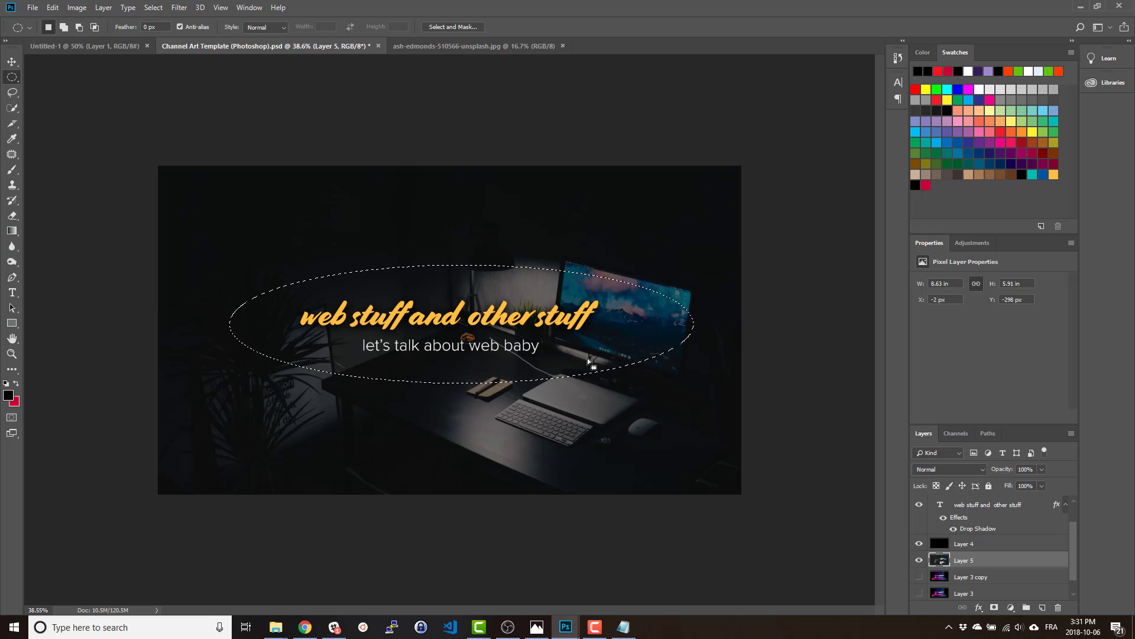
Feather the elliptical selection by 100 pixels
{"action": "left_click", "coordinate": [166, 7]}
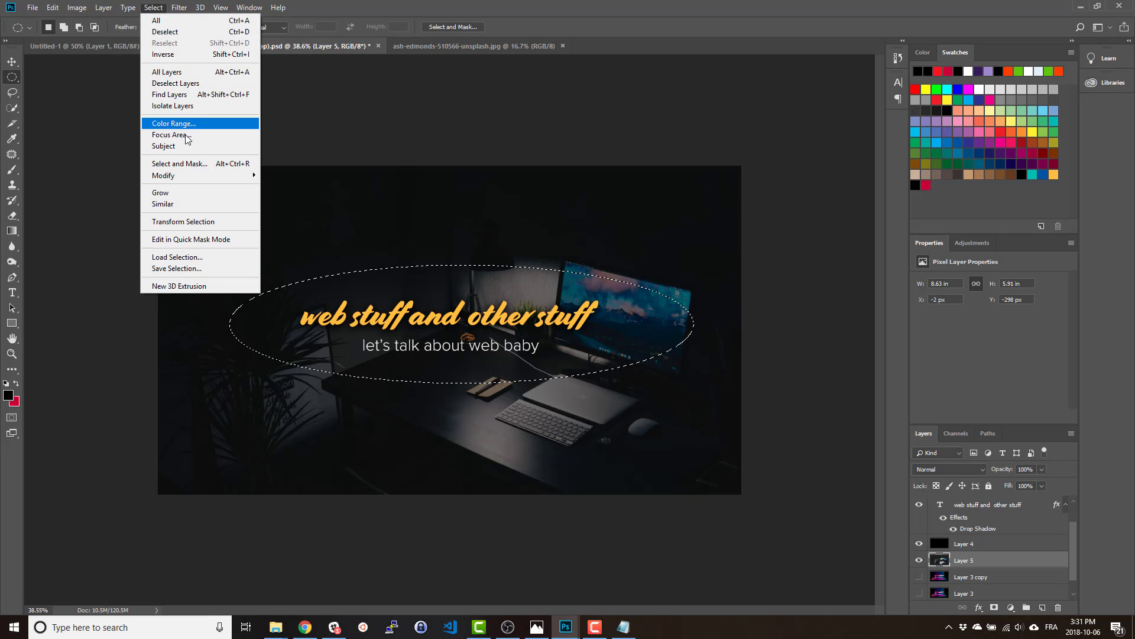
{"action": "mouse_move", "coordinate": [195, 180]}
{"action": "left_click", "coordinate": [298, 220]}
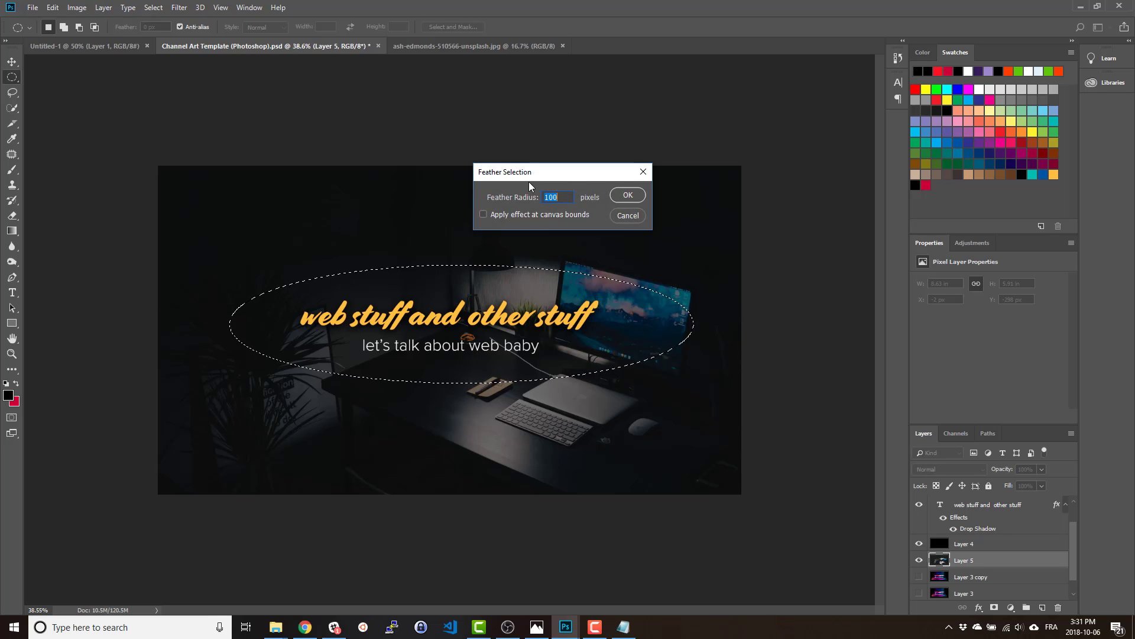
{"action": "key", "text": "Return"}
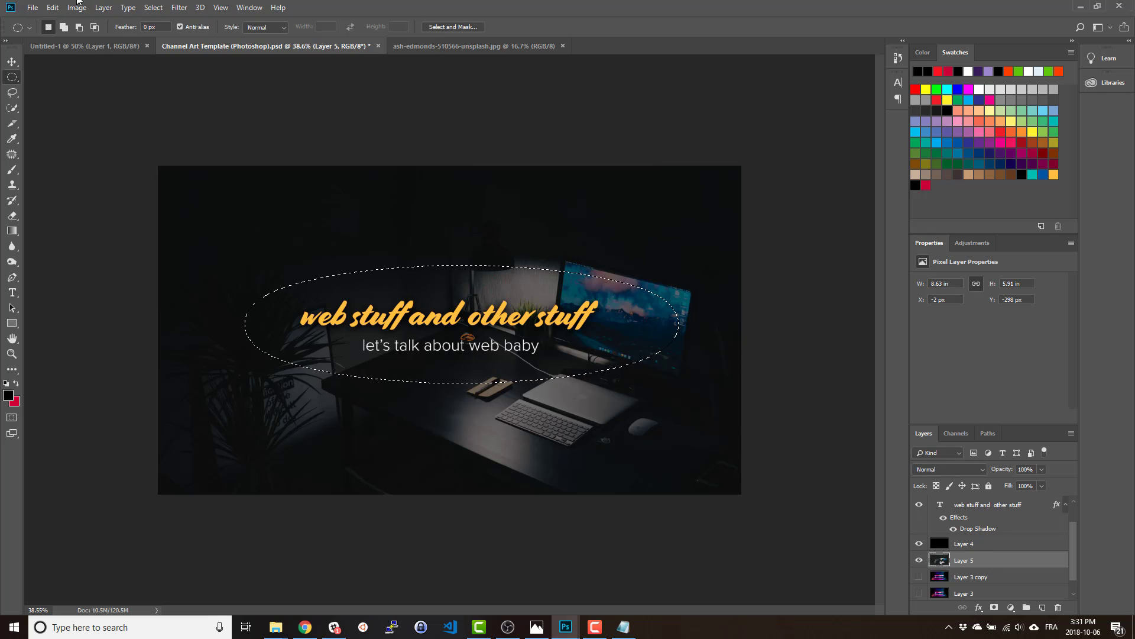
Apply a Gaussian Blur with a 10.0 px radius to the selected area of Layer 5 and deselect
{"action": "left_click", "coordinate": [180, 8]}
{"action": "mouse_move", "coordinate": [227, 146]}
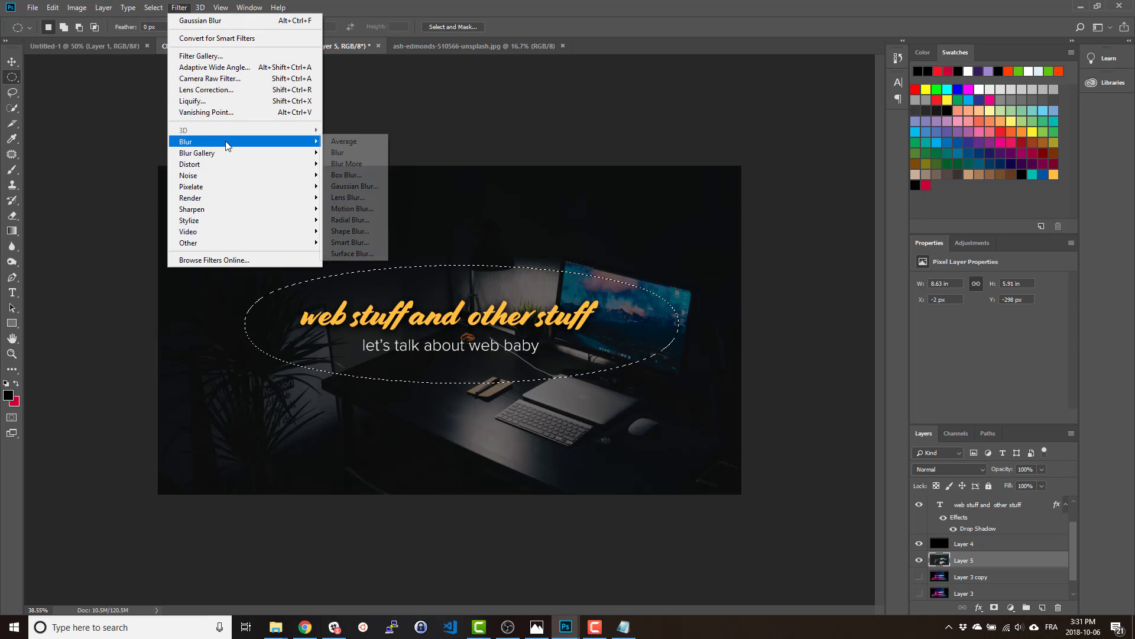
{"action": "left_click", "coordinate": [353, 187]}
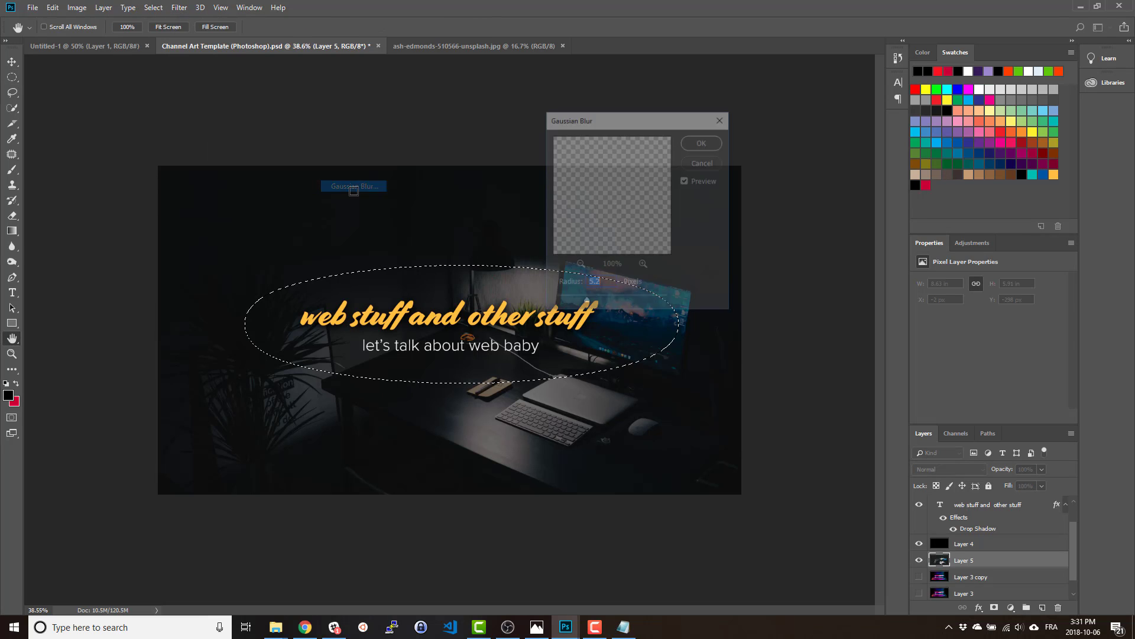
{"action": "left_click_drag", "start_coordinate": [656, 123], "coordinate": [795, 115]}
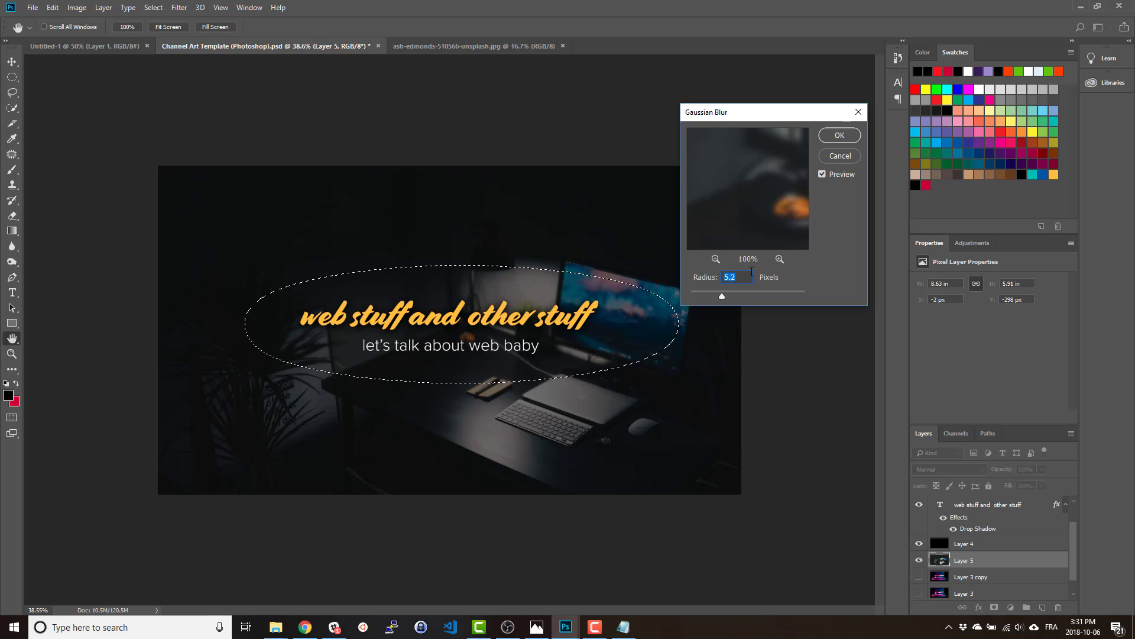
{"action": "left_click_drag", "start_coordinate": [722, 295], "coordinate": [737, 298]}
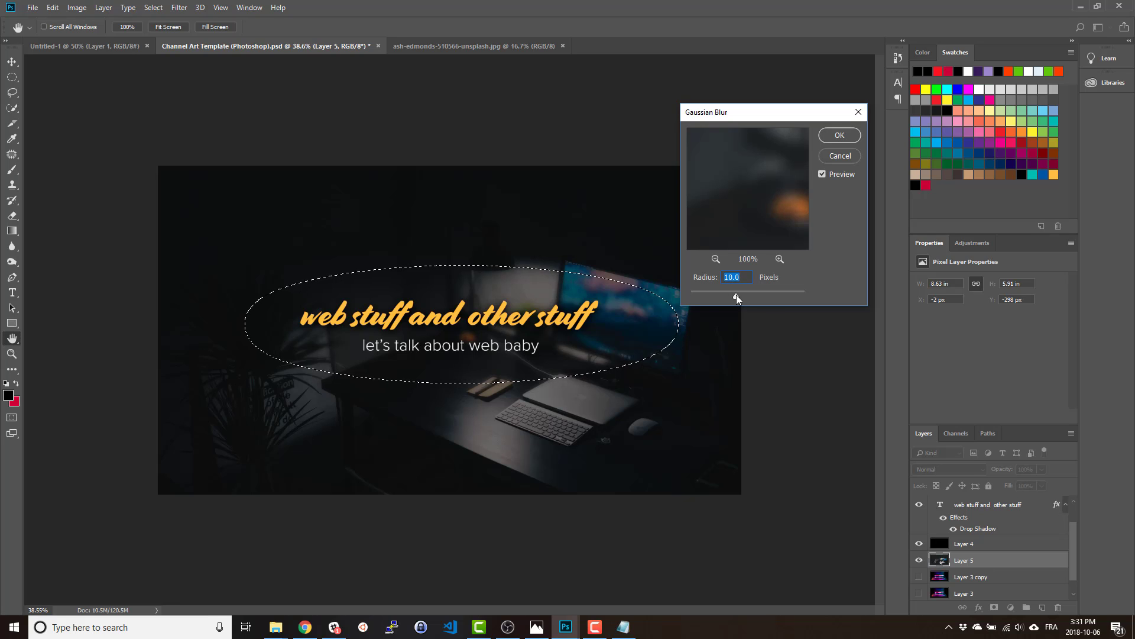
{"action": "left_click", "coordinate": [840, 134]}
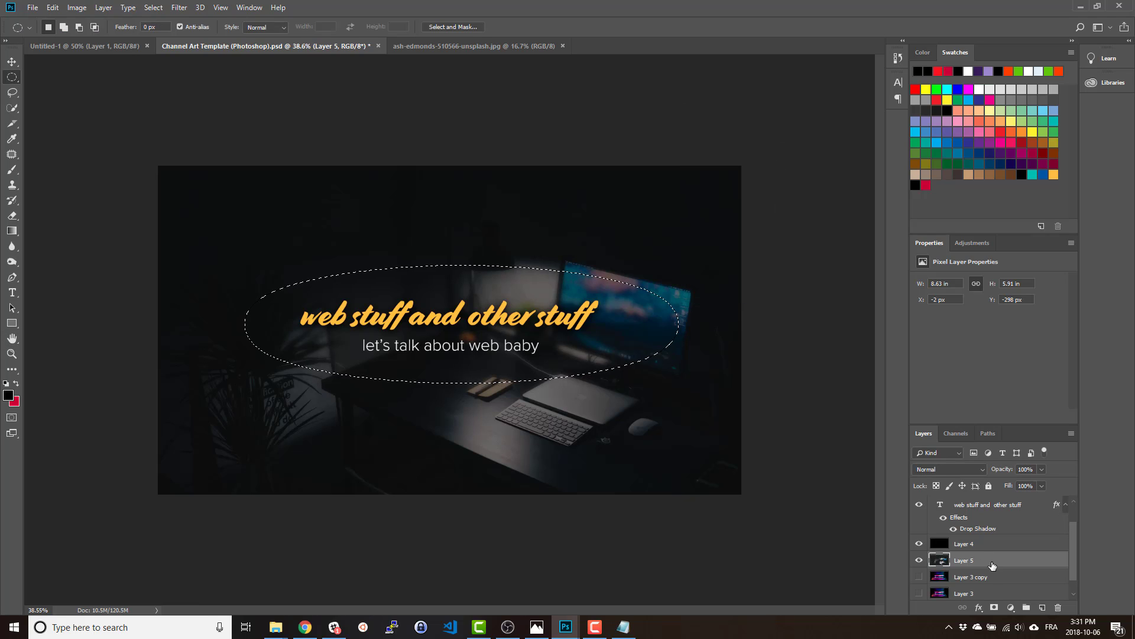
{"action": "key", "text": "ctrl+d"}
Open the Export As settings for the channel art and choose JPG as the format
{"action": "left_click", "coordinate": [31, 8]}
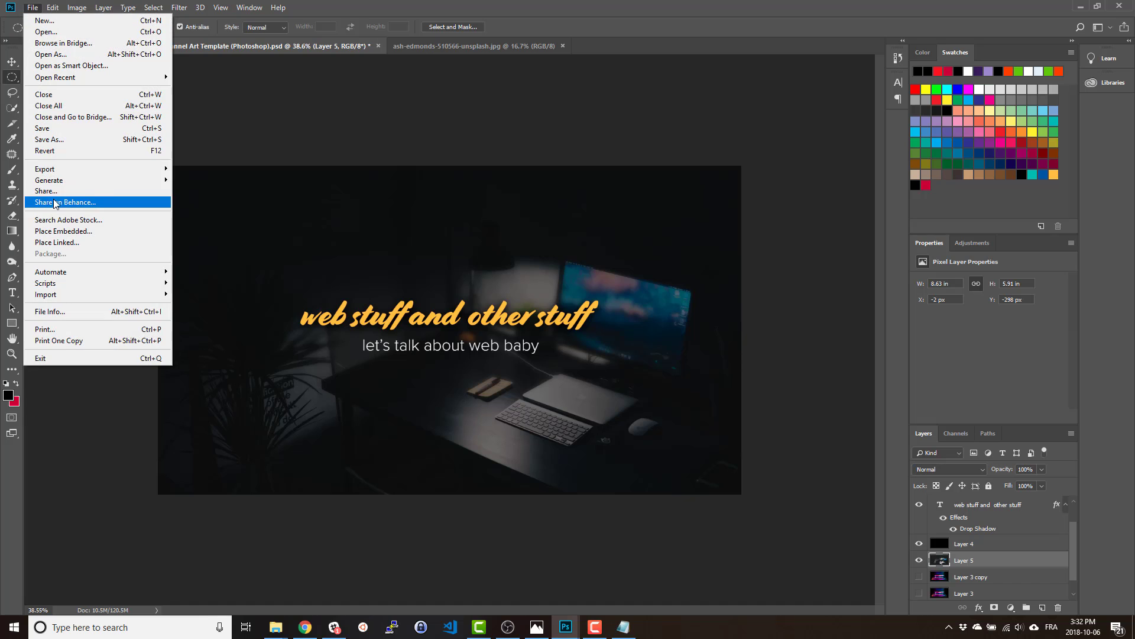
{"action": "mouse_move", "coordinate": [69, 170]}
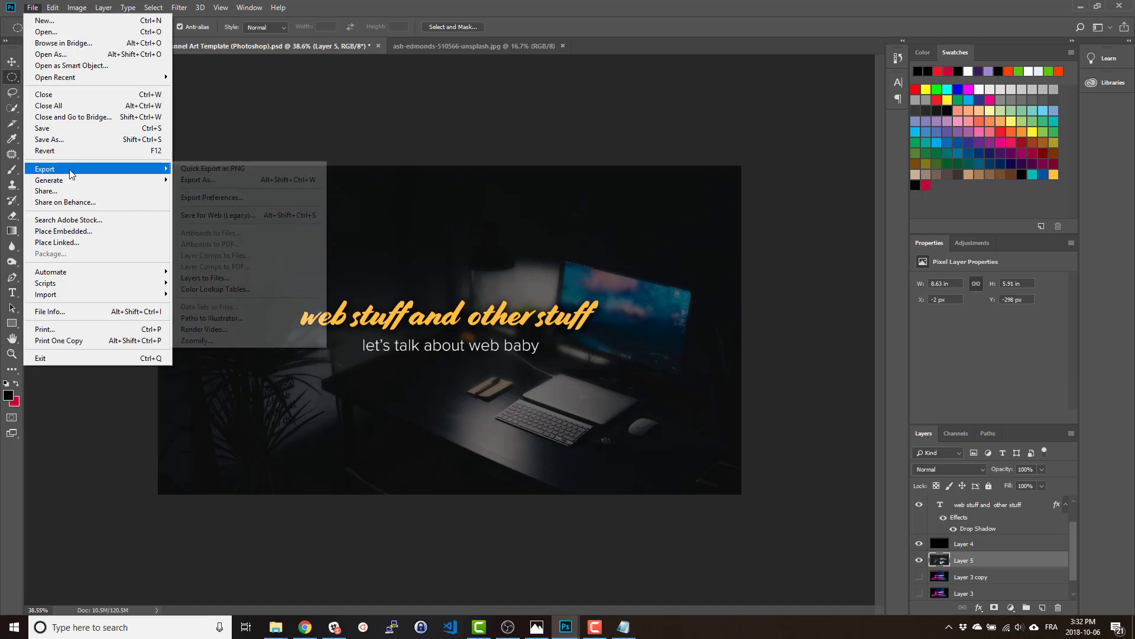
{"action": "left_click", "coordinate": [205, 183]}
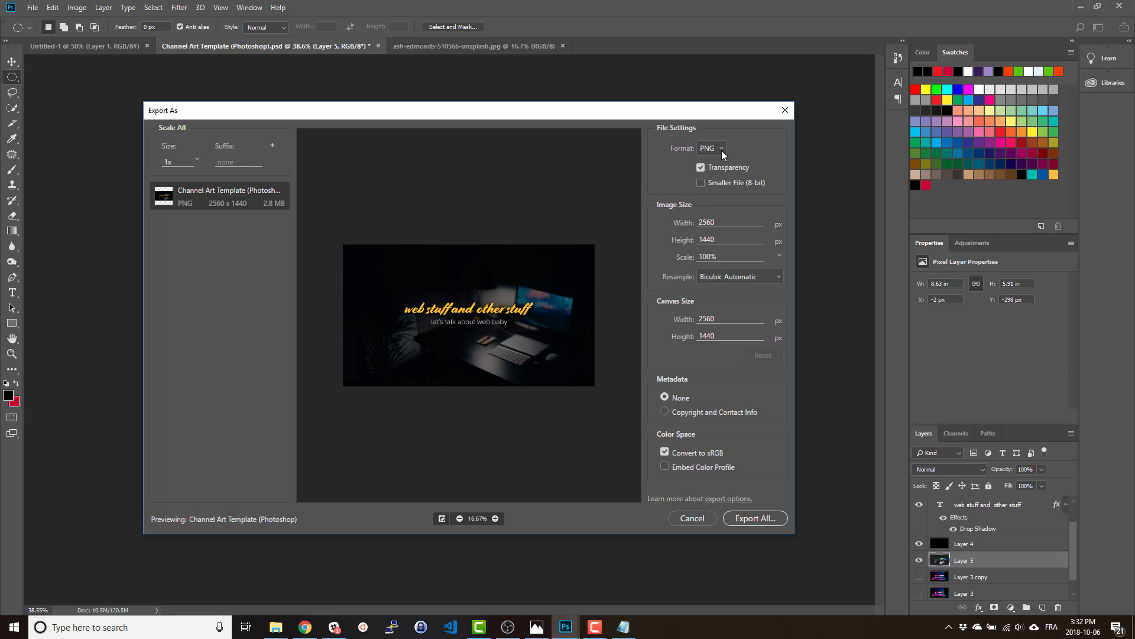
{"action": "left_click", "coordinate": [721, 151]}
{"action": "left_click", "coordinate": [720, 166]}
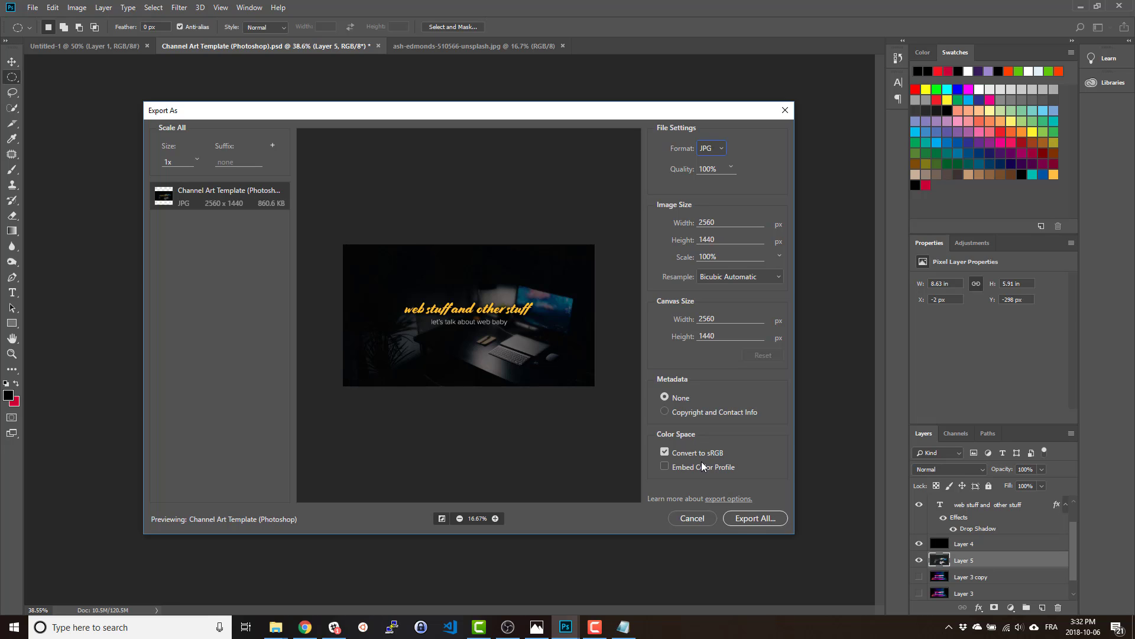
Export the channel art as a JPG named GraphemYoutubeArt.jpg in the template folder
{"action": "left_click", "coordinate": [748, 523]}
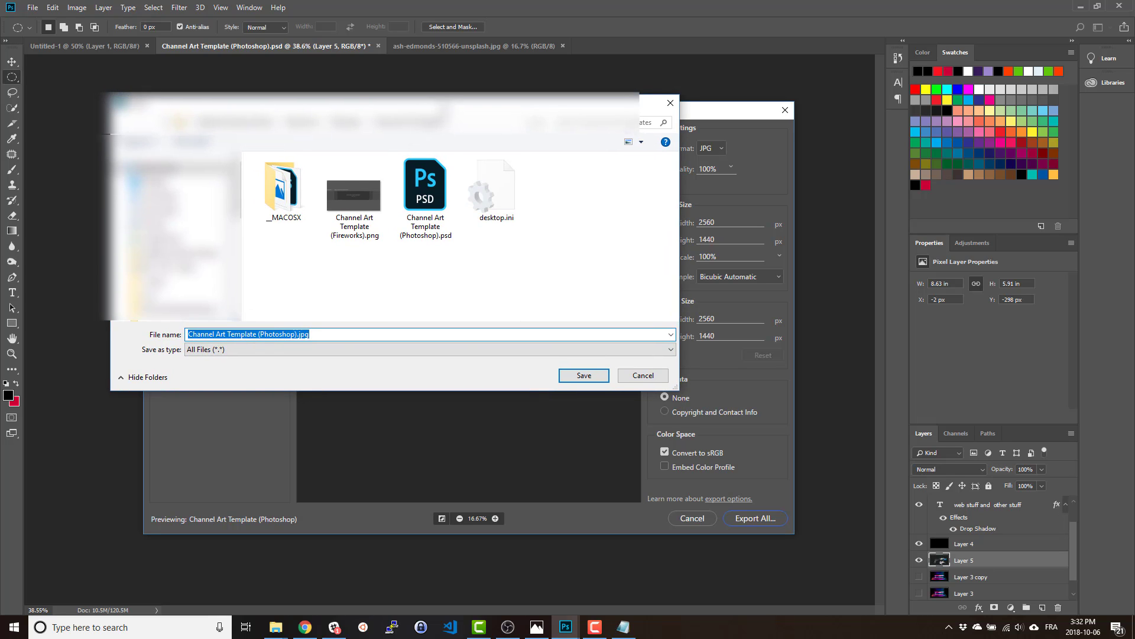
{"action": "left_click", "coordinate": [314, 340]}
{"action": "left_click_drag", "start_coordinate": [298, 337], "coordinate": [188, 337]}
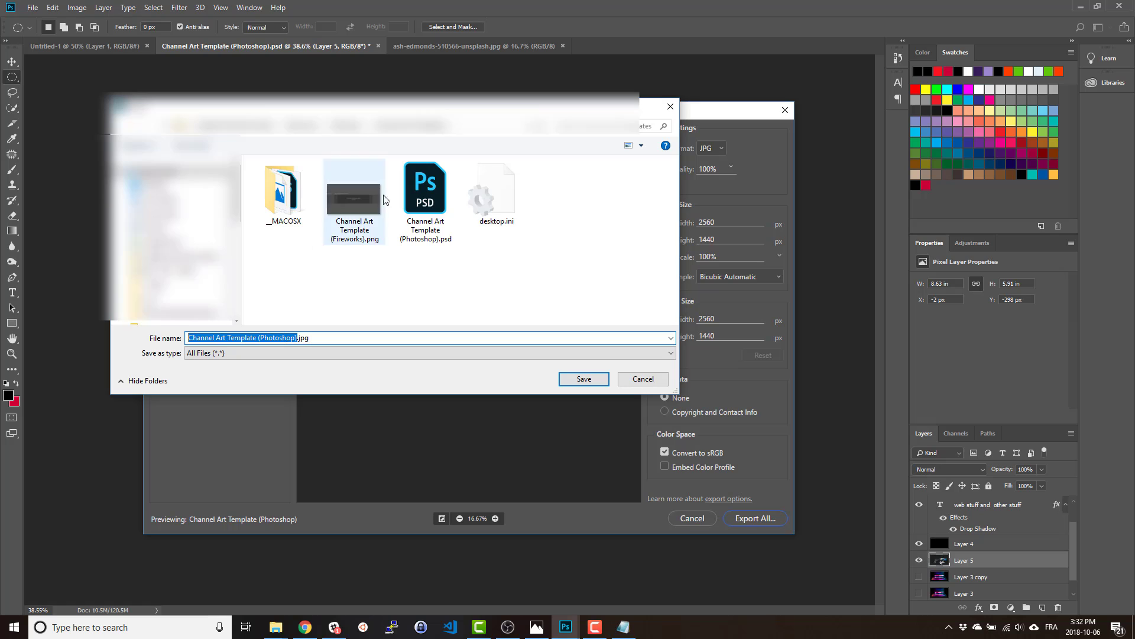
{"action": "left_click", "coordinate": [297, 337]}
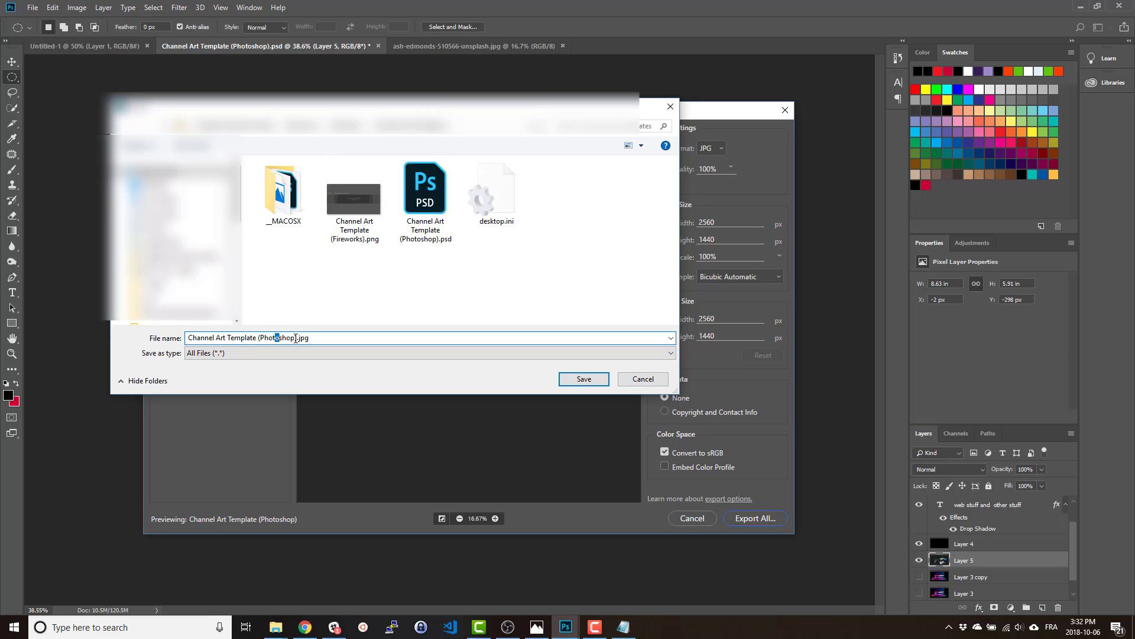
{"action": "left_click_drag", "start_coordinate": [298, 338], "coordinate": [188, 338]}
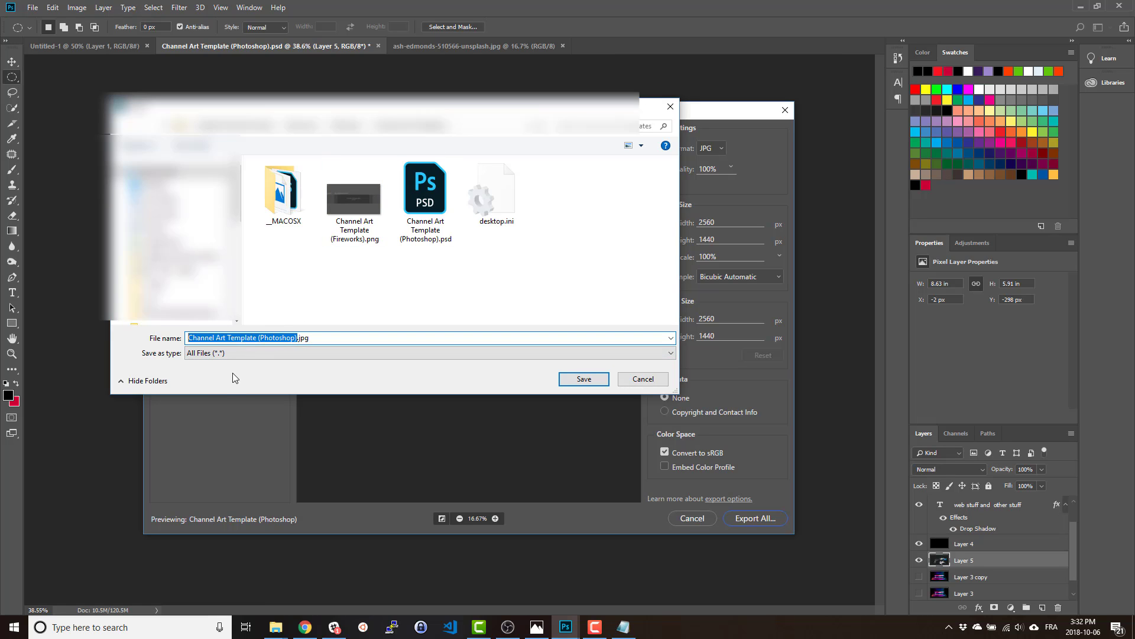
{"action": "type", "text": "Graphem"}
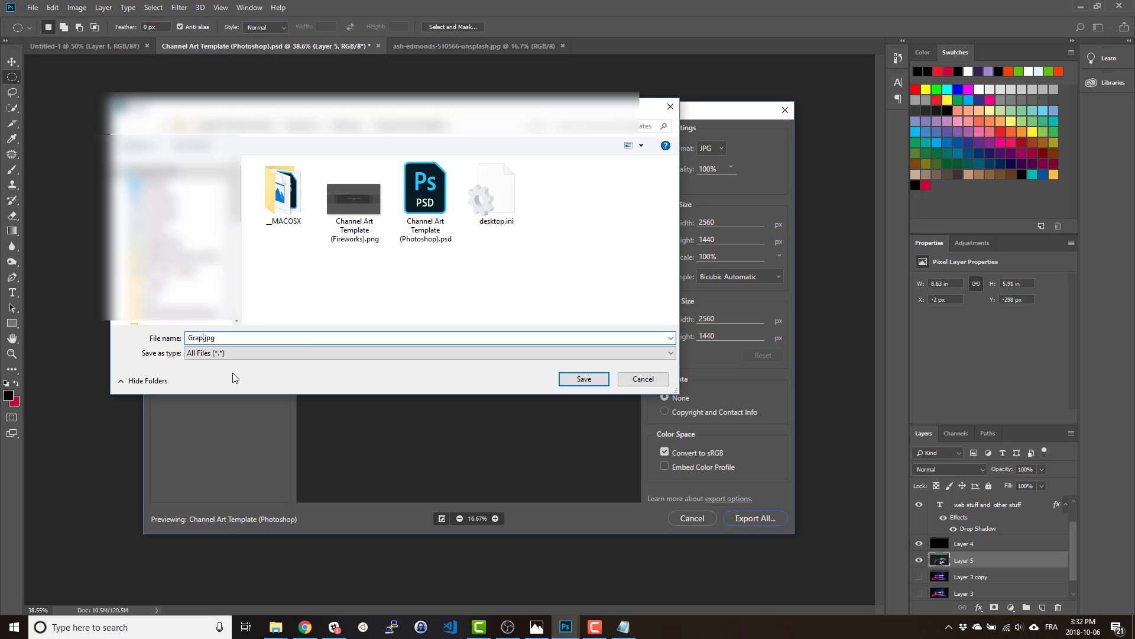
{"action": "type", "text": " You"}
{"action": "key", "text": "BackSpace"}
{"action": "key", "text": "BackSpace"}
{"action": "key", "text": "BackSpace"}
{"action": "type", "text": "YoutubeArt"}
{"action": "key", "text": "Return"}
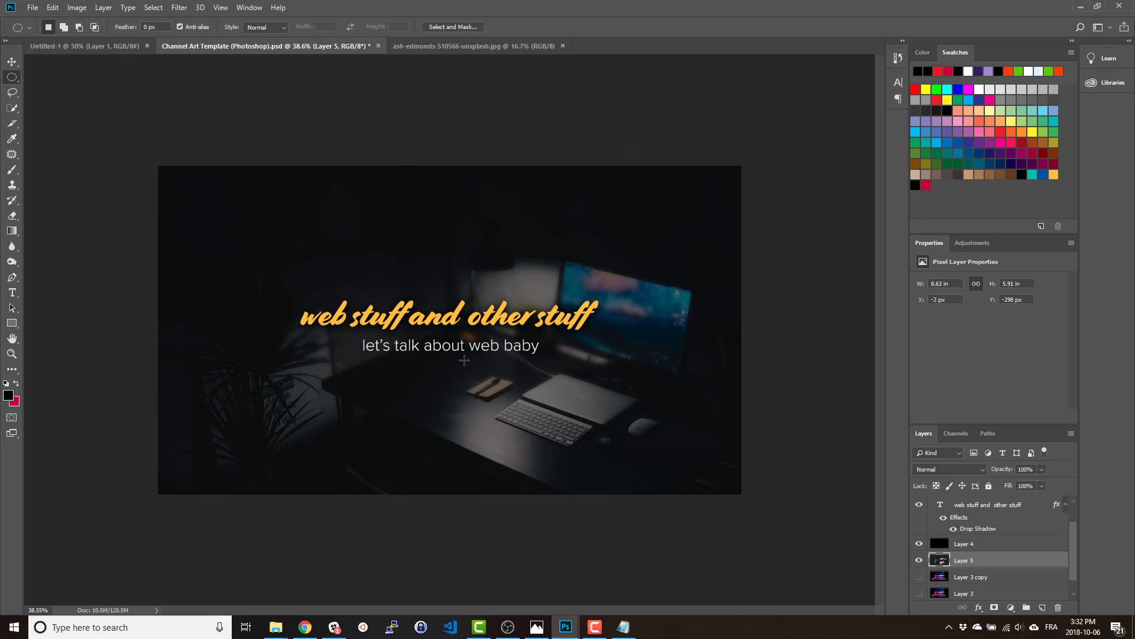
Switch to the YouTube channel page in Chrome, upload the exported JPG from the computer and apply it as channel art
{"action": "left_click", "coordinate": [305, 627]}
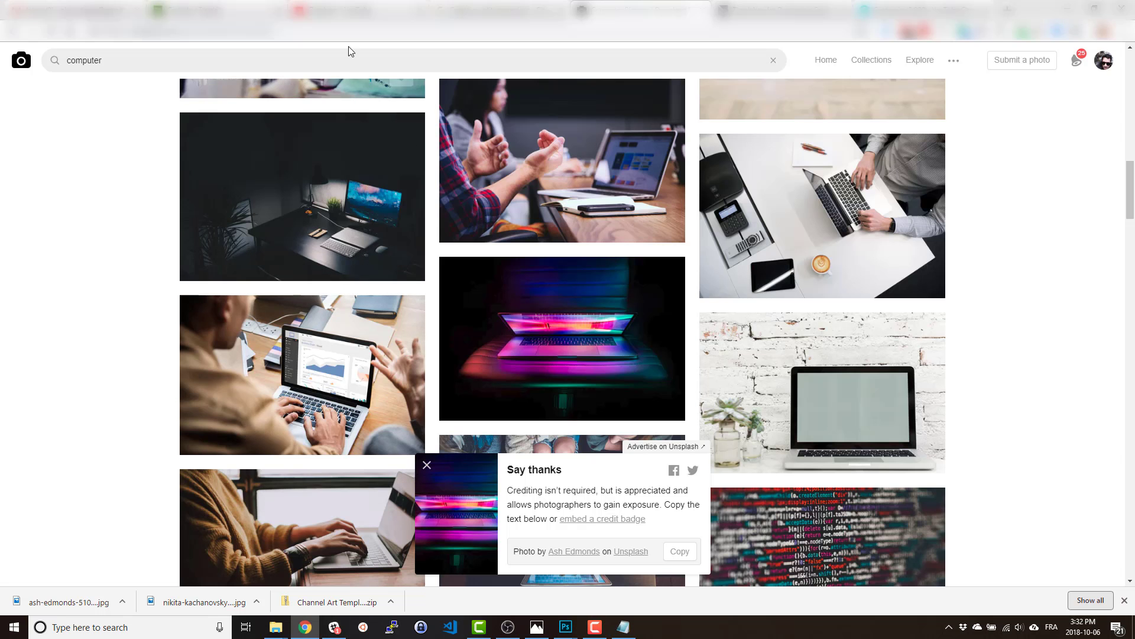
{"action": "left_click", "coordinate": [339, 18]}
{"action": "left_click", "coordinate": [643, 170]}
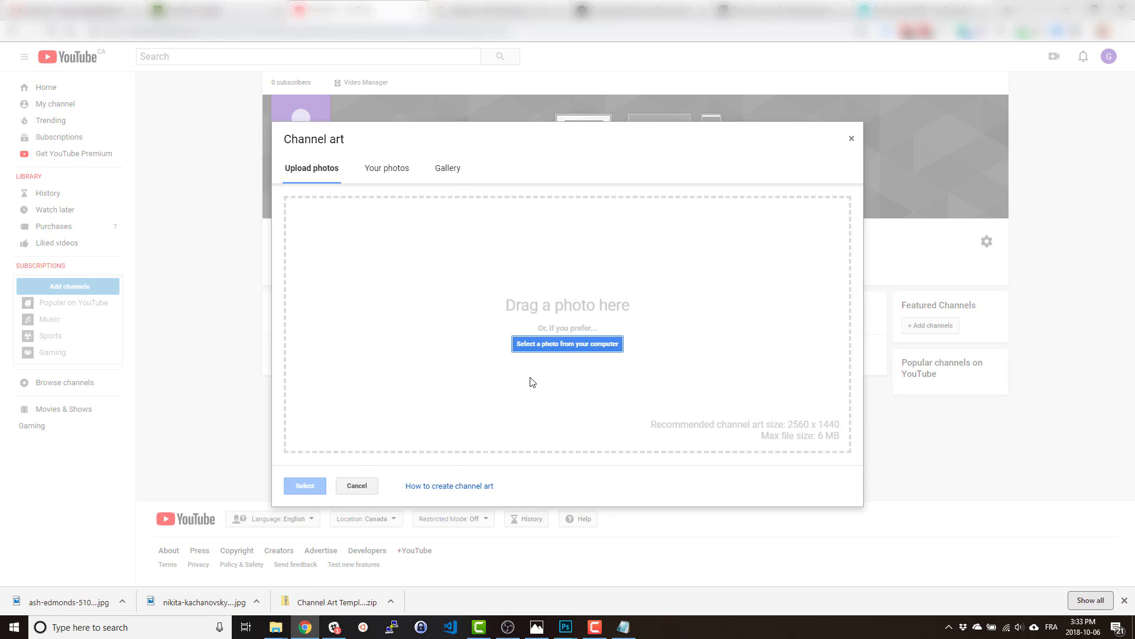
{"action": "left_click", "coordinate": [555, 344]}
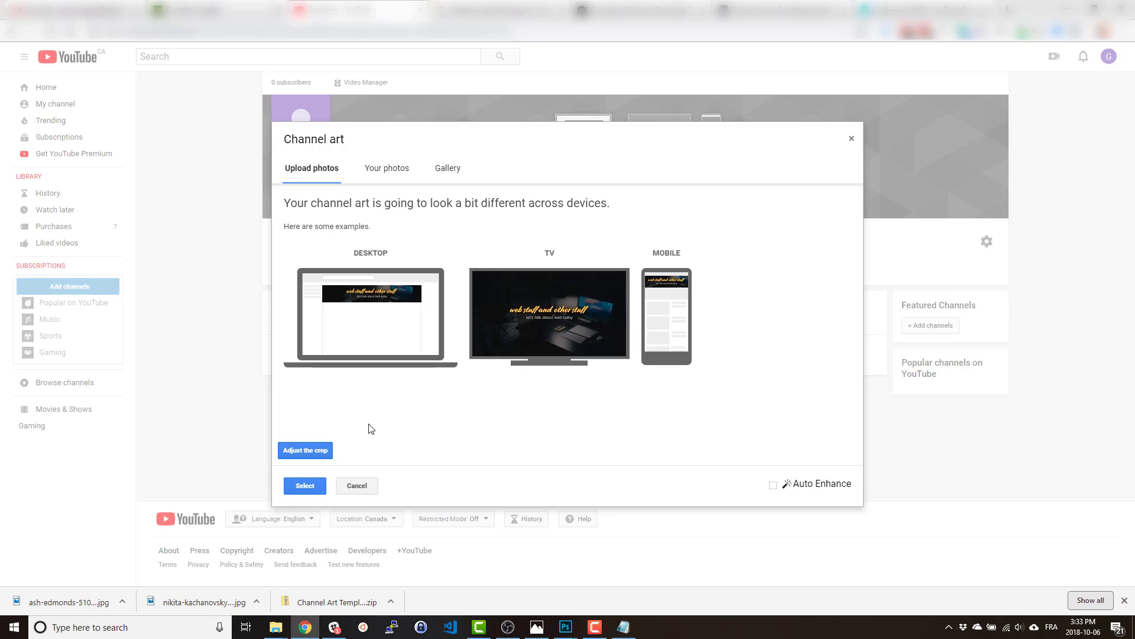
{"action": "left_click", "coordinate": [304, 486]}
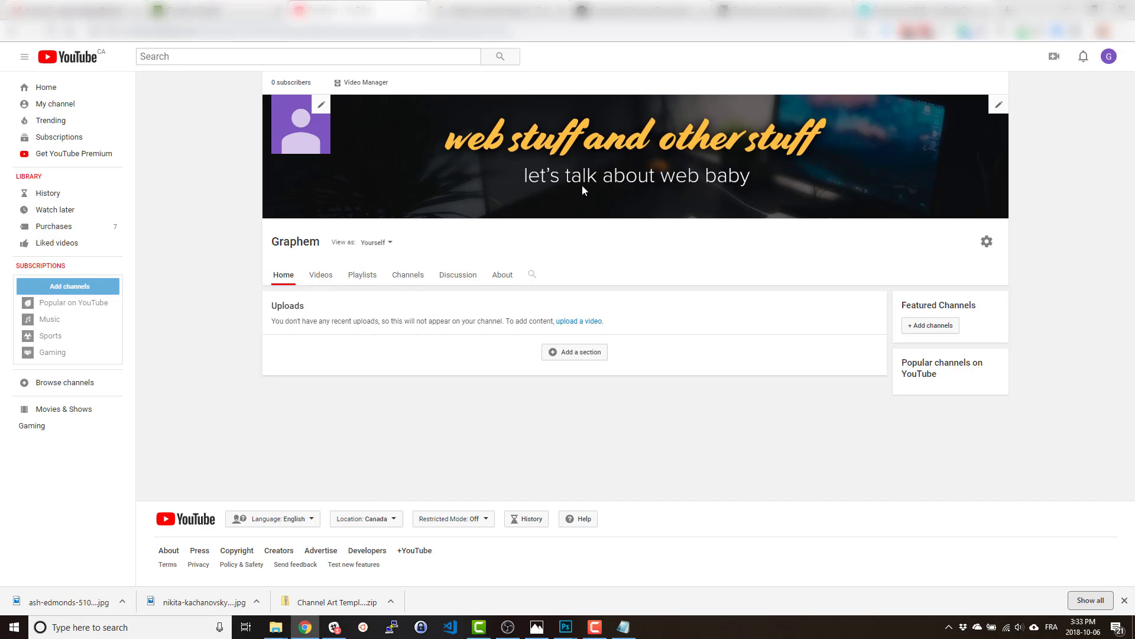
Switch back to the channel art document in Photoshop and show the Spec guide group
{"action": "mouse_move", "coordinate": [566, 626]}
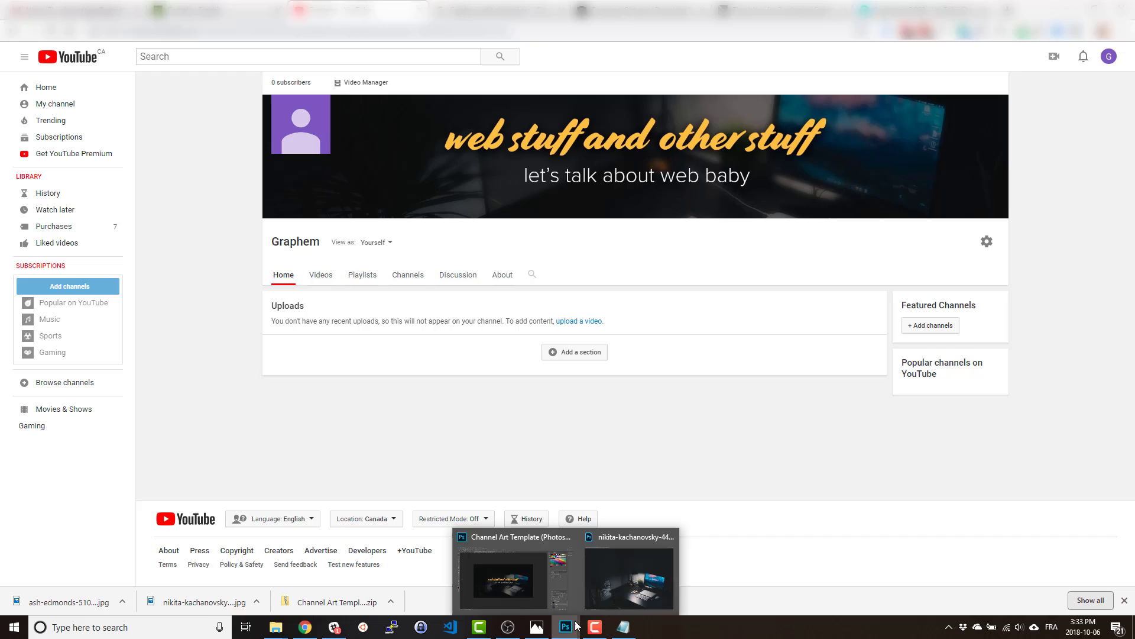
{"action": "left_click", "coordinate": [529, 590]}
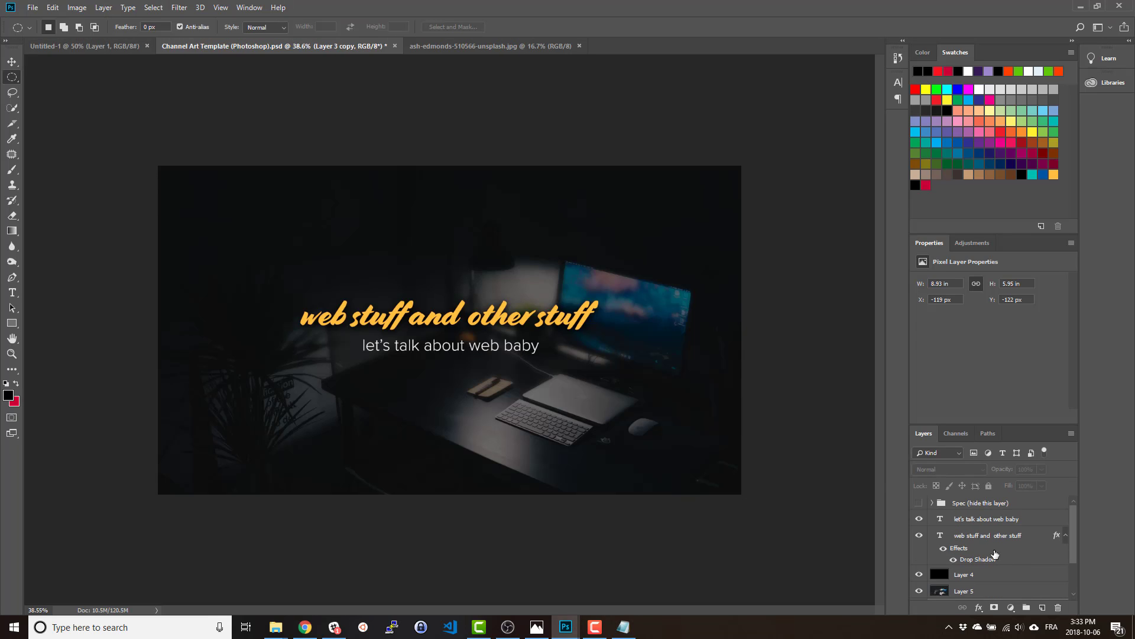
{"action": "left_click", "coordinate": [982, 519]}
{"action": "left_click", "coordinate": [919, 503]}
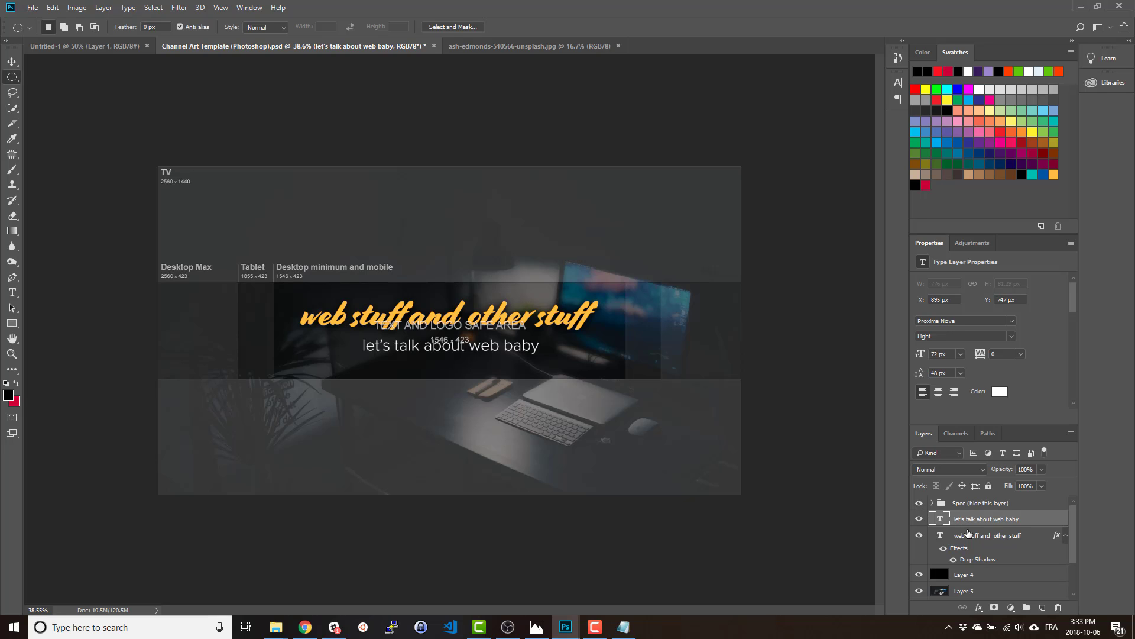
Select both title text layers and move them down together by about 15 px, comparing with the published banner
{"action": "left_click", "coordinate": [971, 536], "text": "shift"}
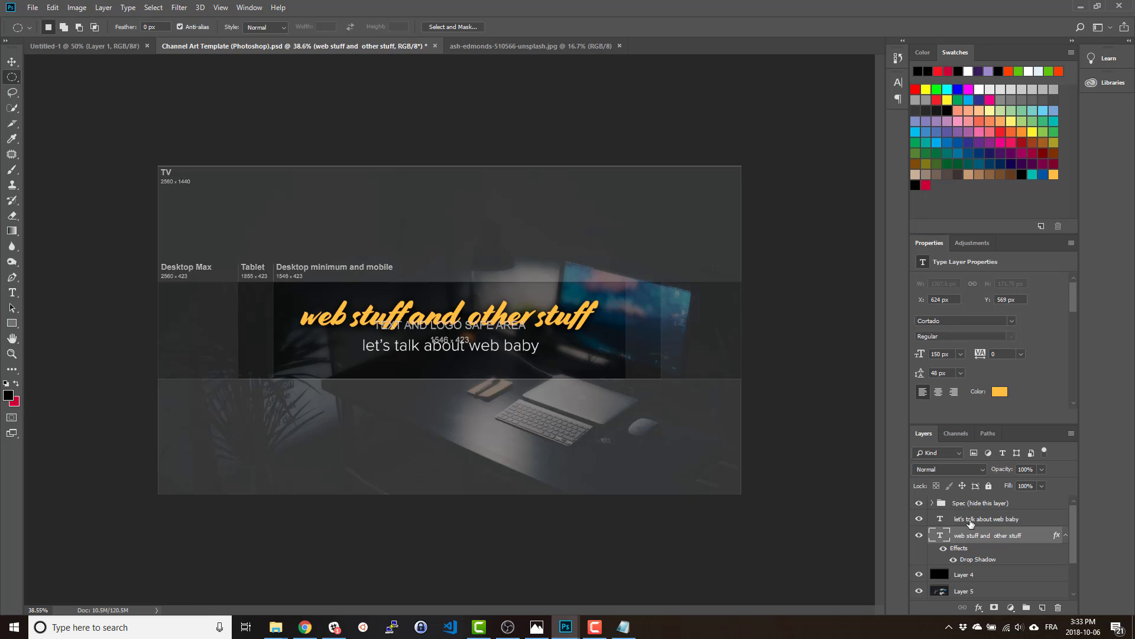
{"action": "left_click", "coordinate": [12, 61]}
{"action": "left_click_drag", "start_coordinate": [371, 326], "coordinate": [370, 329]}
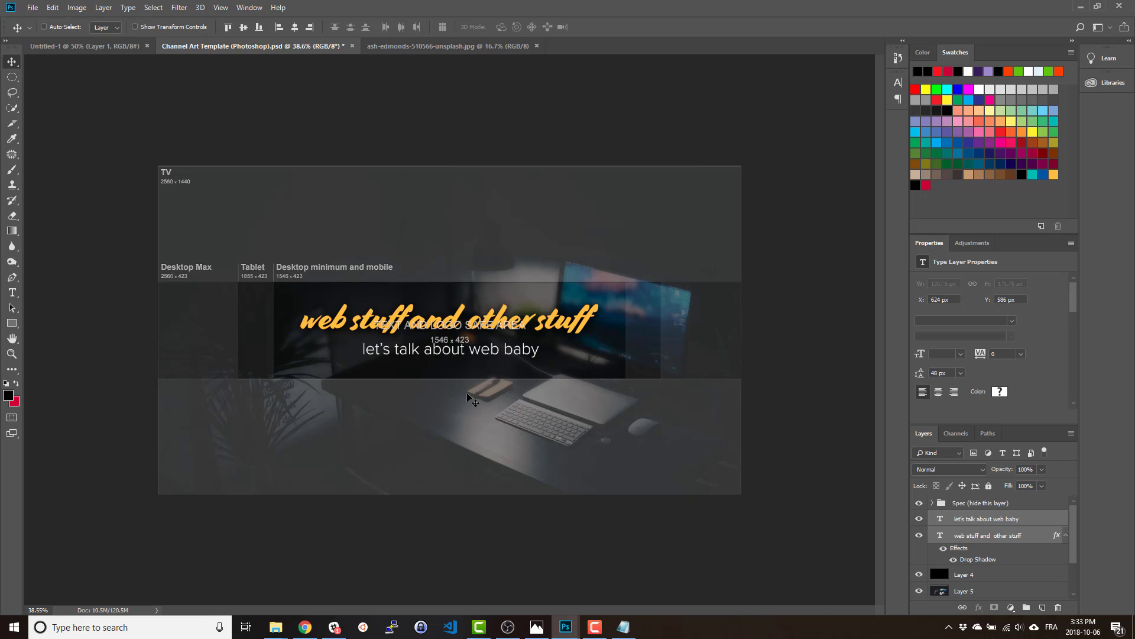
{"action": "key", "text": "Up"}
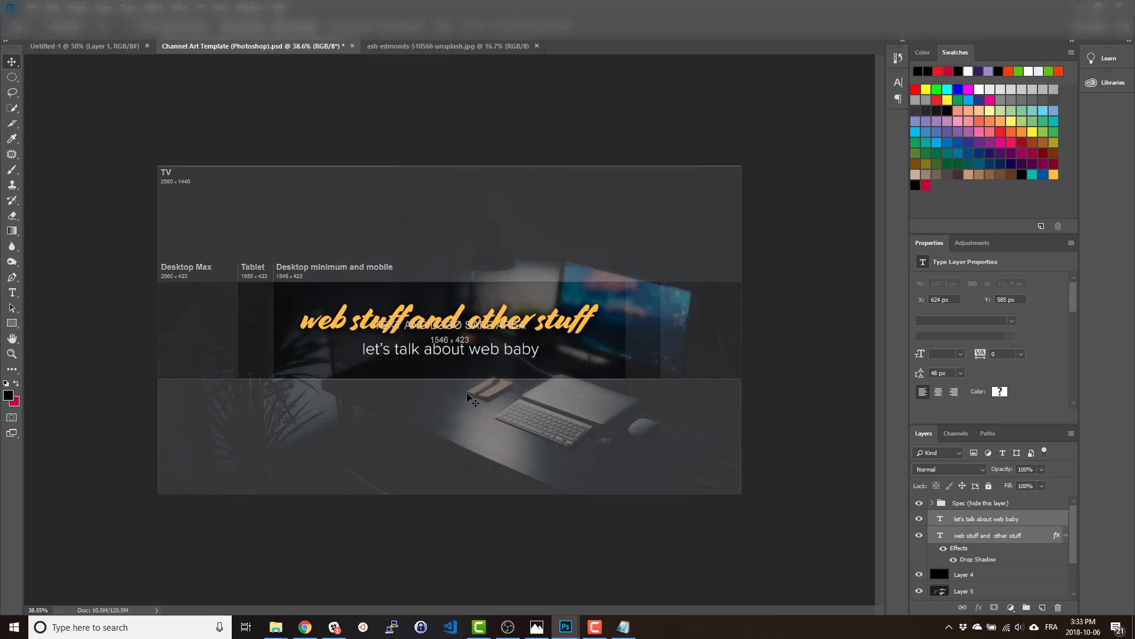
{"action": "left_click", "coordinate": [305, 631]}
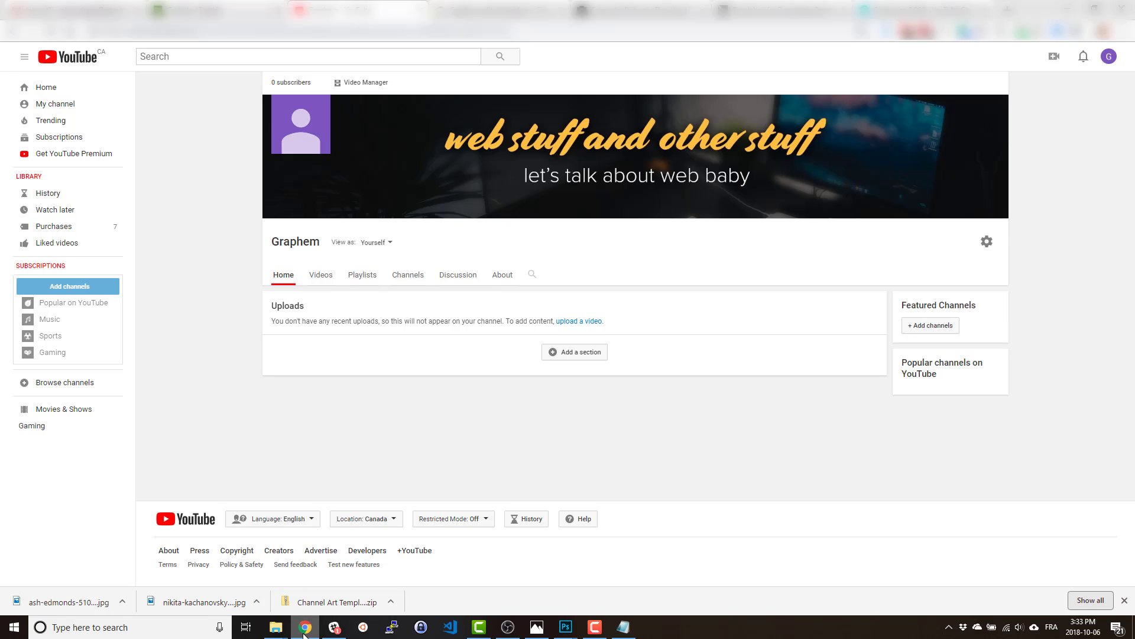
{"action": "left_click", "coordinate": [304, 632]}
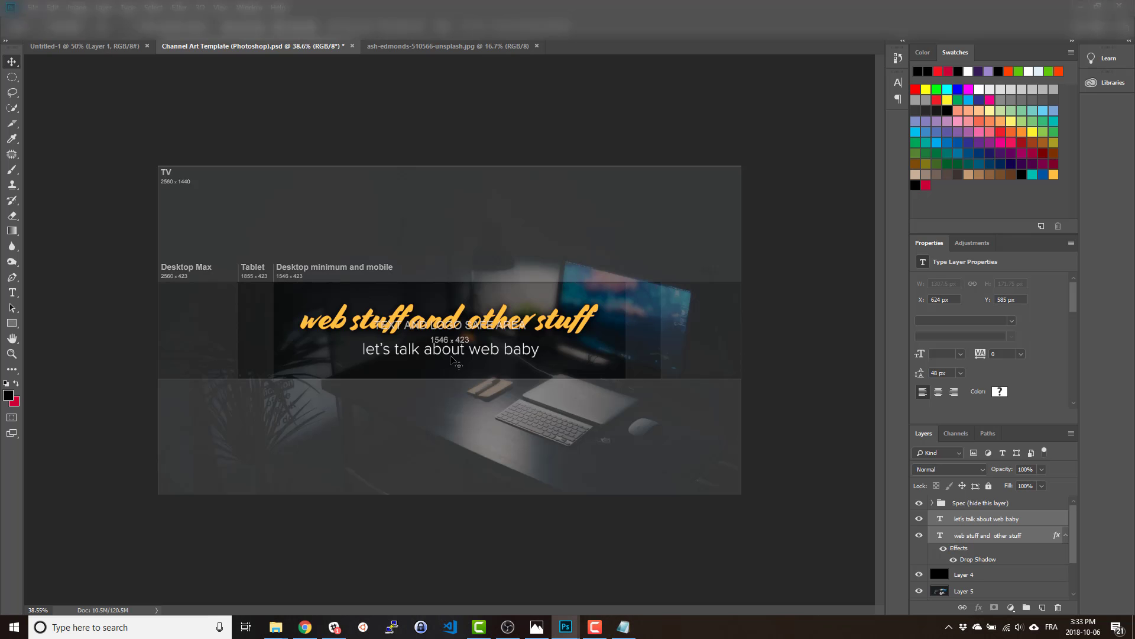
{"action": "key", "text": "Up"}
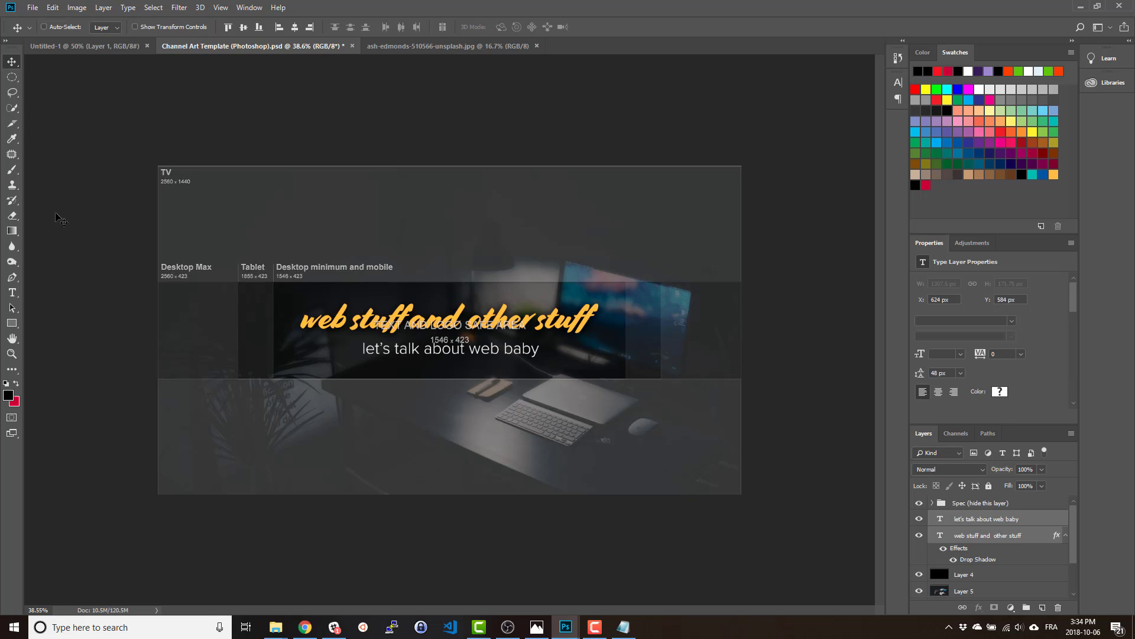
Measure the gaps above the title and below the subtitle to the safe area's edges with the Ruler tool
{"action": "left_click", "coordinate": [11, 139]}
{"action": "left_click", "coordinate": [48, 176]}
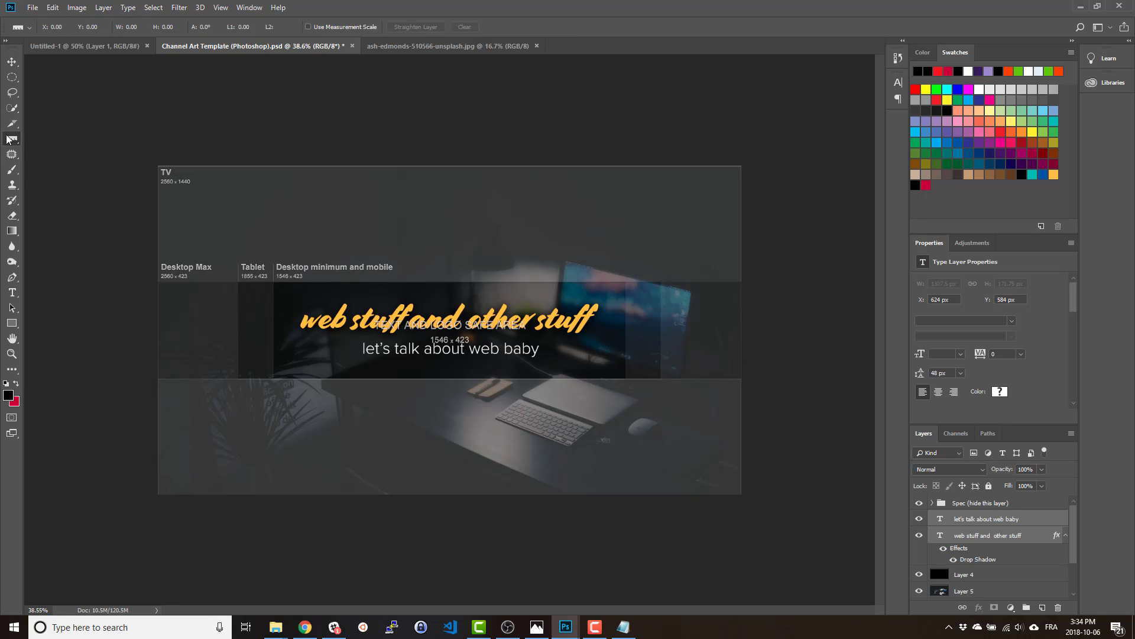
{"action": "left_click_drag", "start_coordinate": [402, 305], "coordinate": [402, 284]}
{"action": "left_click_drag", "start_coordinate": [385, 354], "coordinate": [385, 377]}
Nudge both title text layers down by 7 px to centre them vertically in the safe area
{"action": "left_click", "coordinate": [1019, 537]}
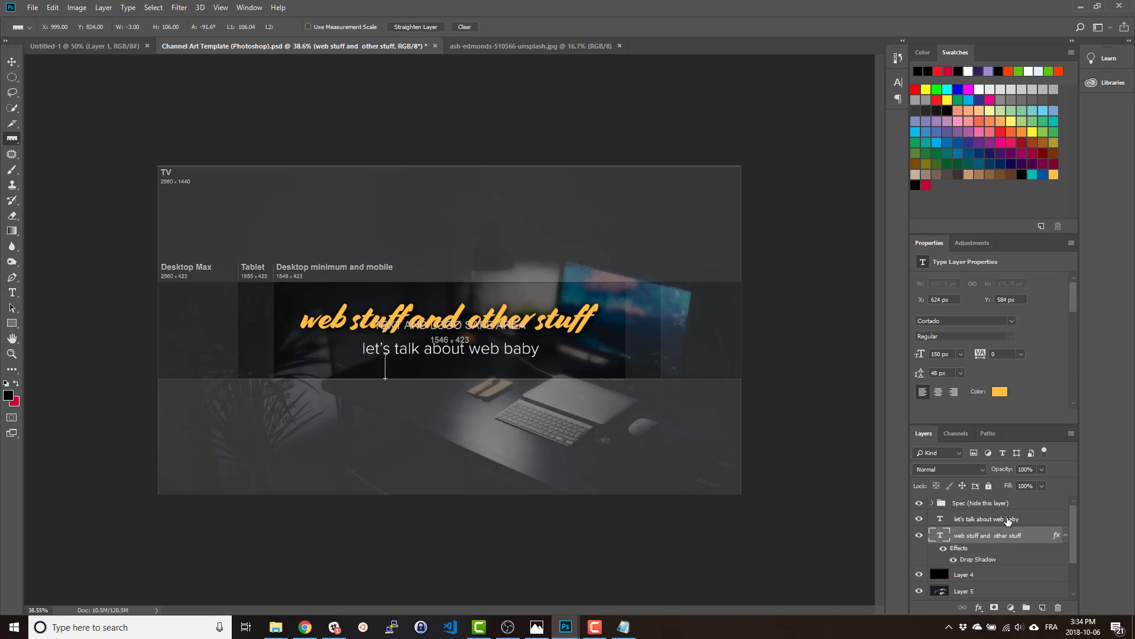
{"action": "left_click", "coordinate": [1008, 522], "text": "shift"}
{"action": "left_click", "coordinate": [11, 63]}
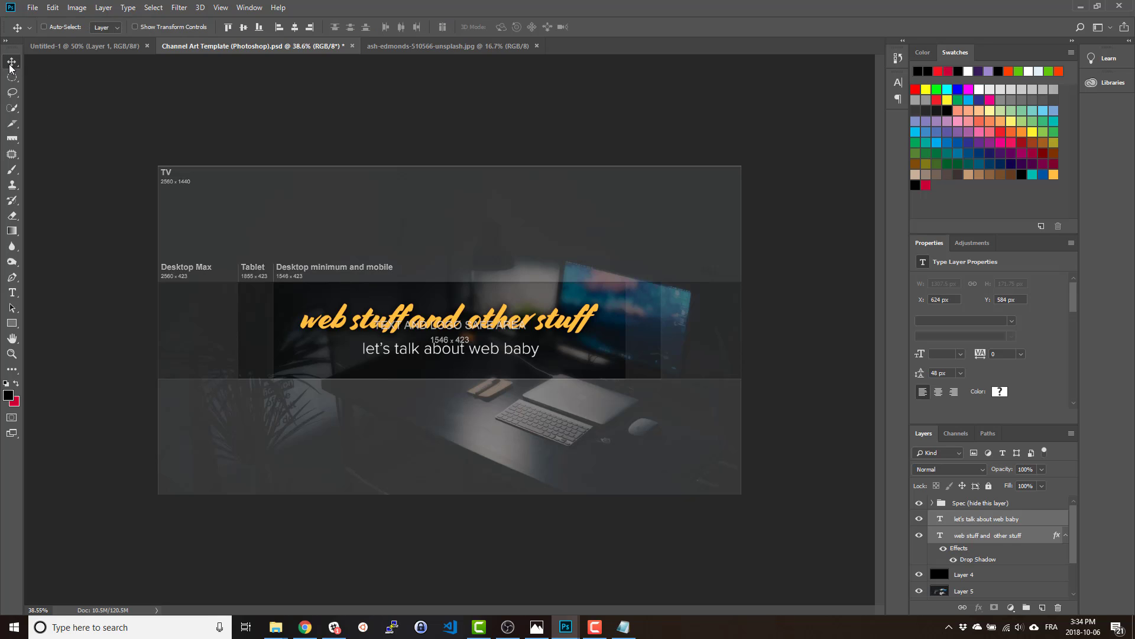
{"action": "key", "text": "Down"}
{"action": "key", "text": "Down"}
{"action": "key", "text": "Down"}
{"action": "key", "text": "Down"}
{"action": "key", "text": "Down"}
{"action": "key", "text": "Down"}
{"action": "key", "text": "Down"}
{"action": "key", "text": "Down"}
{"action": "key", "text": "Down"}
{"action": "key", "text": "Down"}
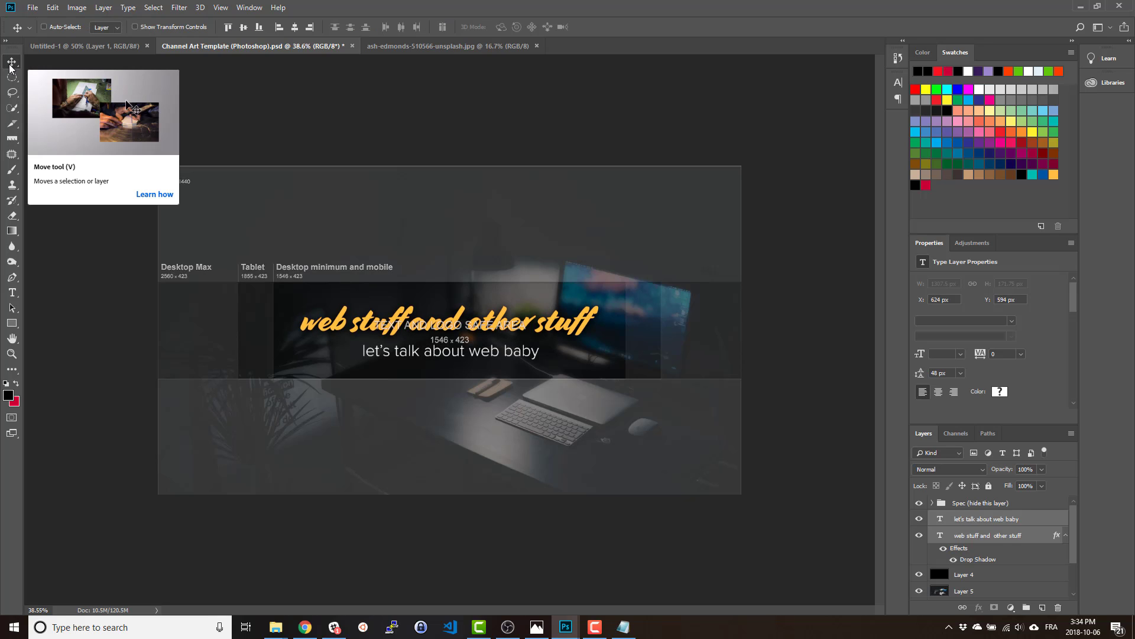
{"action": "key", "text": "Up"}
{"action": "key", "text": "Up"}
{"action": "key", "text": "Up"}
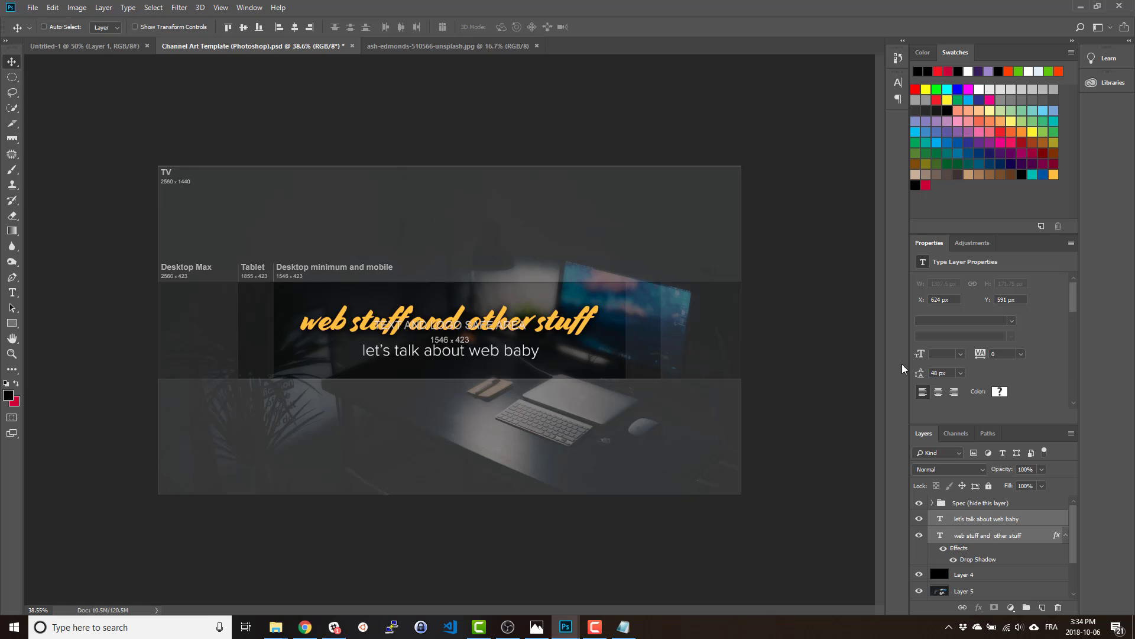
Hide the Spec guide group and export the art as JPG again, overwriting GraphemYoutubeArt.jpg
{"action": "left_click", "coordinate": [988, 524]}
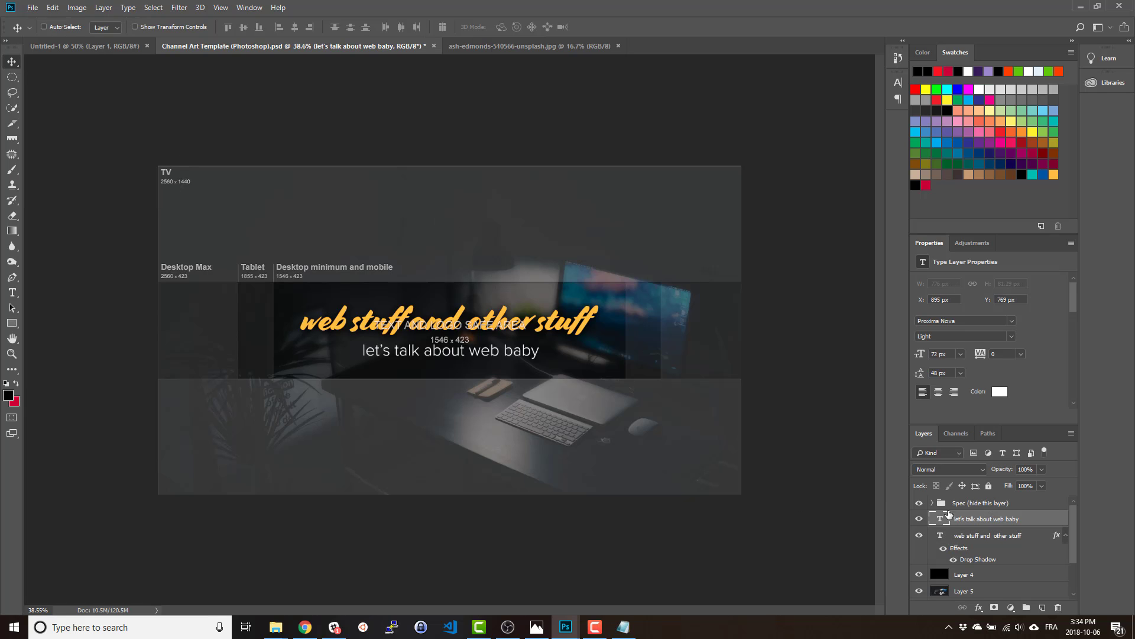
{"action": "left_click", "coordinate": [920, 503]}
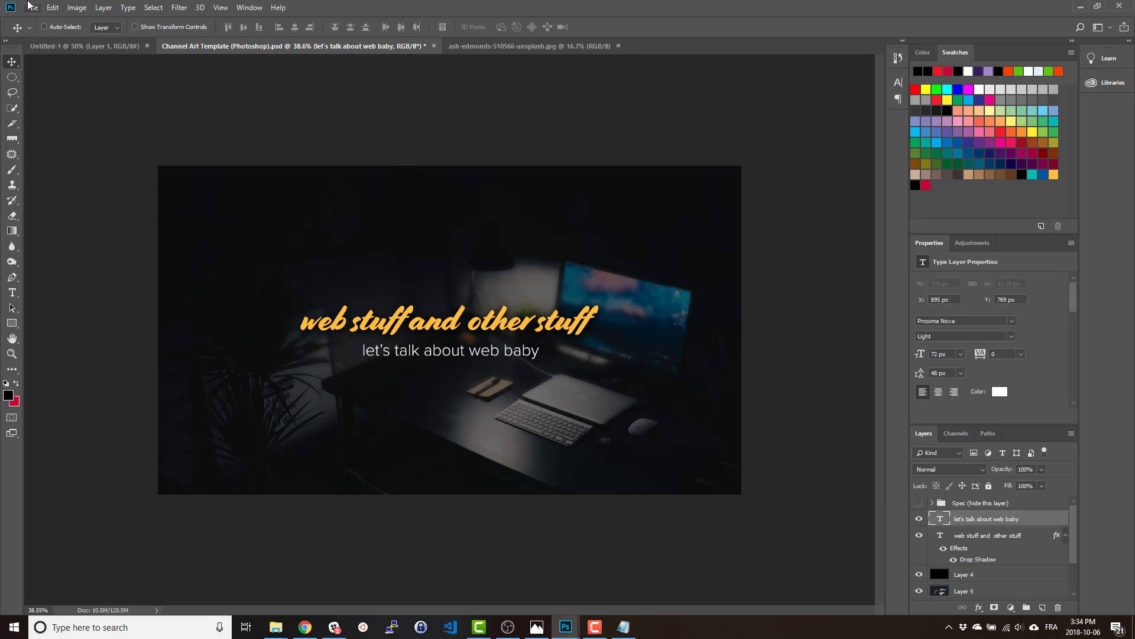
{"action": "left_click", "coordinate": [53, 8]}
{"action": "mouse_move", "coordinate": [32, 7]}
{"action": "mouse_move", "coordinate": [89, 169]}
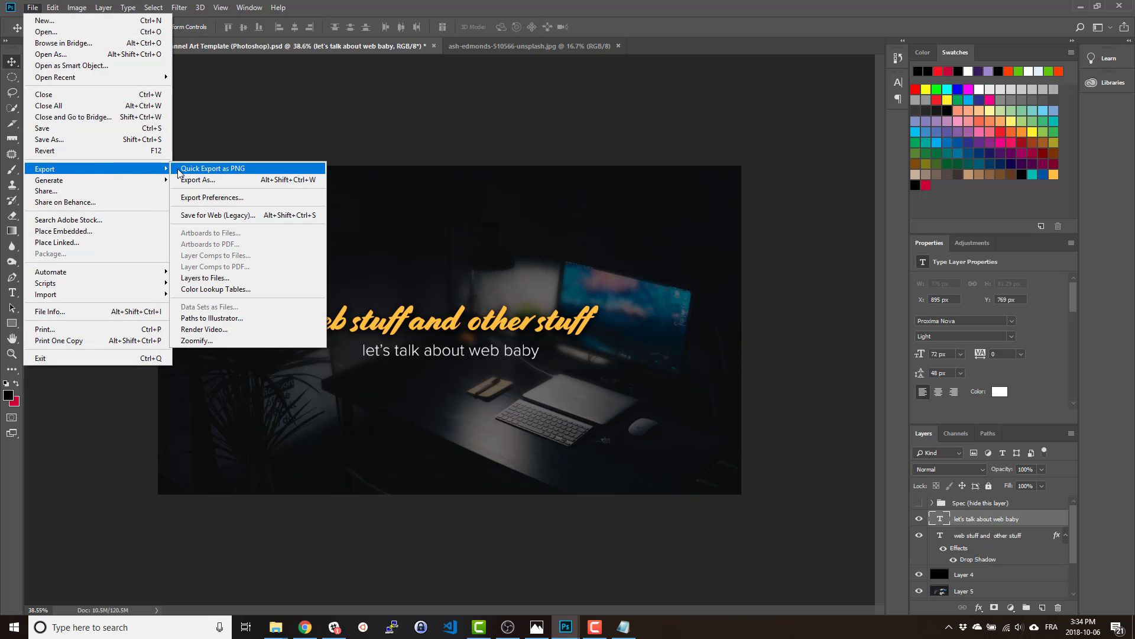
{"action": "left_click", "coordinate": [186, 180]}
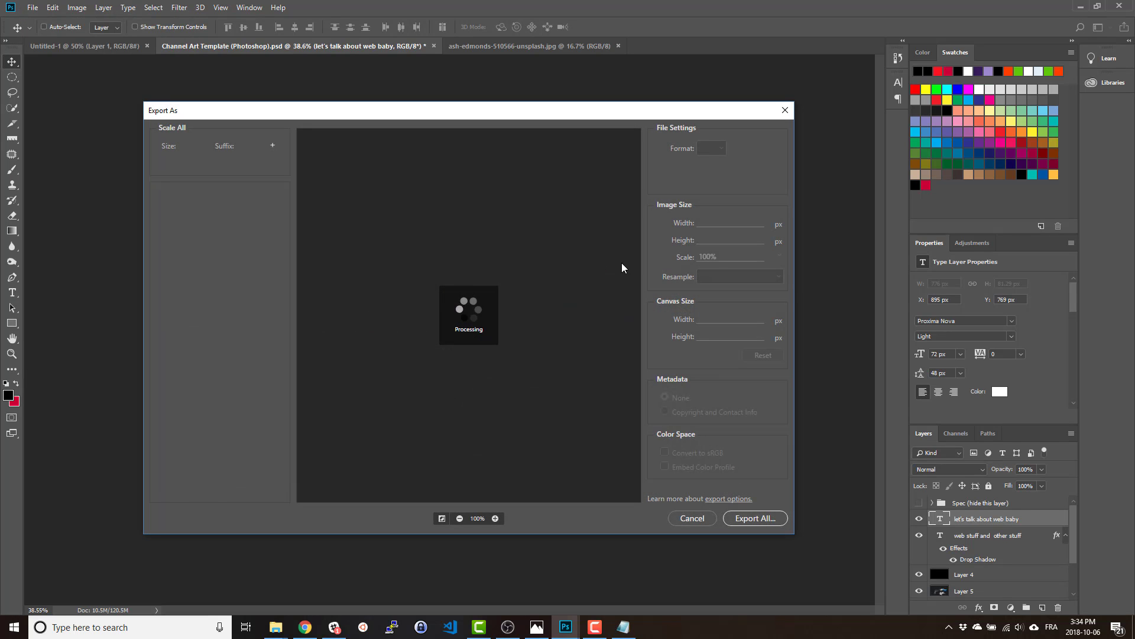
{"action": "left_click", "coordinate": [752, 519]}
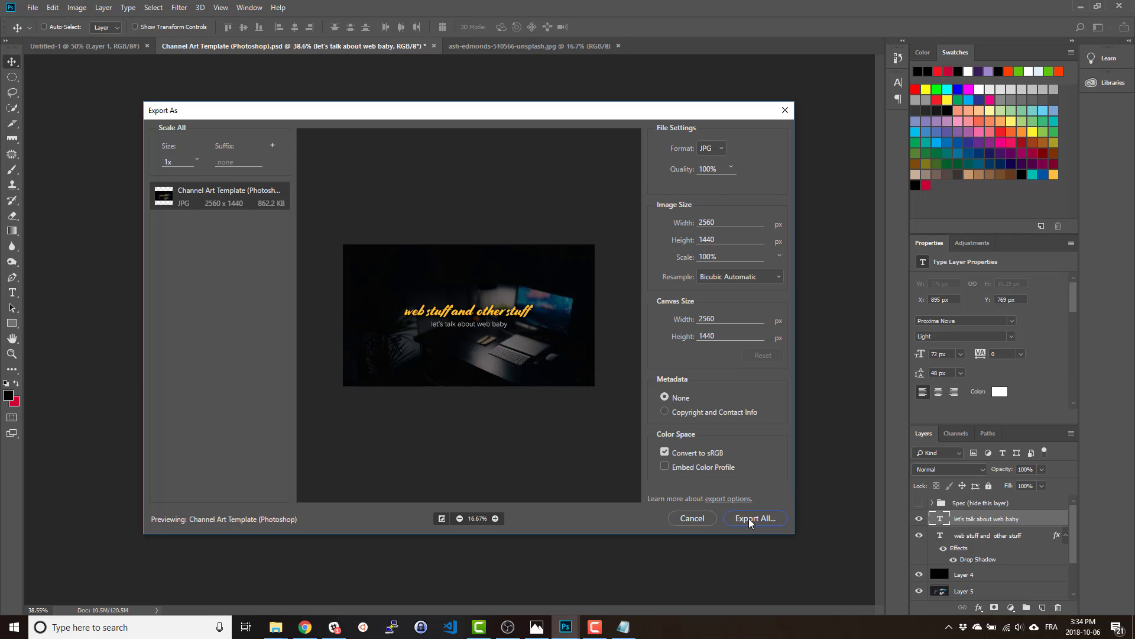
{"action": "left_click", "coordinate": [596, 196]}
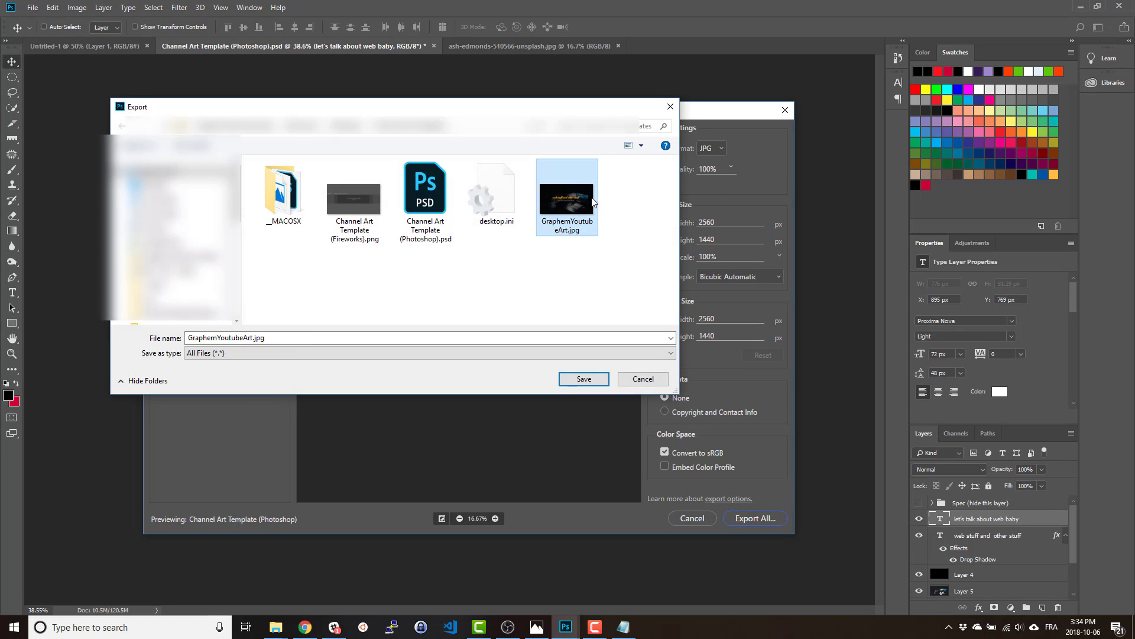
{"action": "left_click", "coordinate": [577, 379]}
{"action": "left_click", "coordinate": [595, 312]}
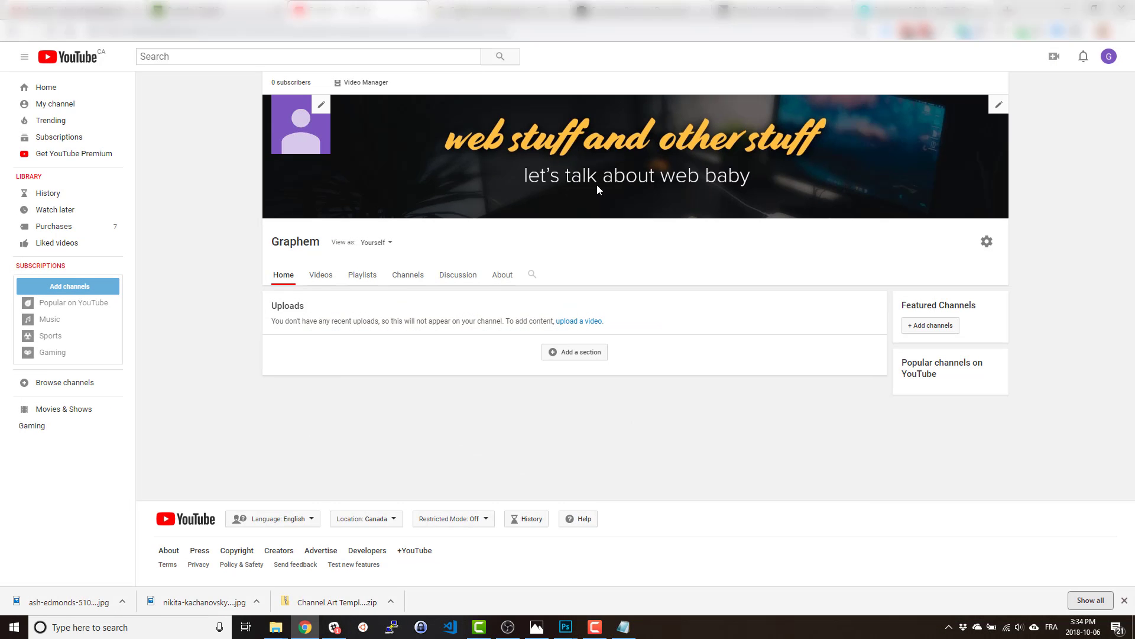
Edit the channel art on the YouTube page in Chrome, replacing it with the newly exported JPG
{"action": "left_click", "coordinate": [998, 106]}
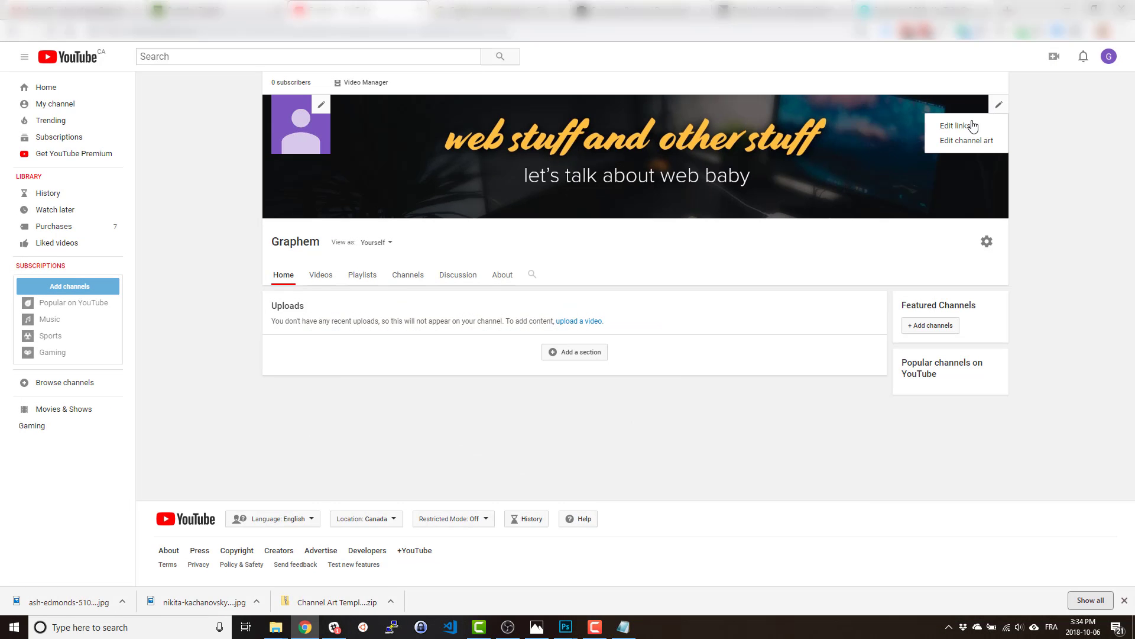
{"action": "left_click", "coordinate": [965, 141]}
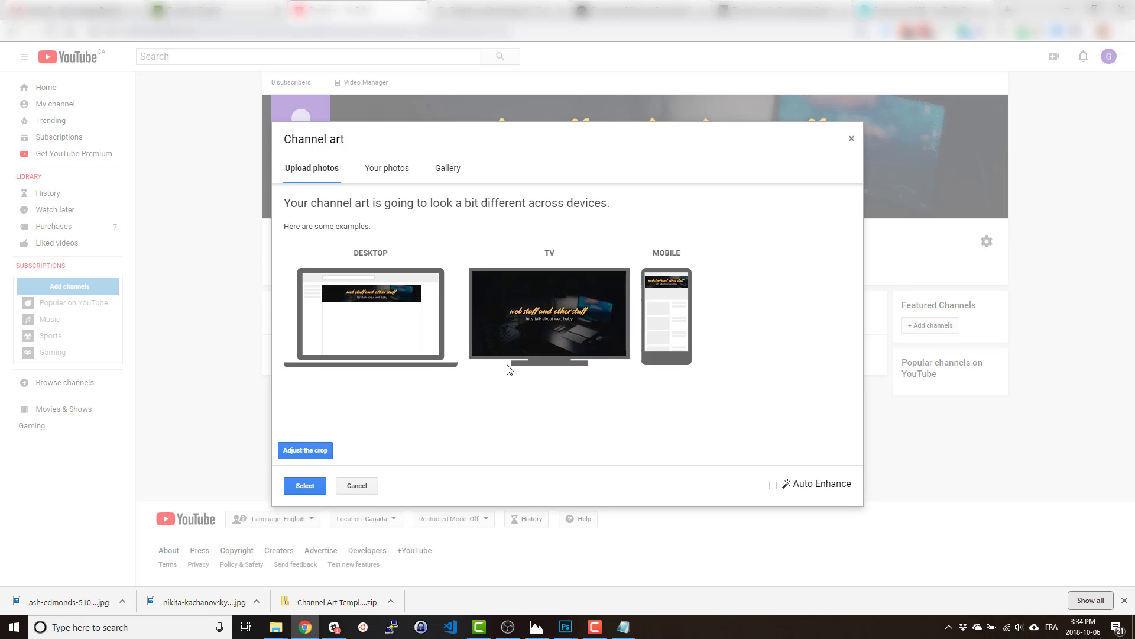
{"action": "left_click", "coordinate": [304, 486]}
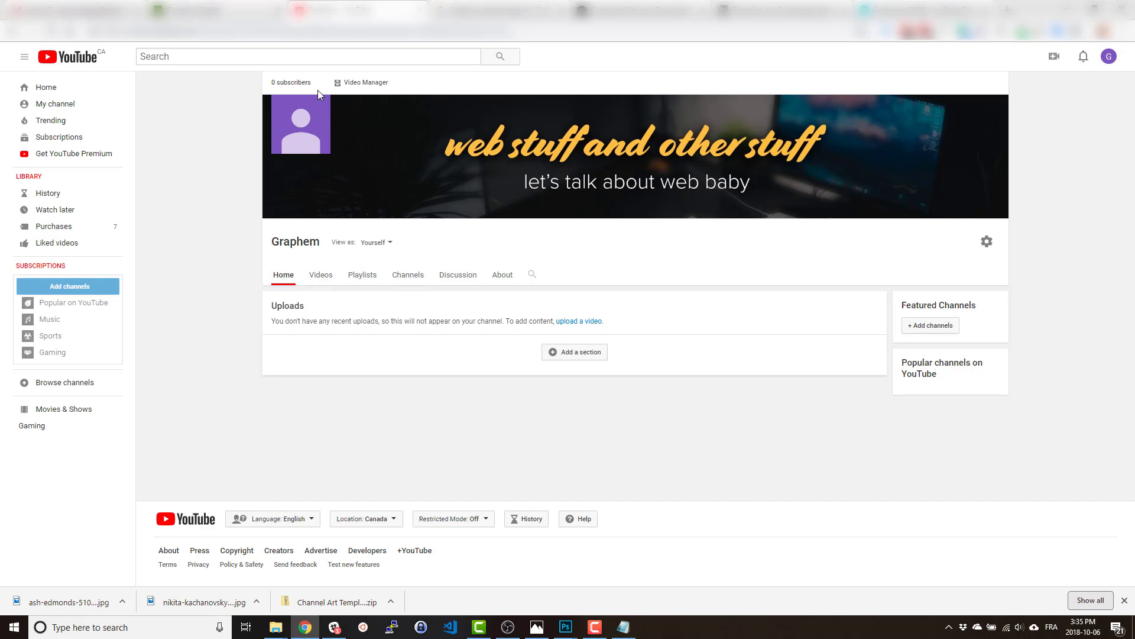
{"action": "mouse_move", "coordinate": [591, 631]}
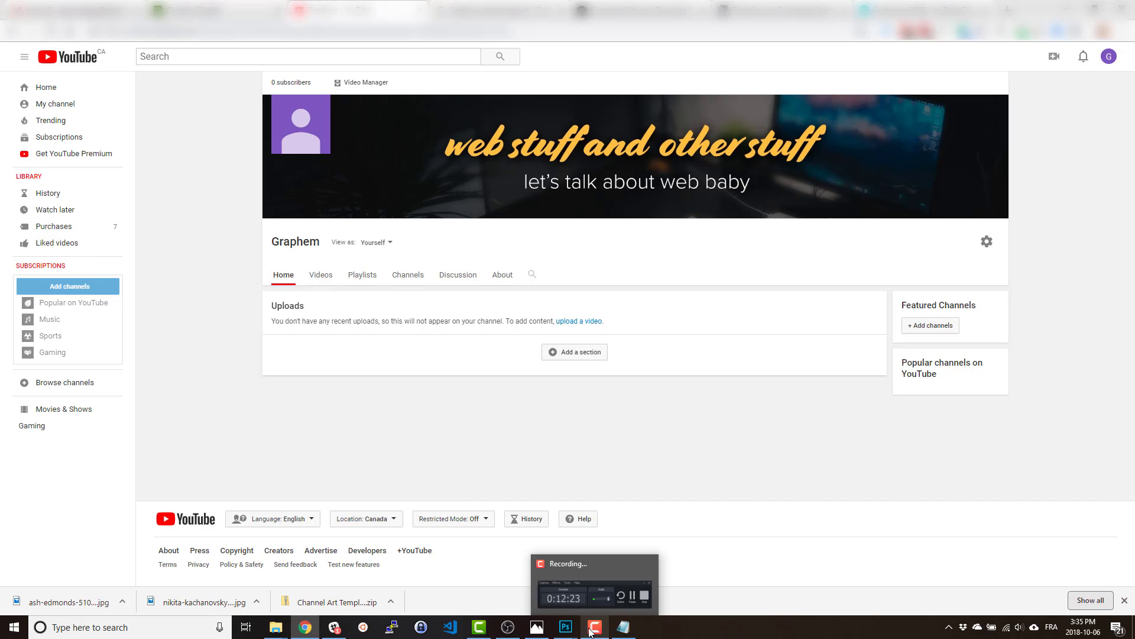